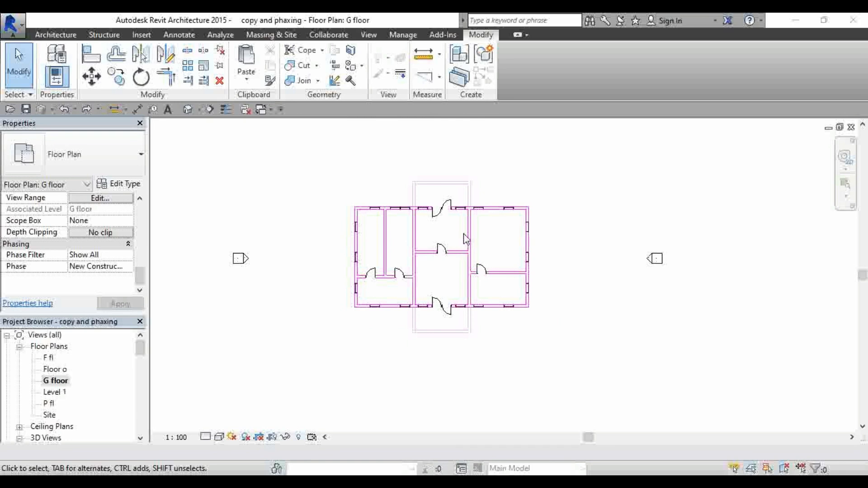
{"action": "scroll", "coordinate": [500, 231], "scroll_direction": "down", "scroll_amount": 2}
{"action": "scroll", "coordinate": [416, 246], "scroll_direction": "up", "scroll_amount": 2}
{"action": "scroll", "coordinate": [352, 255], "scroll_direction": "down", "scroll_amount": 2}
{"action": "scroll", "coordinate": [457, 235], "scroll_direction": "up", "scroll_amount": 1}
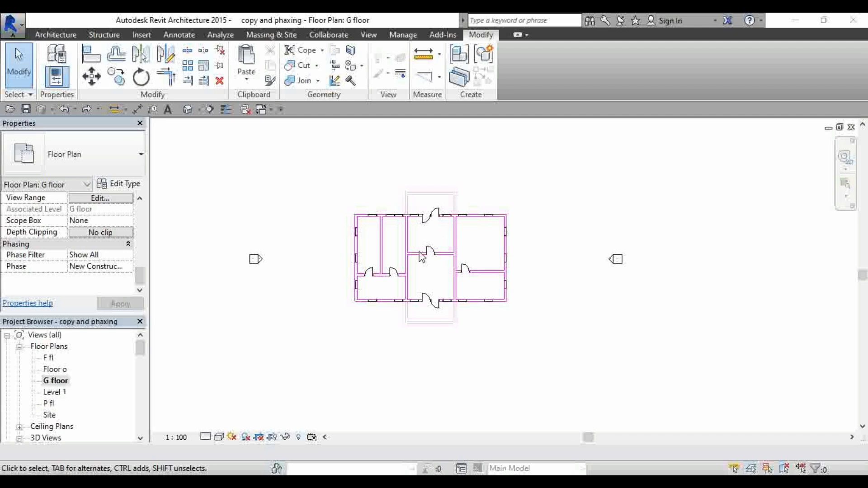
{"action": "scroll", "coordinate": [420, 258], "scroll_direction": "up", "scroll_amount": 3}
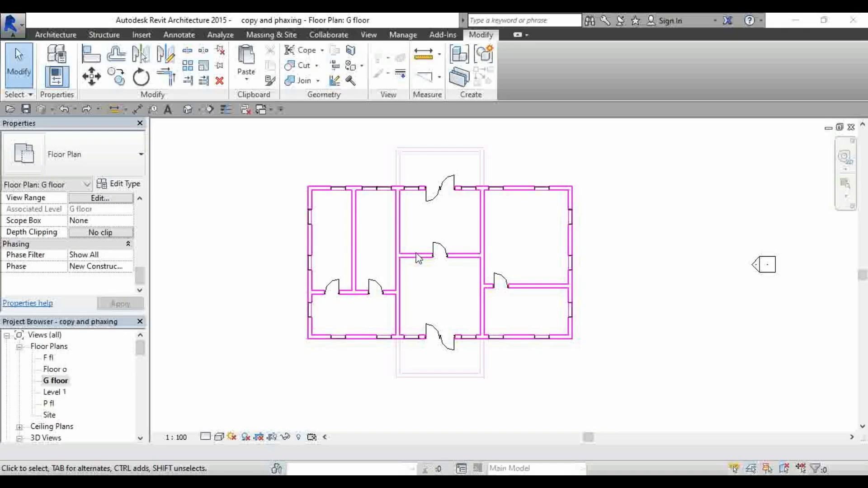
{"action": "scroll", "coordinate": [421, 257], "scroll_direction": "down", "scroll_amount": 2}
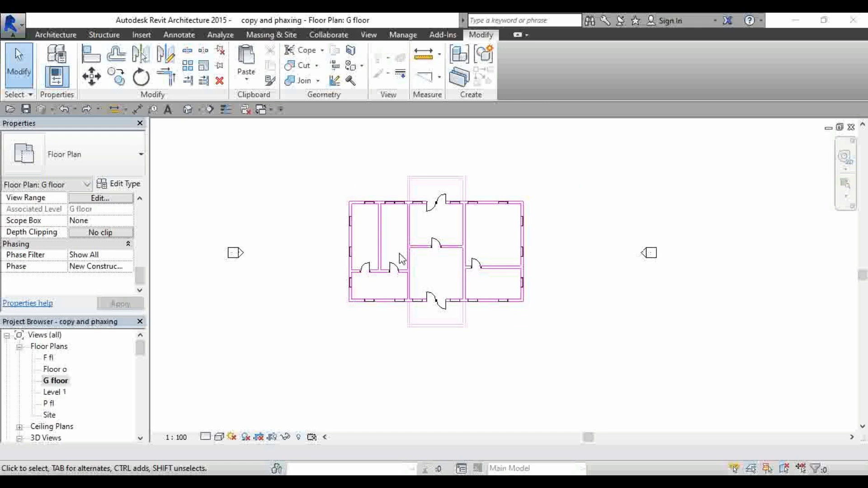
{"action": "scroll", "coordinate": [401, 256], "scroll_direction": "up", "scroll_amount": 2}
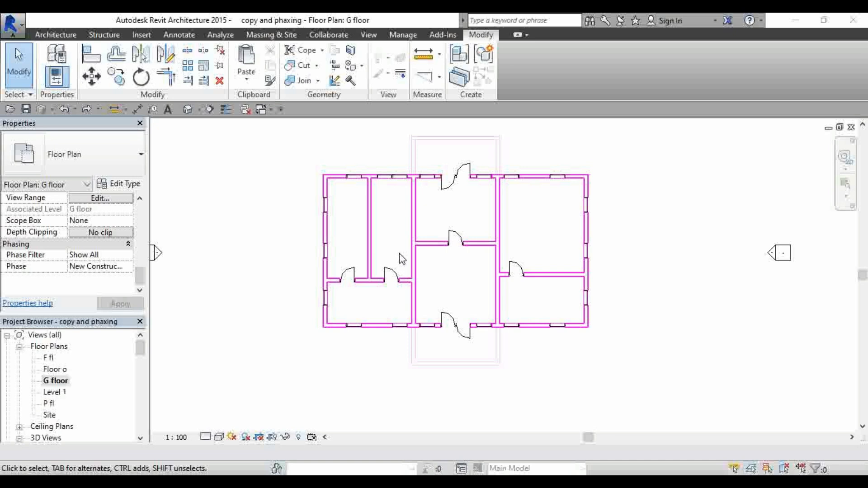
{"action": "scroll", "coordinate": [369, 245], "scroll_direction": "down", "scroll_amount": 3}
{"action": "scroll", "coordinate": [423, 229], "scroll_direction": "up", "scroll_amount": 3}
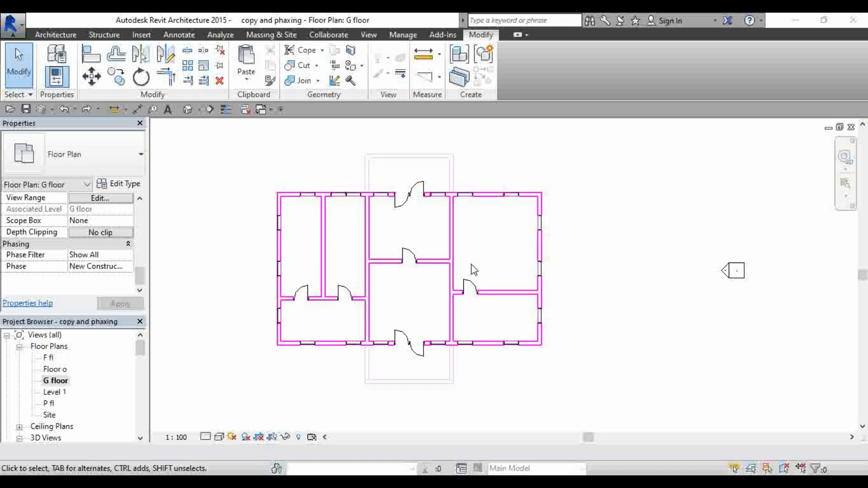
{"action": "scroll", "coordinate": [471, 269], "scroll_direction": "down", "scroll_amount": 3}
{"action": "scroll", "coordinate": [438, 273], "scroll_direction": "up", "scroll_amount": 3}
{"action": "scroll", "coordinate": [438, 275], "scroll_direction": "down", "scroll_amount": 2}
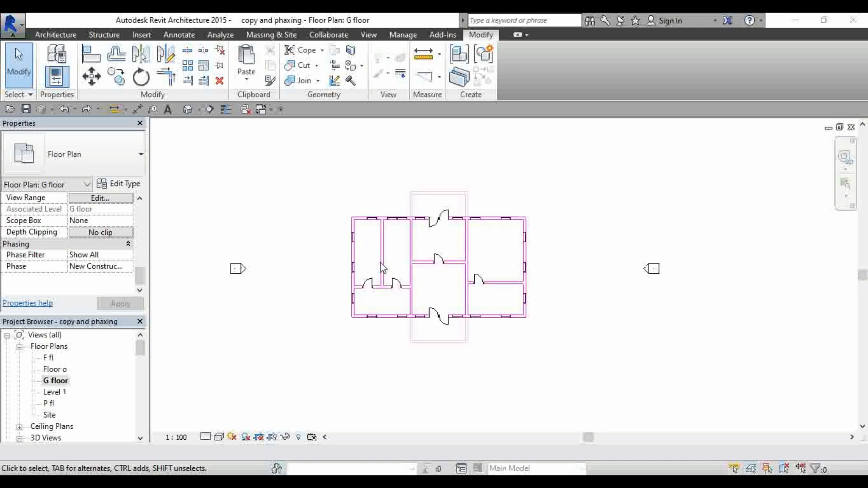
{"action": "scroll", "coordinate": [436, 258], "scroll_direction": "up", "scroll_amount": 2}
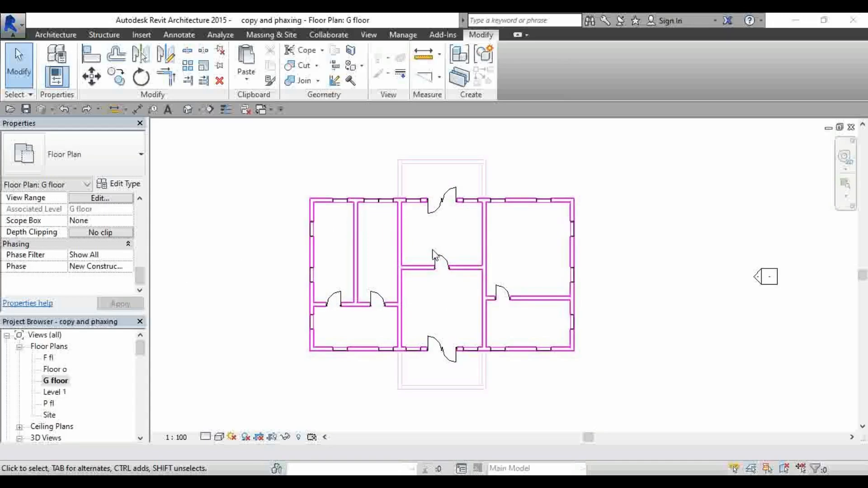
{"action": "scroll", "coordinate": [414, 193], "scroll_direction": "down", "scroll_amount": 2}
{"action": "scroll", "coordinate": [387, 229], "scroll_direction": "up", "scroll_amount": 1}
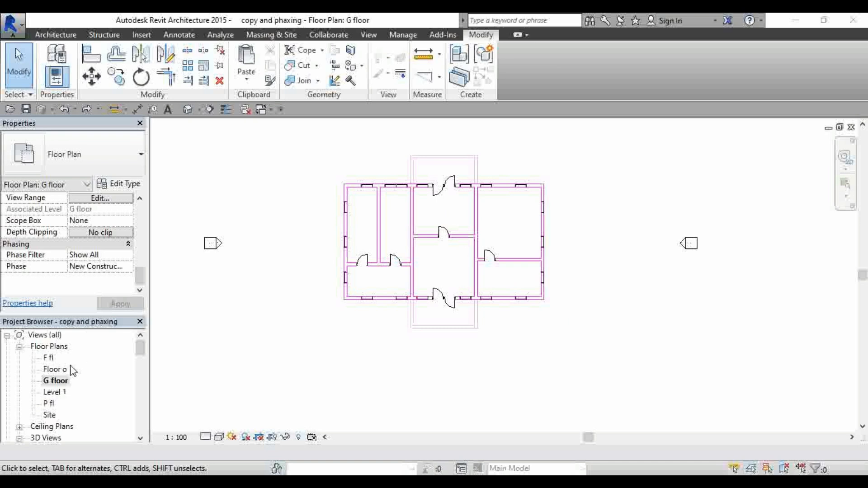
{"action": "left_click", "coordinate": [56, 382]}
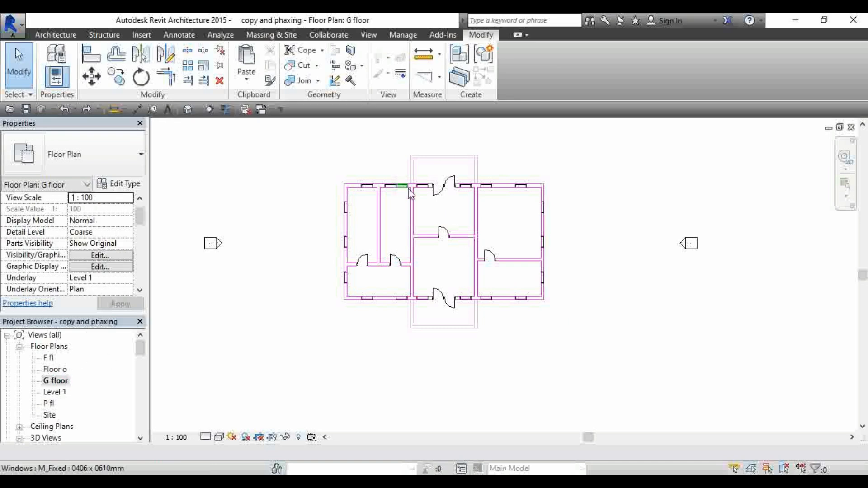
{"action": "scroll", "coordinate": [405, 210], "scroll_direction": "up", "scroll_amount": 3}
{"action": "scroll", "coordinate": [425, 267], "scroll_direction": "down", "scroll_amount": 4}
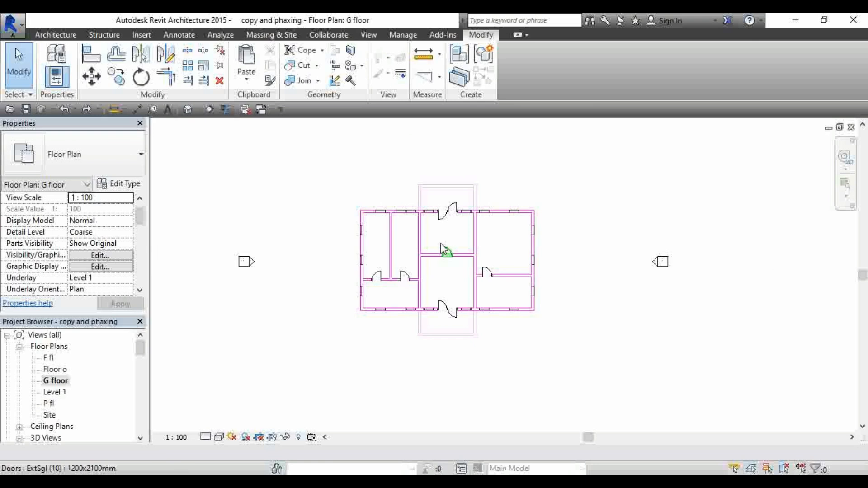
{"action": "scroll", "coordinate": [430, 170], "scroll_direction": "down", "scroll_amount": 2}
{"action": "scroll", "coordinate": [452, 190], "scroll_direction": "up", "scroll_amount": 2}
{"action": "scroll", "coordinate": [452, 209], "scroll_direction": "up", "scroll_amount": 2}
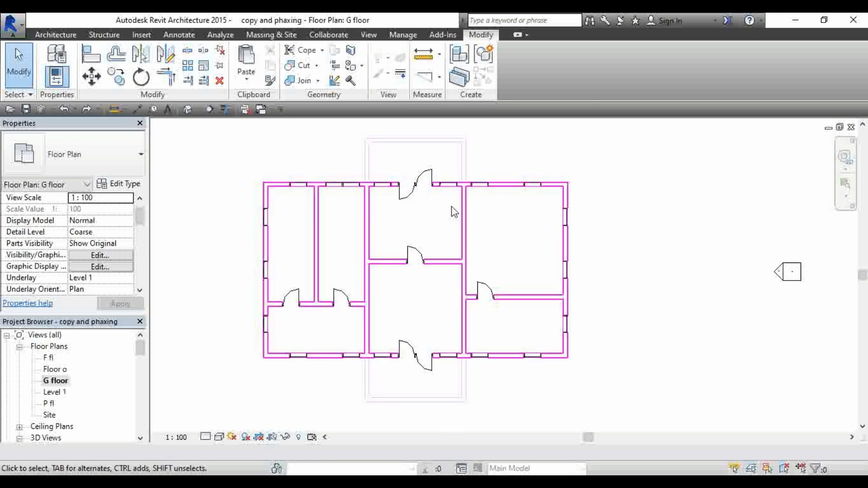
{"action": "scroll", "coordinate": [452, 210], "scroll_direction": "down", "scroll_amount": 2}
- Select the whole G floor building, including the three projecting walls at each main entrance, and set Phase Created to Existing
{"action": "left_click_drag", "start_coordinate": [288, 154], "coordinate": [570, 376]}
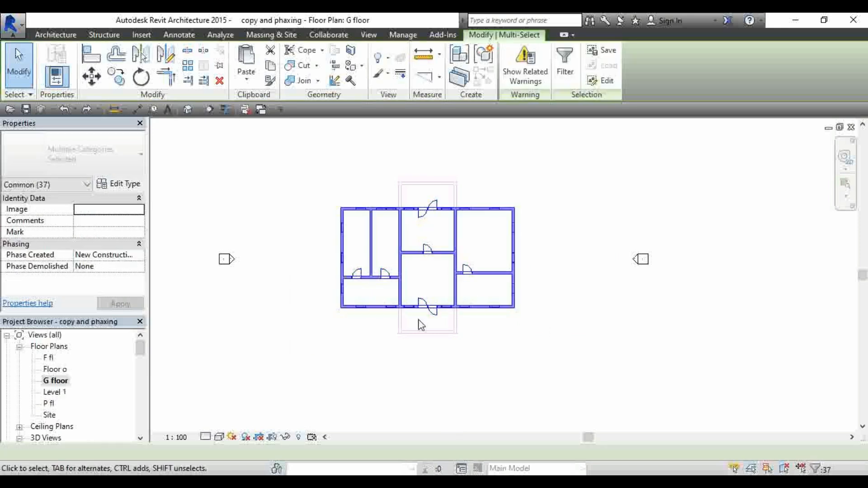
{"action": "scroll", "coordinate": [421, 324], "scroll_direction": "up", "scroll_amount": 1}
{"action": "left_click", "coordinate": [449, 169], "text": "ctrl"}
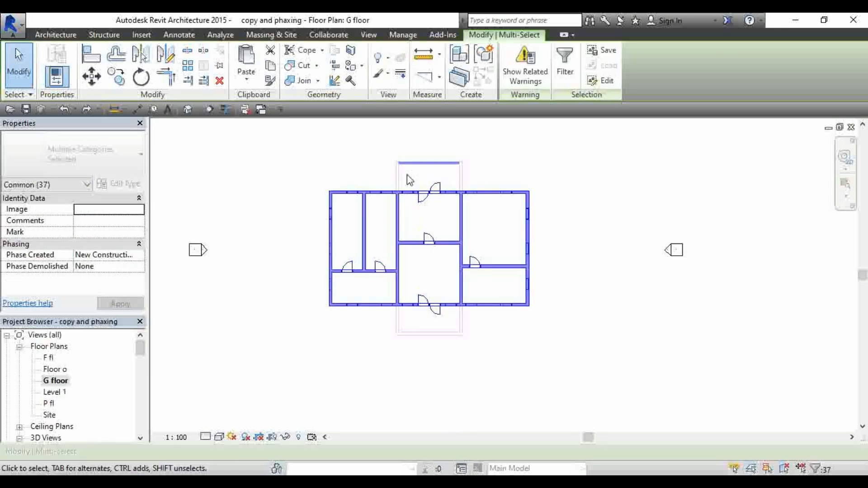
{"action": "scroll", "coordinate": [407, 176], "scroll_direction": "up", "scroll_amount": 2}
{"action": "left_click", "coordinate": [390, 172], "text": "ctrl"}
{"action": "left_click", "coordinate": [525, 178], "text": "ctrl"}
{"action": "scroll", "coordinate": [522, 149], "scroll_direction": "down", "scroll_amount": 2}
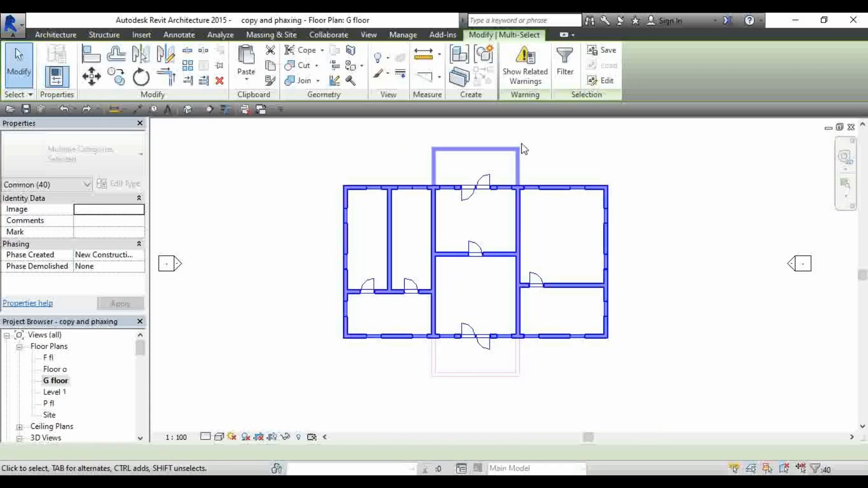
{"action": "left_click", "coordinate": [445, 362], "text": "ctrl"}
{"action": "left_click", "coordinate": [510, 375], "text": "ctrl"}
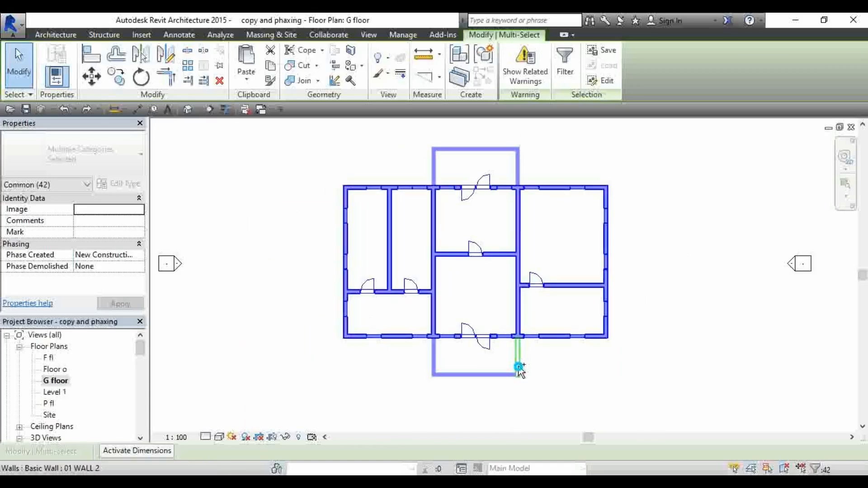
{"action": "left_click", "coordinate": [517, 362], "text": "ctrl"}
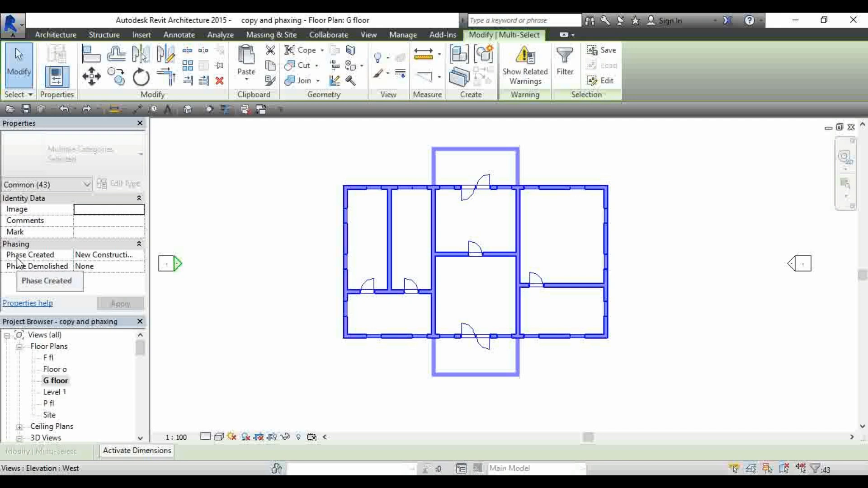
{"action": "left_click", "coordinate": [140, 259]}
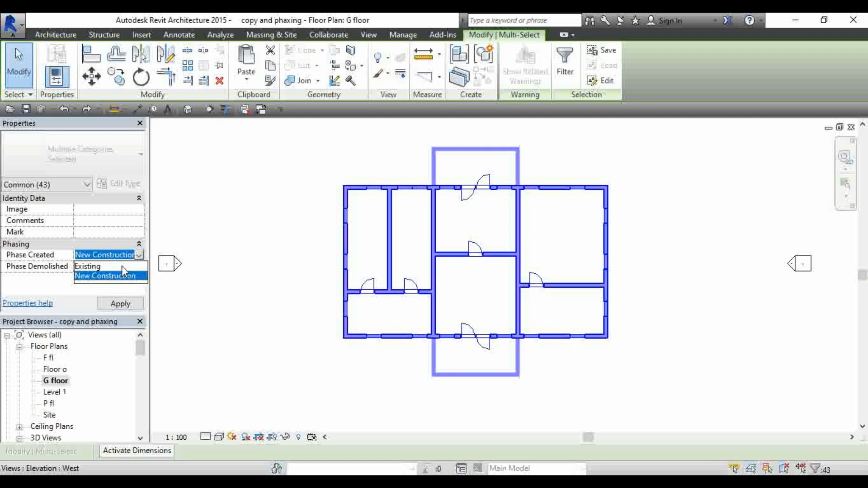
{"action": "left_click", "coordinate": [122, 267]}
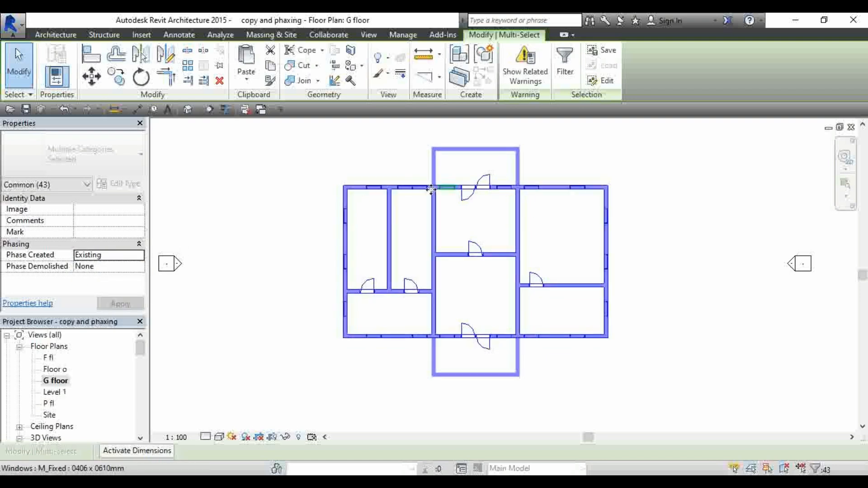
{"action": "scroll", "coordinate": [480, 189], "scroll_direction": "down", "scroll_amount": 4}
{"action": "scroll", "coordinate": [555, 190], "scroll_direction": "up", "scroll_amount": 3}
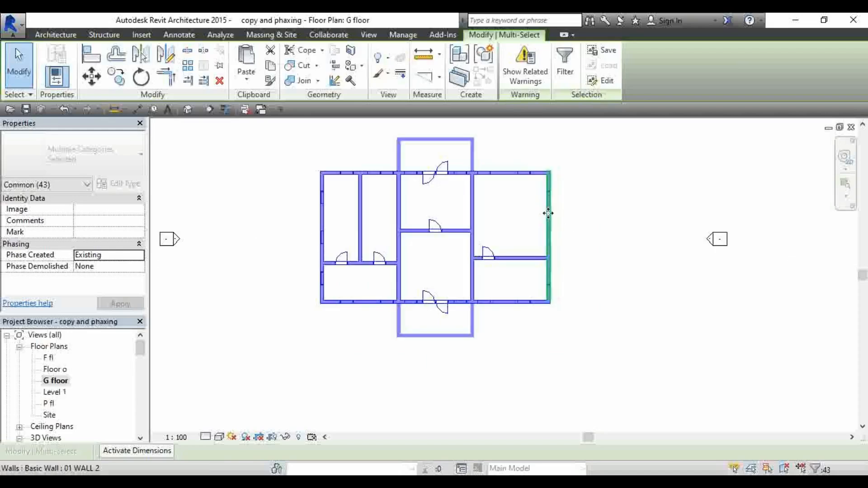
{"action": "left_click", "coordinate": [605, 203]}
- Examine how the existing-phase walls, doors and windows are displayed across the G floor plan
{"action": "scroll", "coordinate": [382, 219], "scroll_direction": "up", "scroll_amount": 4}
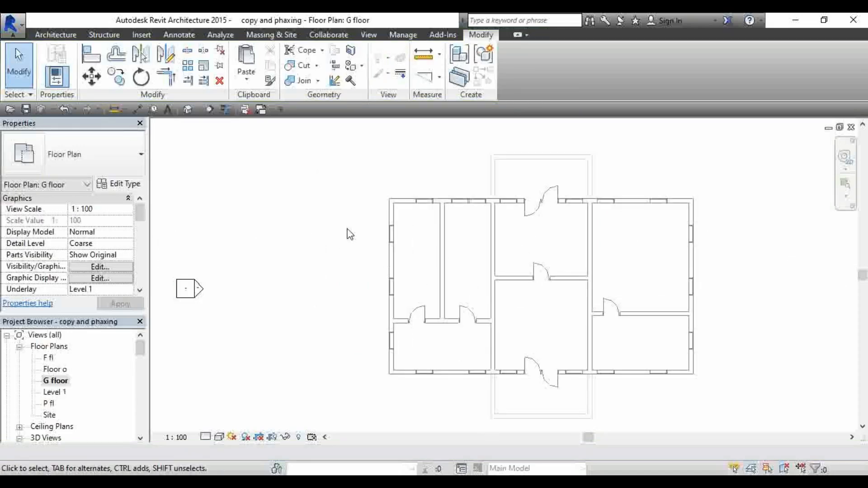
{"action": "scroll", "coordinate": [357, 229], "scroll_direction": "down", "scroll_amount": 2}
{"action": "scroll", "coordinate": [457, 199], "scroll_direction": "up", "scroll_amount": 2}
{"action": "scroll", "coordinate": [459, 246], "scroll_direction": "down", "scroll_amount": 2}
{"action": "scroll", "coordinate": [427, 221], "scroll_direction": "up", "scroll_amount": 4}
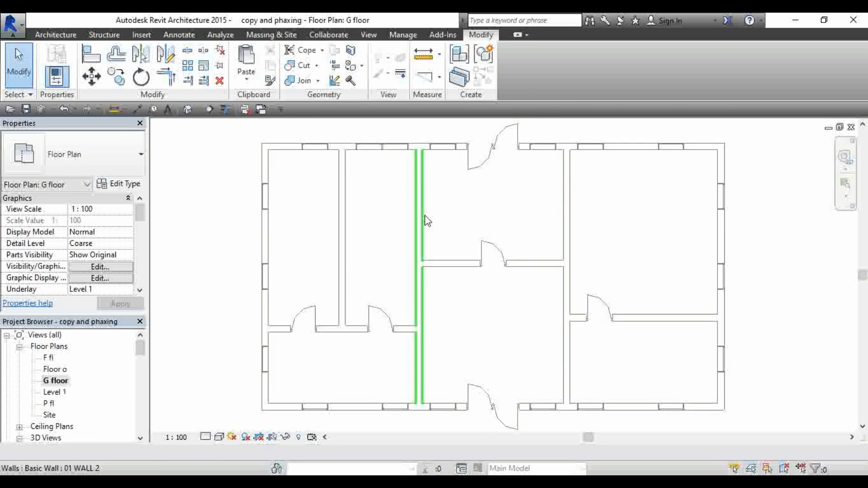
{"action": "scroll", "coordinate": [427, 221], "scroll_direction": "down", "scroll_amount": 3}
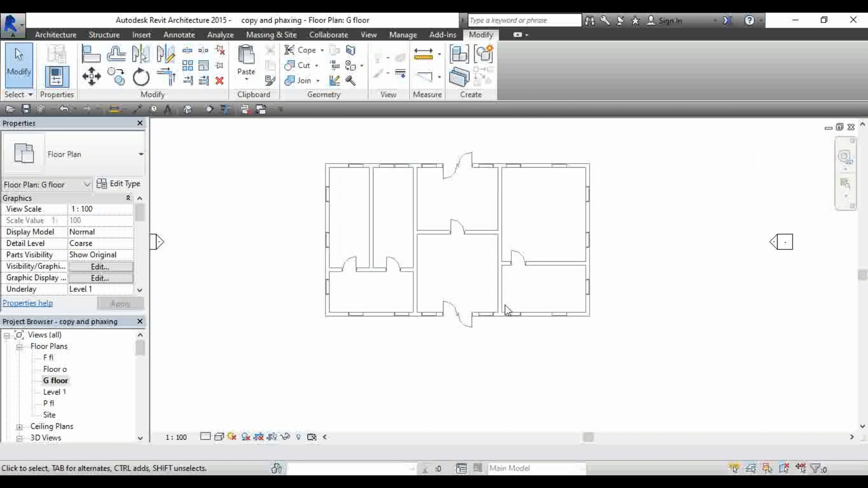
{"action": "scroll", "coordinate": [499, 313], "scroll_direction": "up", "scroll_amount": 3}
{"action": "scroll", "coordinate": [494, 316], "scroll_direction": "down", "scroll_amount": 3}
{"action": "scroll", "coordinate": [339, 143], "scroll_direction": "up", "scroll_amount": 2}
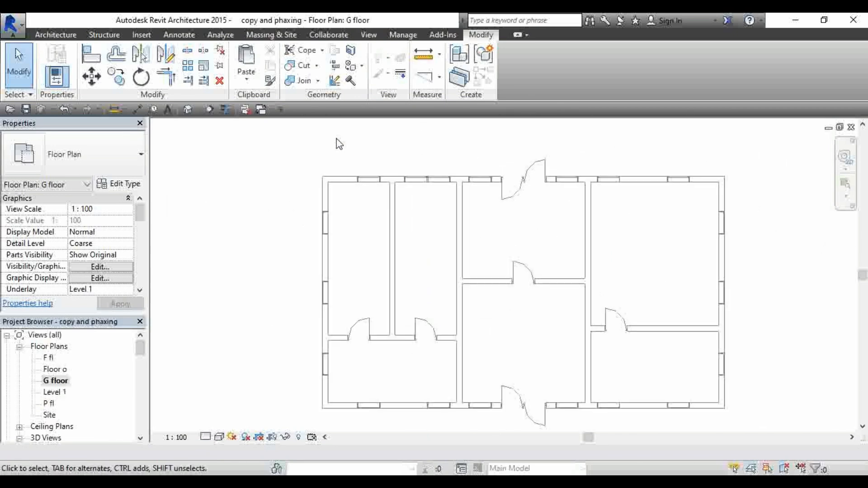
{"action": "scroll", "coordinate": [339, 144], "scroll_direction": "down", "scroll_amount": 3}
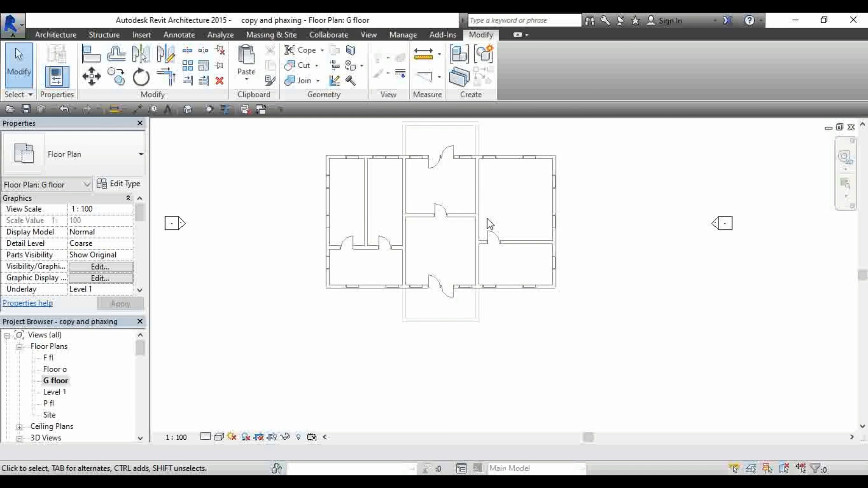
{"action": "scroll", "coordinate": [488, 224], "scroll_direction": "down", "scroll_amount": 3}
{"action": "scroll", "coordinate": [461, 178], "scroll_direction": "up", "scroll_amount": 4}
{"action": "scroll", "coordinate": [460, 179], "scroll_direction": "up", "scroll_amount": 2}
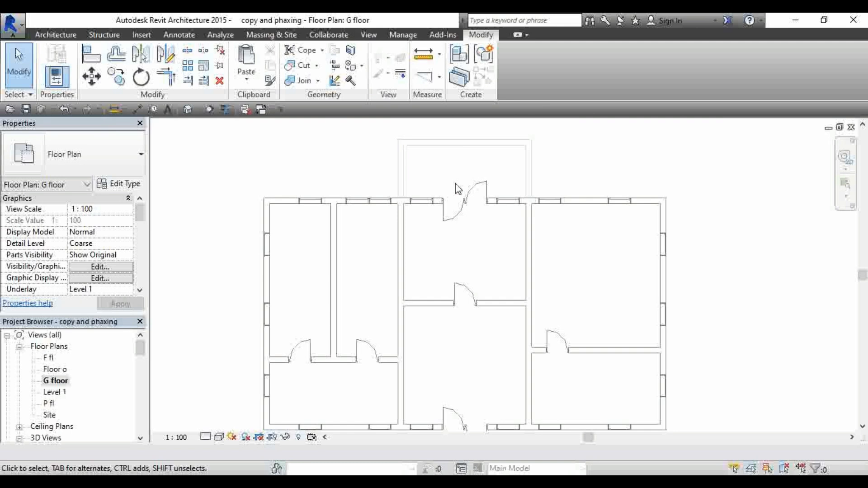
- Set the G floor plan view's Phase to Existing
{"action": "right_click", "coordinate": [62, 386]}
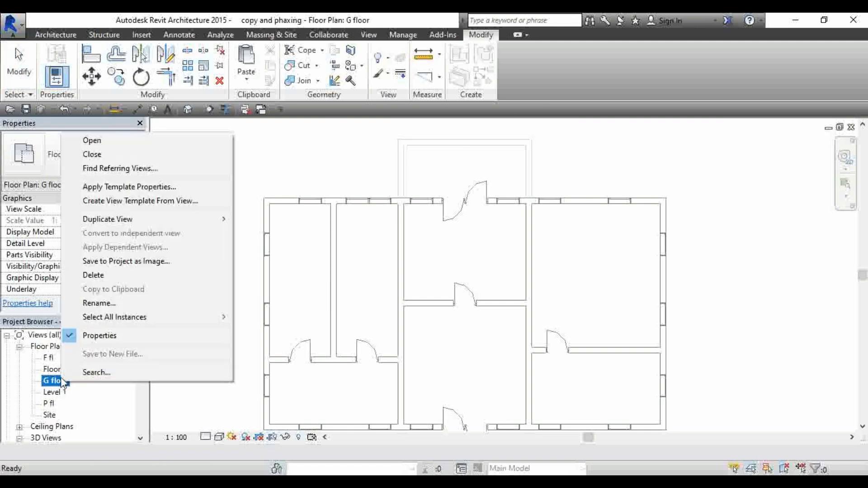
{"action": "double_click", "coordinate": [52, 381]}
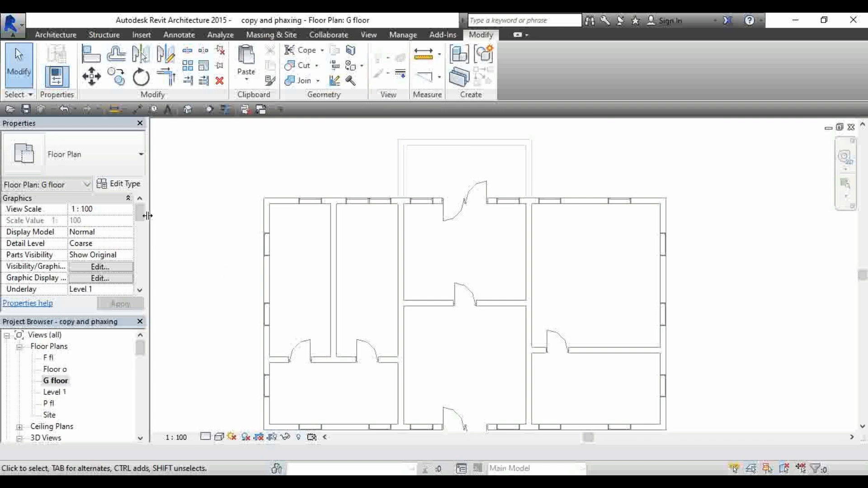
{"action": "scroll", "coordinate": [138, 213], "scroll_direction": "down", "scroll_amount": 3}
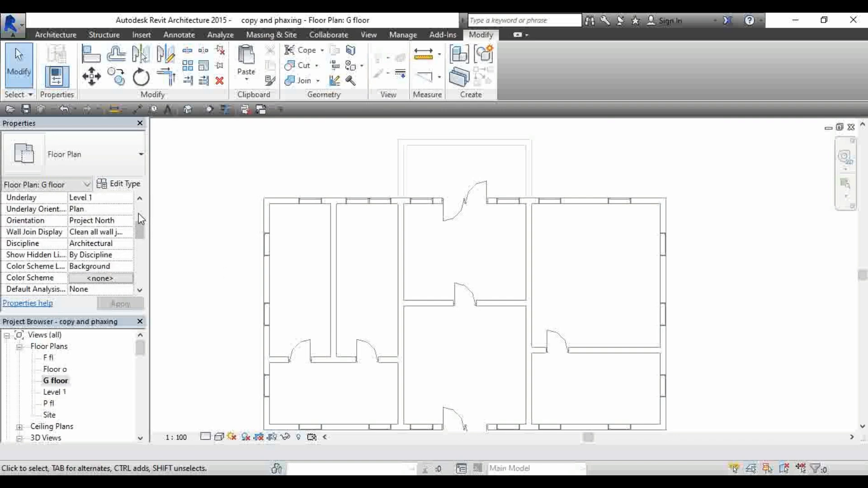
{"action": "scroll", "coordinate": [139, 216], "scroll_direction": "down", "scroll_amount": 3}
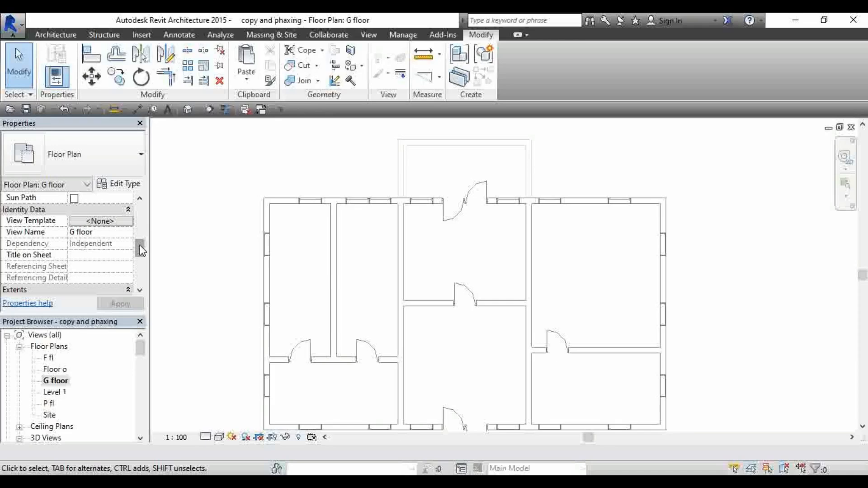
{"action": "scroll", "coordinate": [142, 250], "scroll_direction": "down", "scroll_amount": 1}
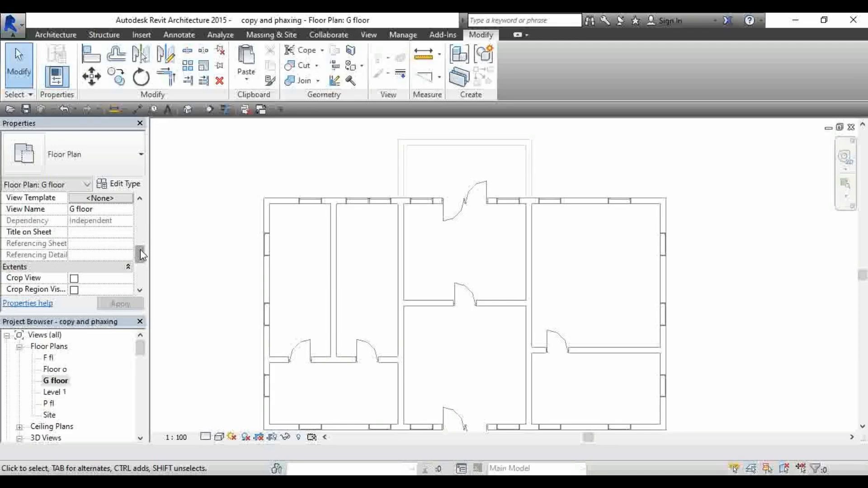
{"action": "scroll", "coordinate": [140, 256], "scroll_direction": "down", "scroll_amount": 1}
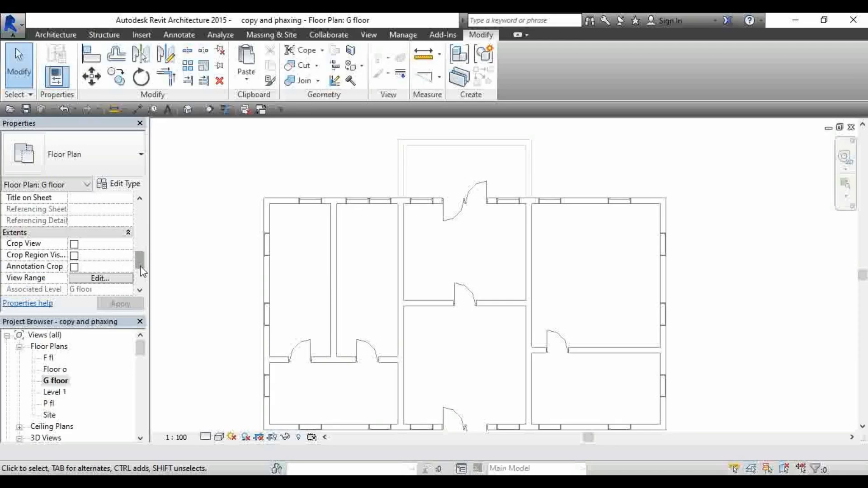
{"action": "scroll", "coordinate": [143, 271], "scroll_direction": "down", "scroll_amount": 3}
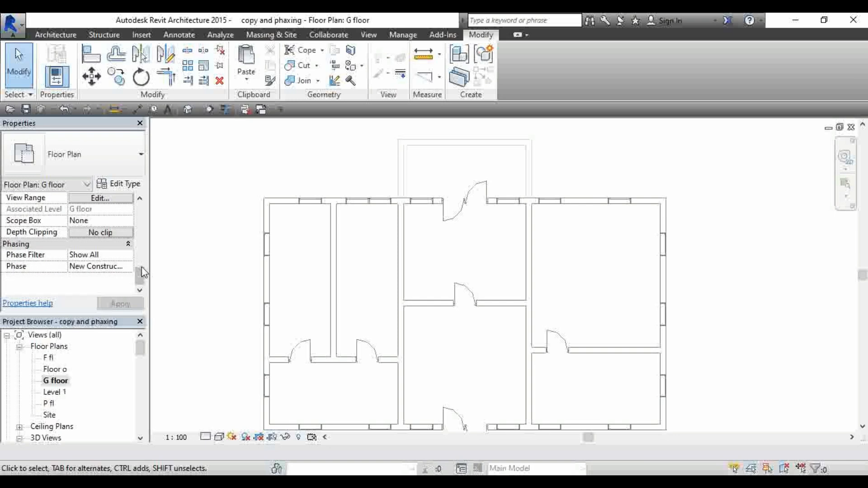
{"action": "left_click", "coordinate": [131, 267]}
{"action": "left_click", "coordinate": [129, 266]}
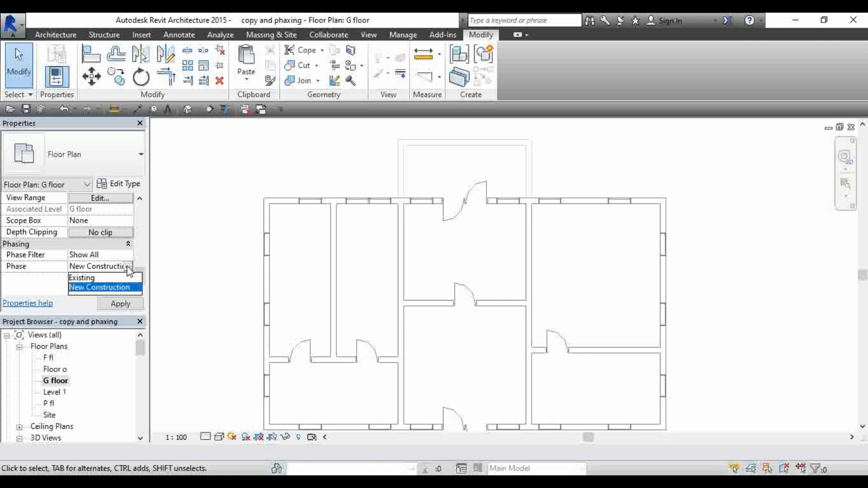
{"action": "left_click", "coordinate": [88, 278]}
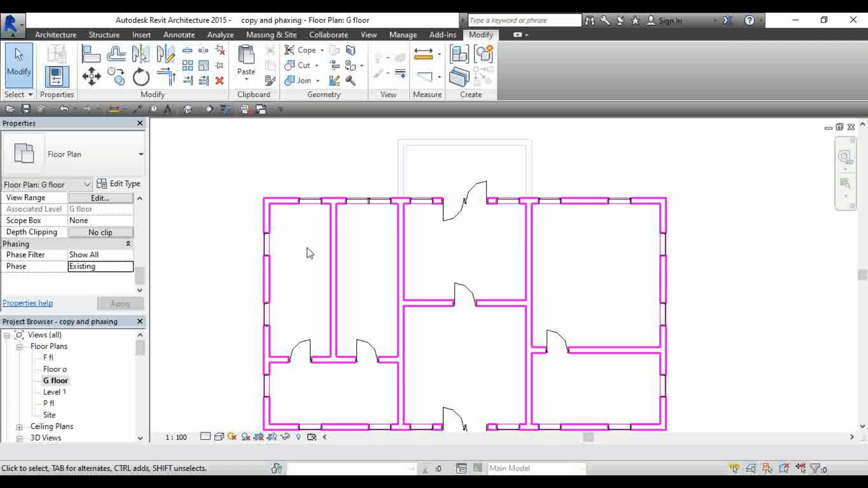
{"action": "scroll", "coordinate": [349, 162], "scroll_direction": "down", "scroll_amount": 2}
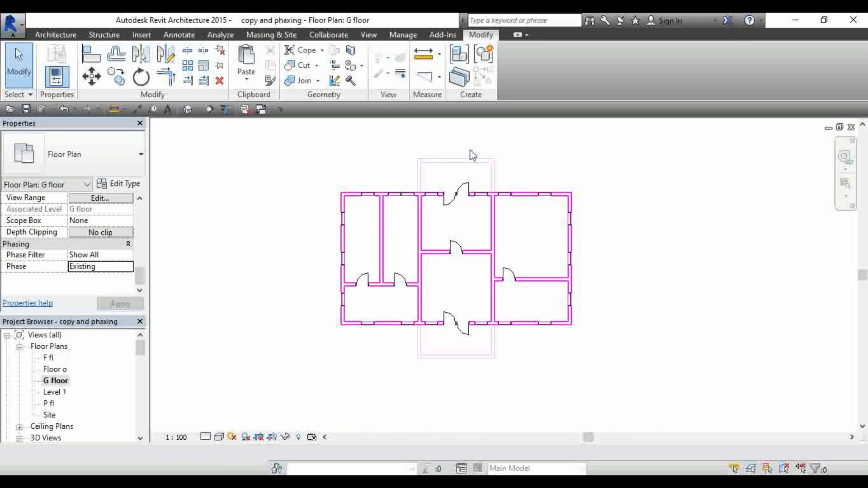
- Review the Phase Filter and Phase options available for the G floor plan view
{"action": "scroll", "coordinate": [456, 161], "scroll_direction": "up", "scroll_amount": 2}
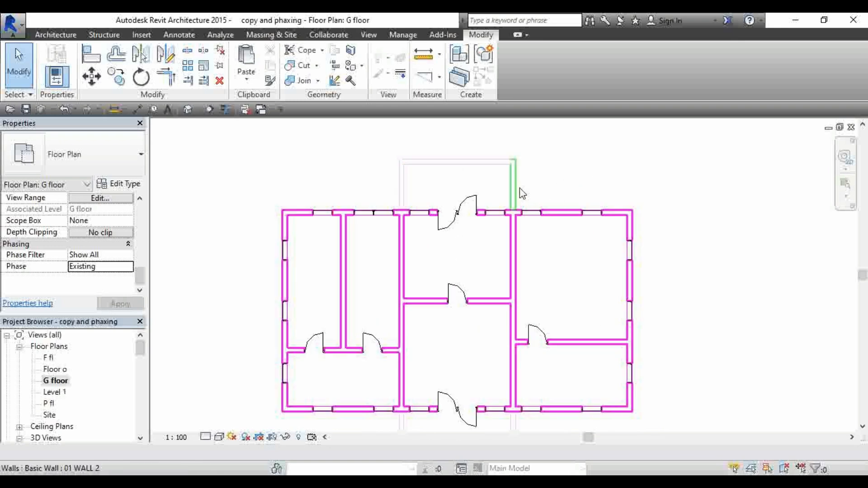
{"action": "scroll", "coordinate": [514, 190], "scroll_direction": "down", "scroll_amount": 1}
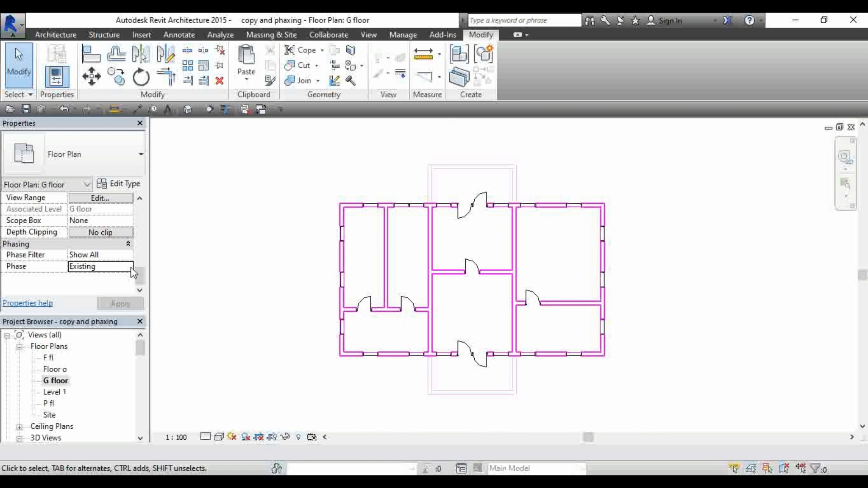
{"action": "left_click", "coordinate": [129, 256]}
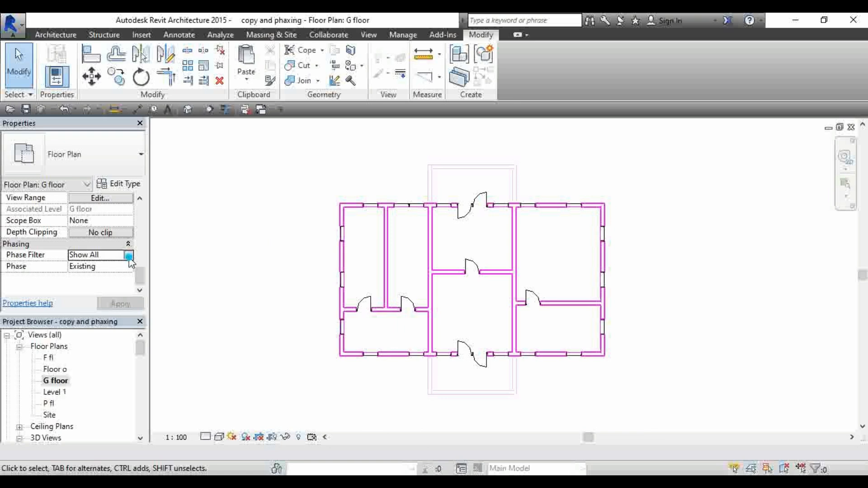
{"action": "left_click", "coordinate": [128, 255]}
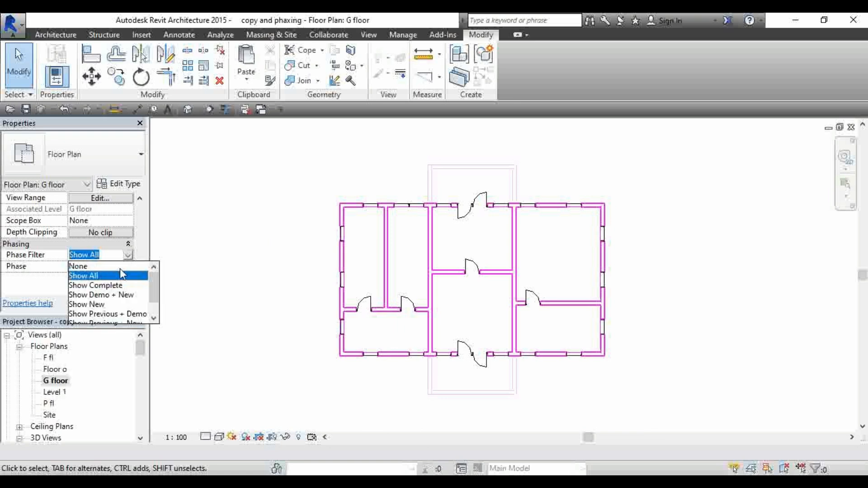
{"action": "scroll", "coordinate": [153, 286], "scroll_direction": "down", "scroll_amount": 1}
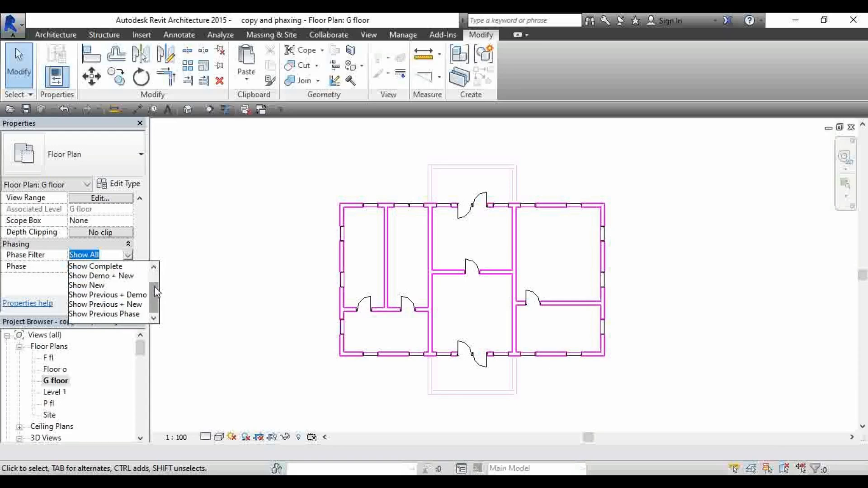
{"action": "scroll", "coordinate": [154, 286], "scroll_direction": "up", "scroll_amount": 1}
{"action": "left_click", "coordinate": [226, 238]}
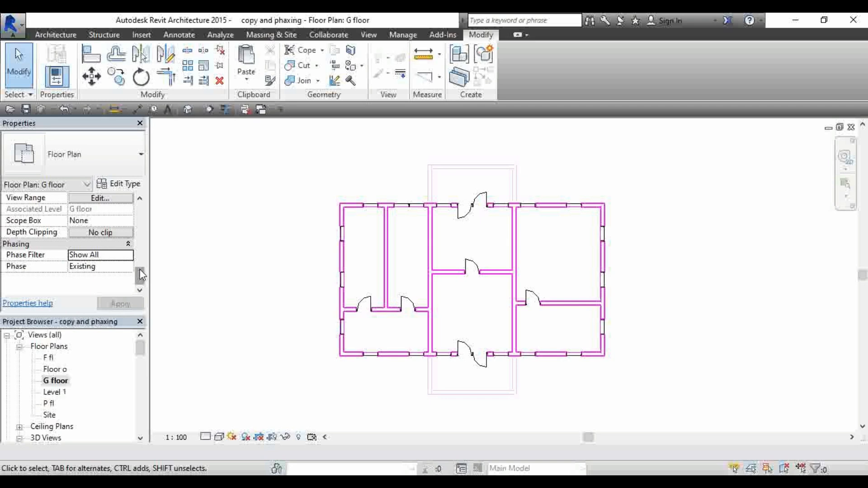
{"action": "scroll", "coordinate": [140, 275], "scroll_direction": "up", "scroll_amount": 1}
{"action": "scroll", "coordinate": [141, 274], "scroll_direction": "down", "scroll_amount": 1}
{"action": "left_click", "coordinate": [129, 267]}
{"action": "left_click", "coordinate": [130, 267]}
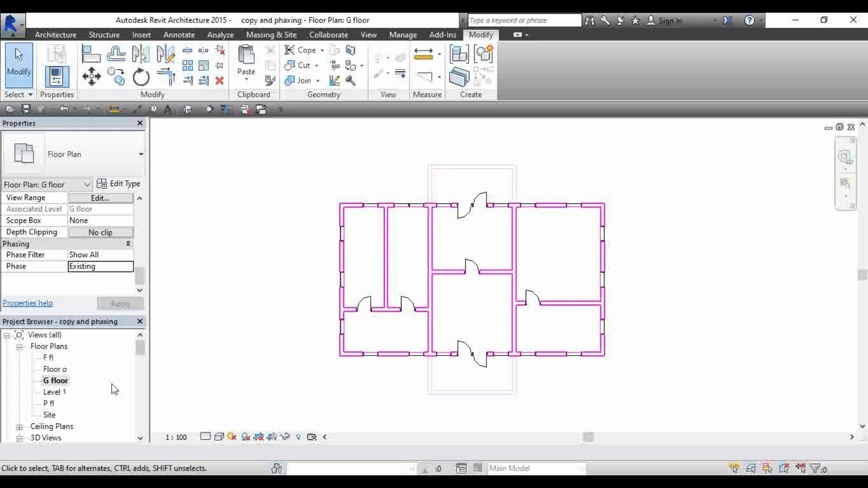
- Duplicate the G floor plan view without detailing and rename the copy G floor new
{"action": "right_click", "coordinate": [60, 382]}
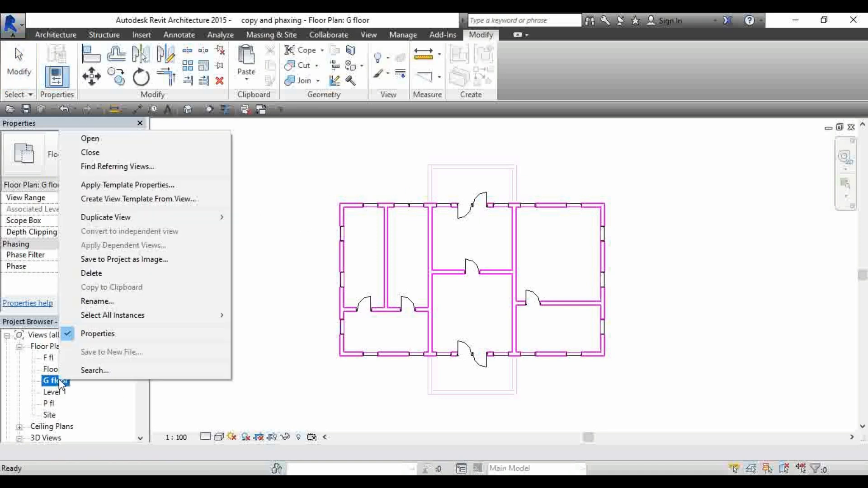
{"action": "mouse_move", "coordinate": [107, 221]}
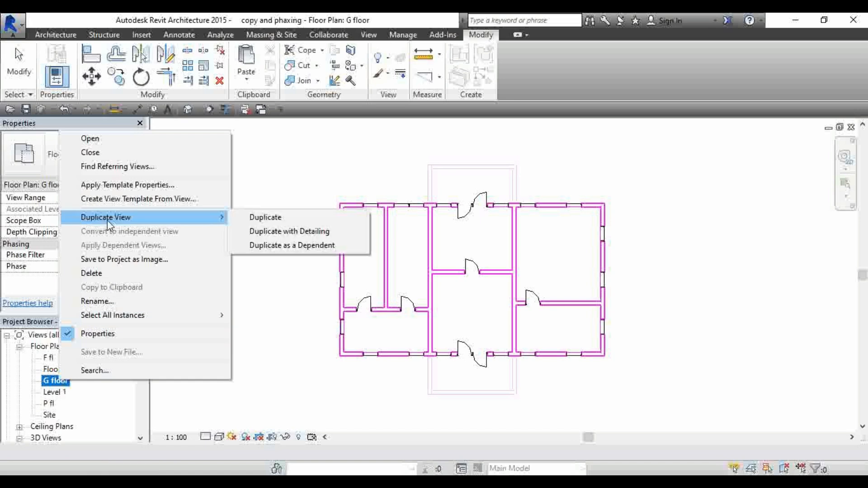
{"action": "left_click", "coordinate": [277, 222]}
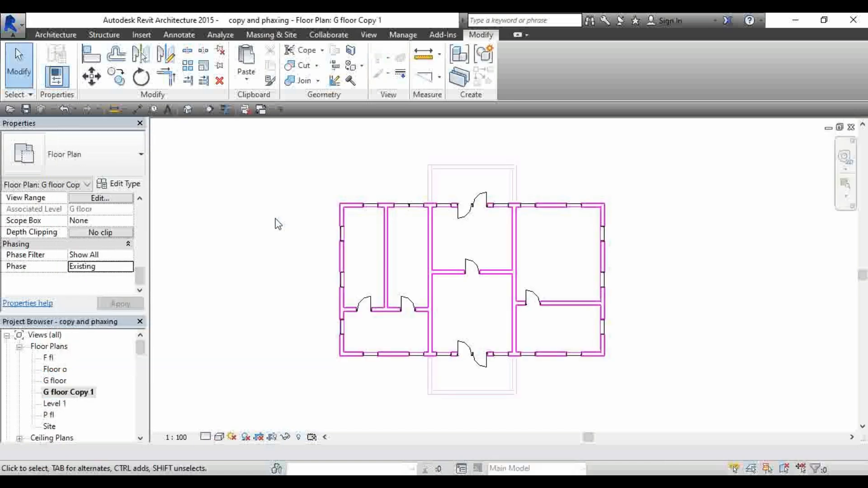
{"action": "right_click", "coordinate": [68, 392]}
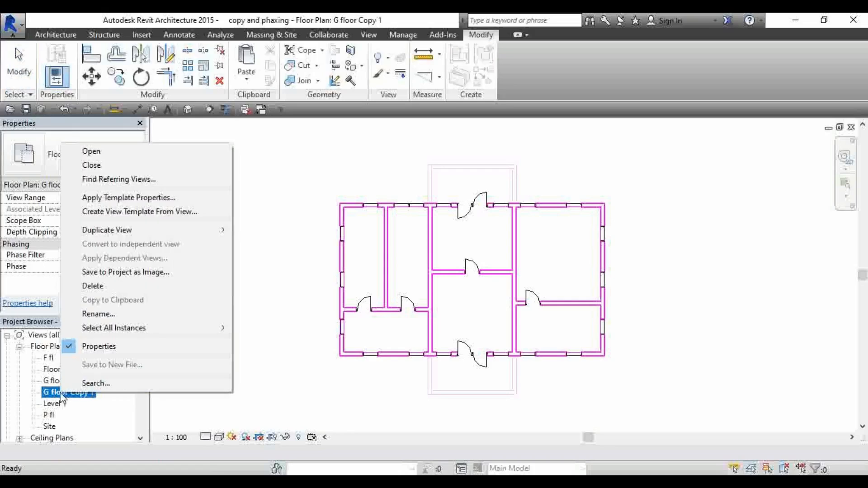
{"action": "left_click", "coordinate": [106, 313]}
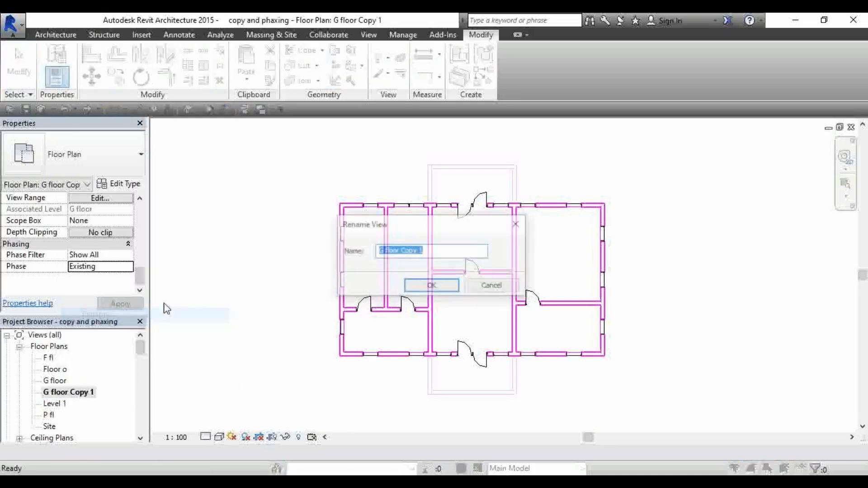
{"action": "left_click", "coordinate": [444, 253]}
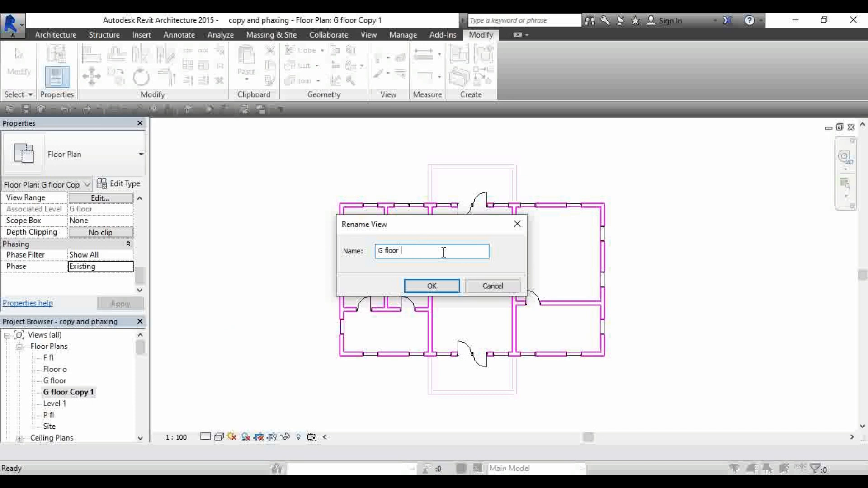
{"action": "type", "text": "h"}
{"action": "left_click", "coordinate": [430, 286]}
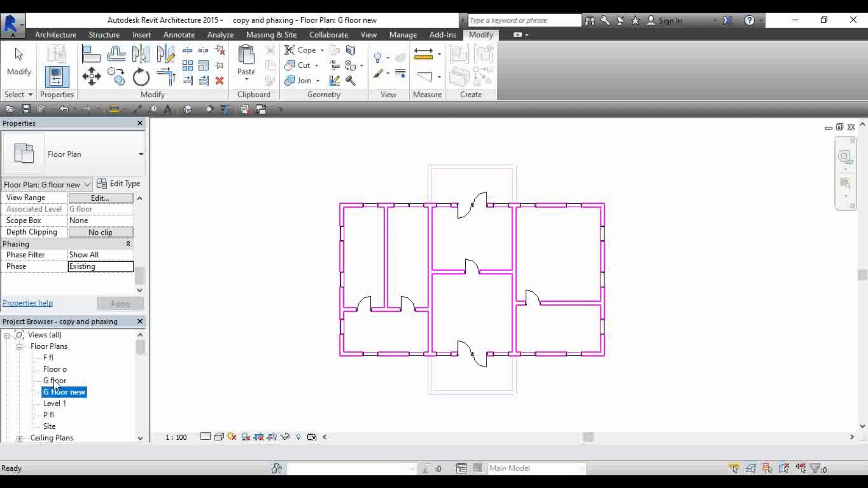
- Duplicate the G floor new plan view without detailing and rename the copy G floor demo
{"action": "right_click", "coordinate": [66, 397]}
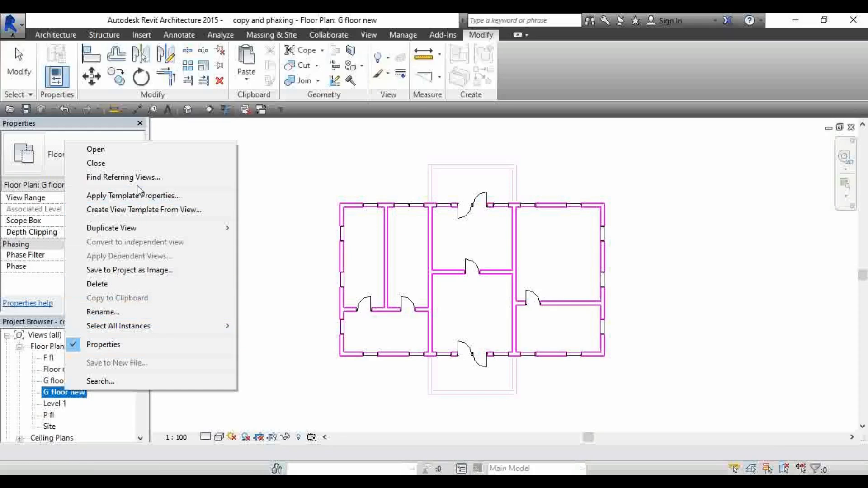
{"action": "mouse_move", "coordinate": [144, 233]}
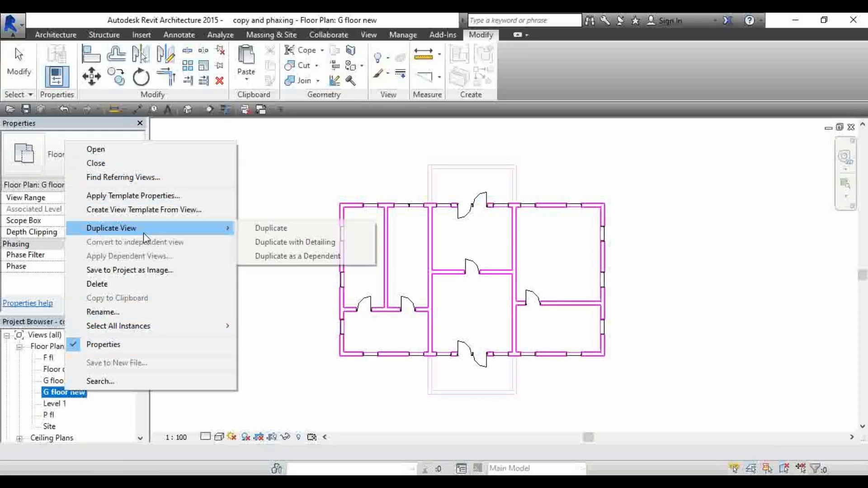
{"action": "left_click", "coordinate": [271, 229]}
{"action": "right_click", "coordinate": [80, 404]}
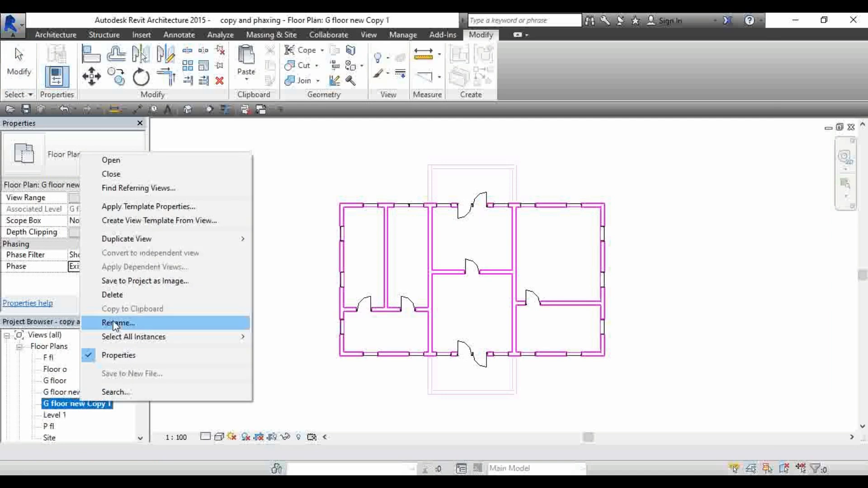
{"action": "left_click", "coordinate": [119, 321]}
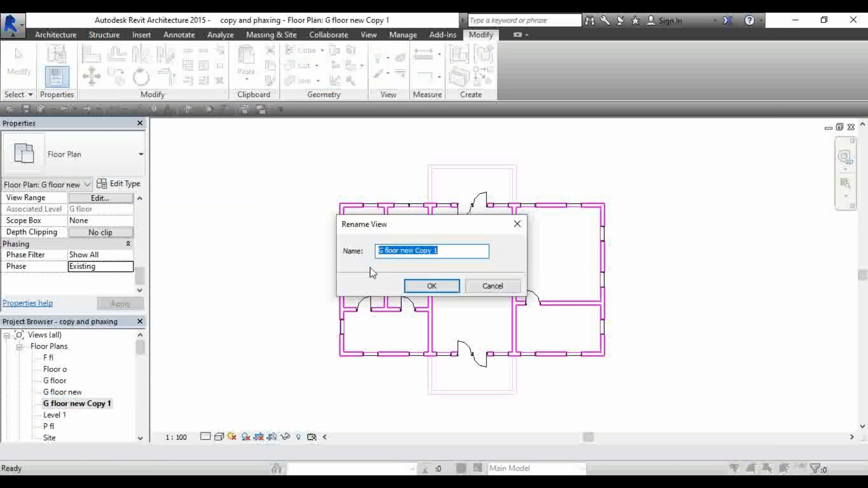
{"action": "left_click", "coordinate": [452, 251]}
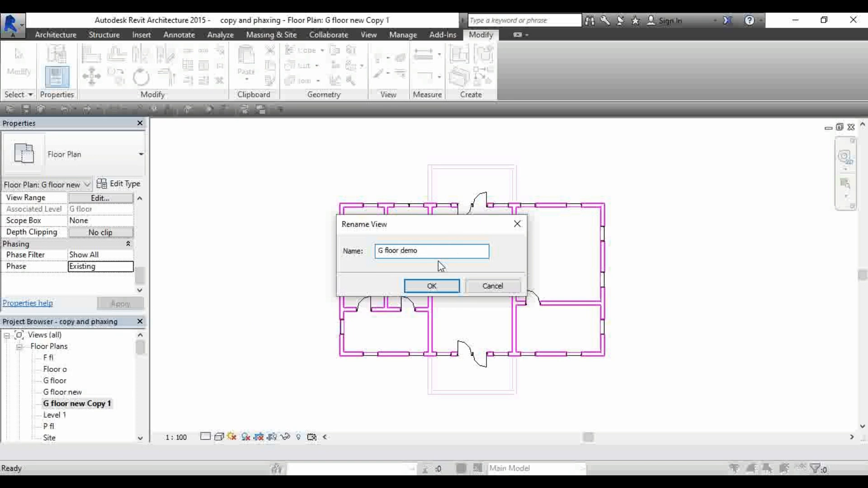
{"action": "left_click", "coordinate": [432, 287]}
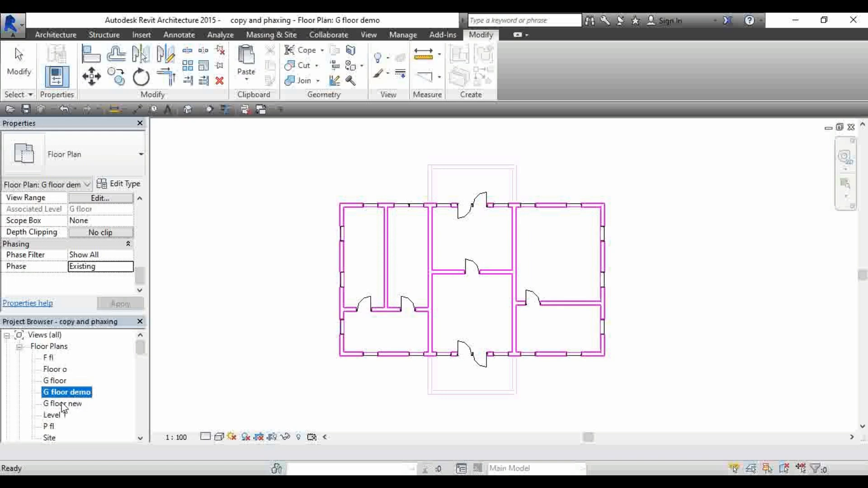
- Examine the interior layout of the G floor demo plan and read the description of the Demolish tool
{"action": "scroll", "coordinate": [309, 329], "scroll_direction": "down", "scroll_amount": 3}
{"action": "scroll", "coordinate": [320, 285], "scroll_direction": "up", "scroll_amount": 3}
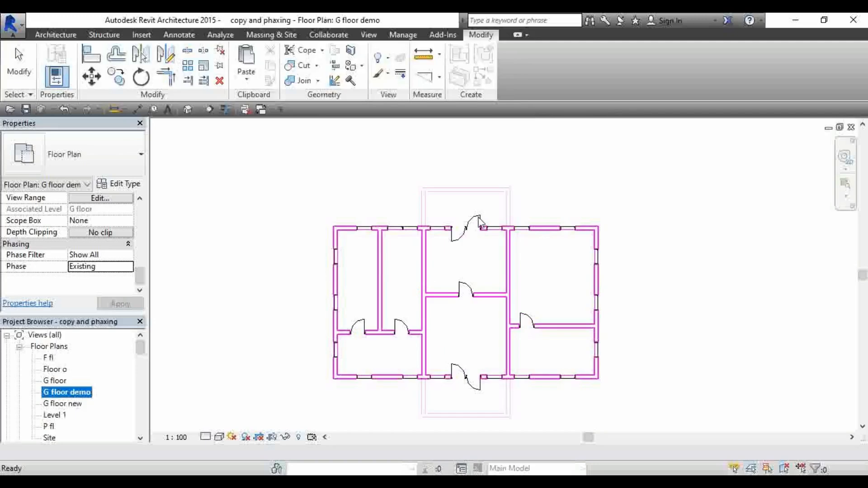
{"action": "scroll", "coordinate": [478, 216], "scroll_direction": "down", "scroll_amount": 3}
{"action": "scroll", "coordinate": [410, 233], "scroll_direction": "up", "scroll_amount": 1}
{"action": "scroll", "coordinate": [452, 258], "scroll_direction": "up", "scroll_amount": 1}
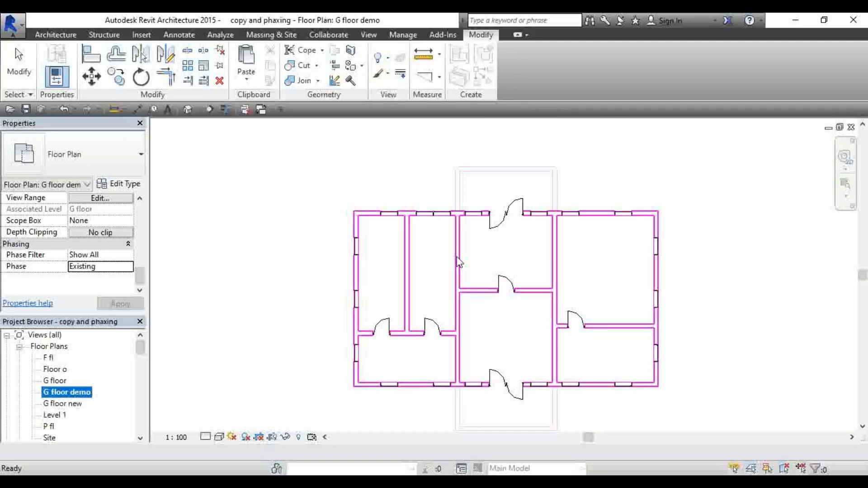
{"action": "scroll", "coordinate": [387, 201], "scroll_direction": "down", "scroll_amount": 2}
{"action": "scroll", "coordinate": [405, 239], "scroll_direction": "up", "scroll_amount": 2}
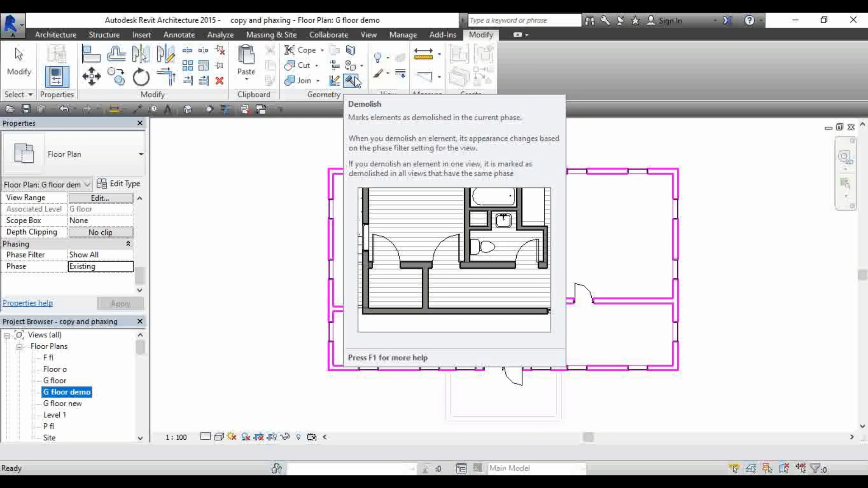
{"action": "scroll", "coordinate": [422, 246], "scroll_direction": "down", "scroll_amount": 3}
{"action": "scroll", "coordinate": [397, 258], "scroll_direction": "up", "scroll_amount": 3}
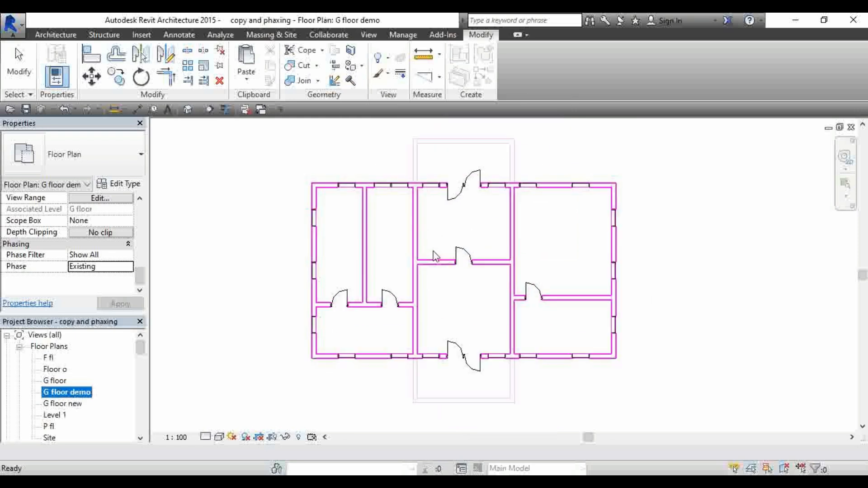
{"action": "scroll", "coordinate": [435, 257], "scroll_direction": "up", "scroll_amount": 1}
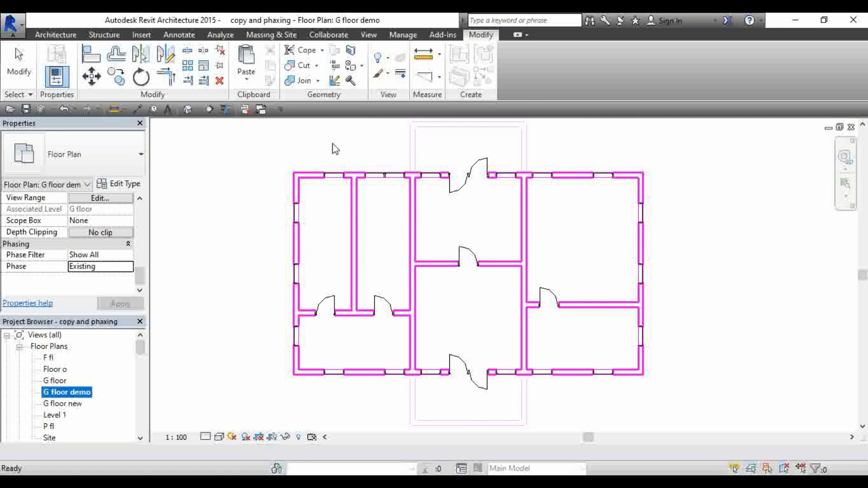
- Demolish the vertical partition in the building's left wing and the horizontal wall with two doors that it meets
{"action": "left_click", "coordinate": [350, 80]}
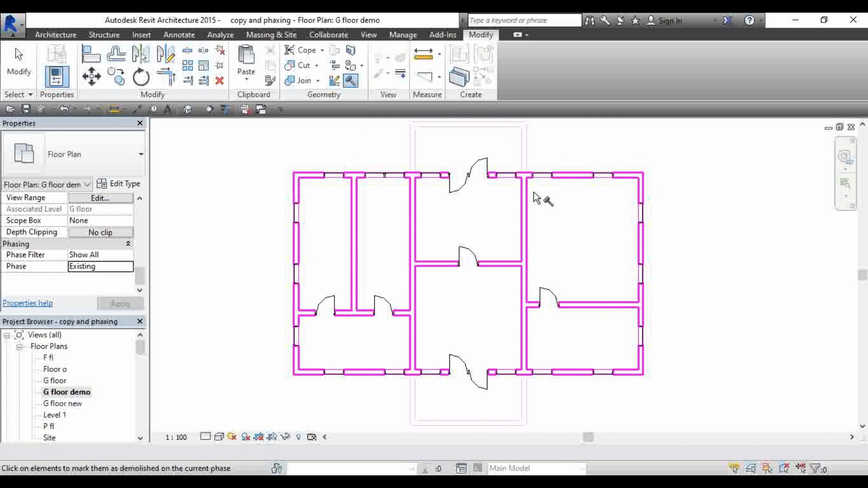
{"action": "scroll", "coordinate": [339, 338], "scroll_direction": "up", "scroll_amount": 2}
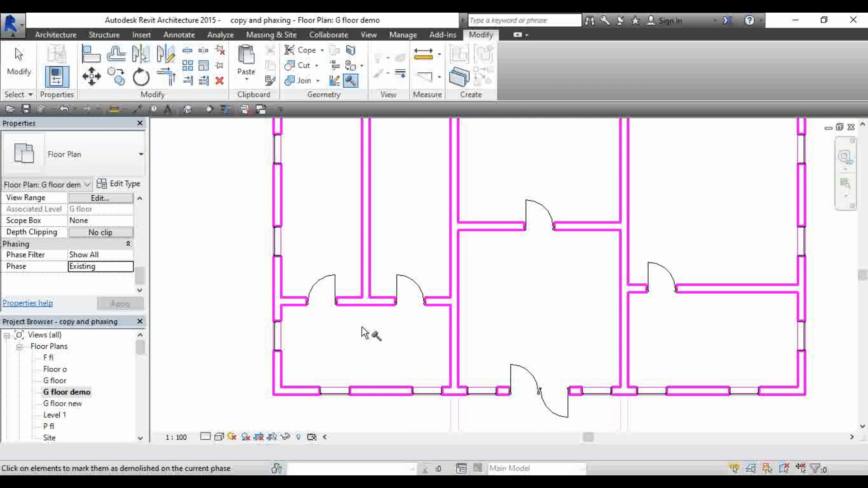
{"action": "scroll", "coordinate": [366, 325], "scroll_direction": "down", "scroll_amount": 2}
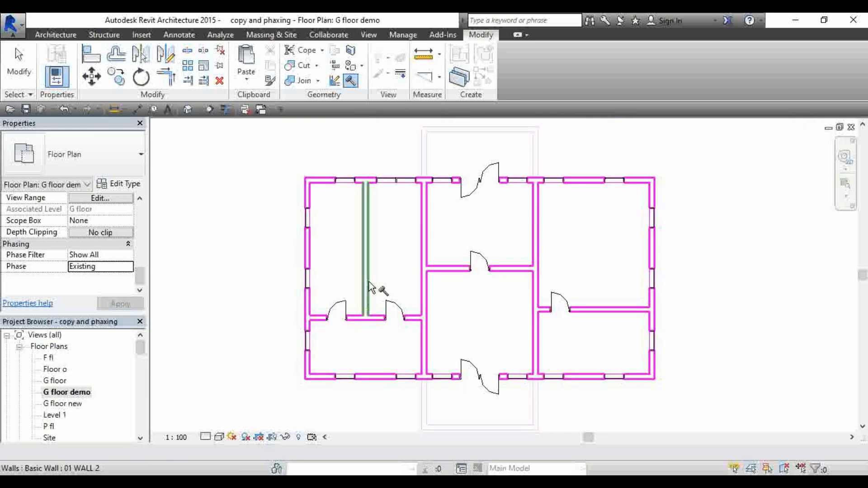
{"action": "left_click", "coordinate": [371, 288]}
{"action": "scroll", "coordinate": [374, 337], "scroll_direction": "up", "scroll_amount": 2}
{"action": "left_click", "coordinate": [384, 317]}
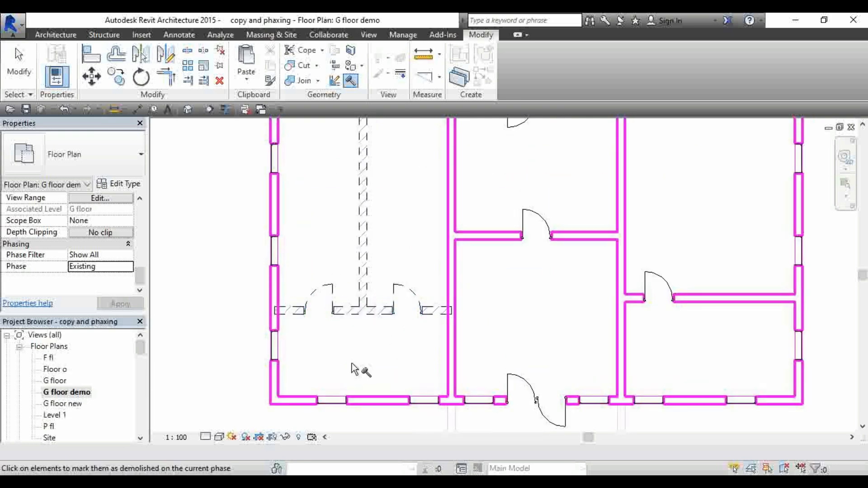
- Demolish the horizontal partition walls with doors in the building's middle section and right wing
{"action": "scroll", "coordinate": [333, 287], "scroll_direction": "down", "scroll_amount": 2}
{"action": "scroll", "coordinate": [430, 208], "scroll_direction": "up", "scroll_amount": 1}
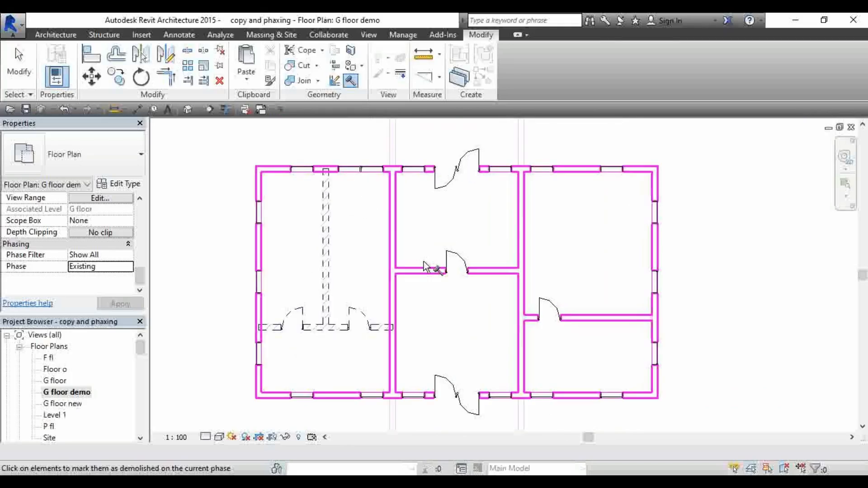
{"action": "left_click", "coordinate": [428, 270]}
{"action": "left_click", "coordinate": [604, 319]}
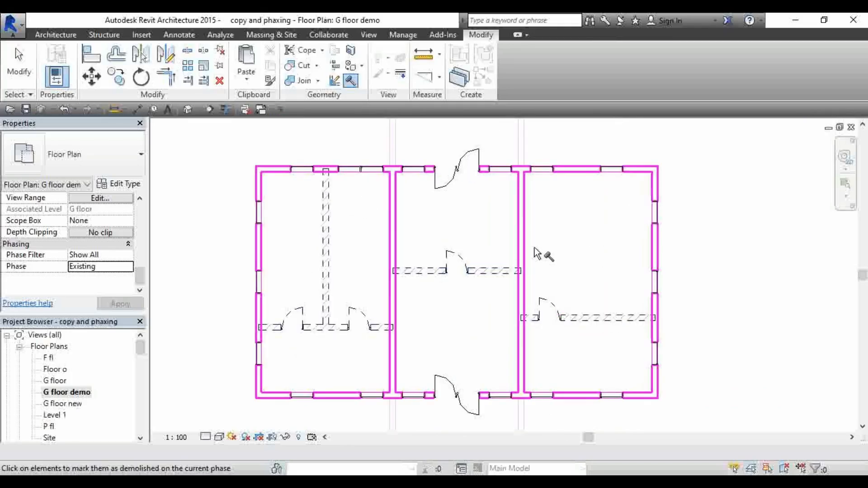
- Open the G floor new plan view and set its Phase to New Construction
{"action": "double_click", "coordinate": [50, 392]}
{"action": "double_click", "coordinate": [69, 406]}
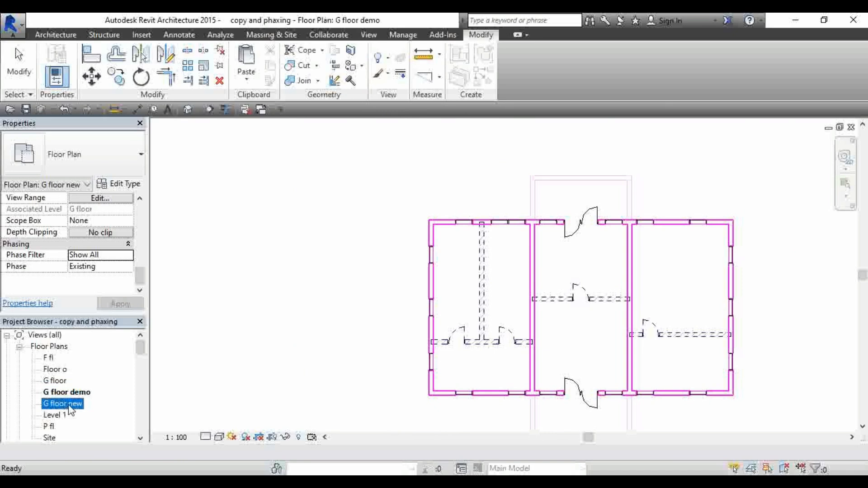
{"action": "left_click", "coordinate": [129, 267]}
{"action": "left_click", "coordinate": [104, 287]}
- Examine how the walls, doors and windows are displayed across the G floor new plan
{"action": "scroll", "coordinate": [578, 221], "scroll_direction": "down", "scroll_amount": 2}
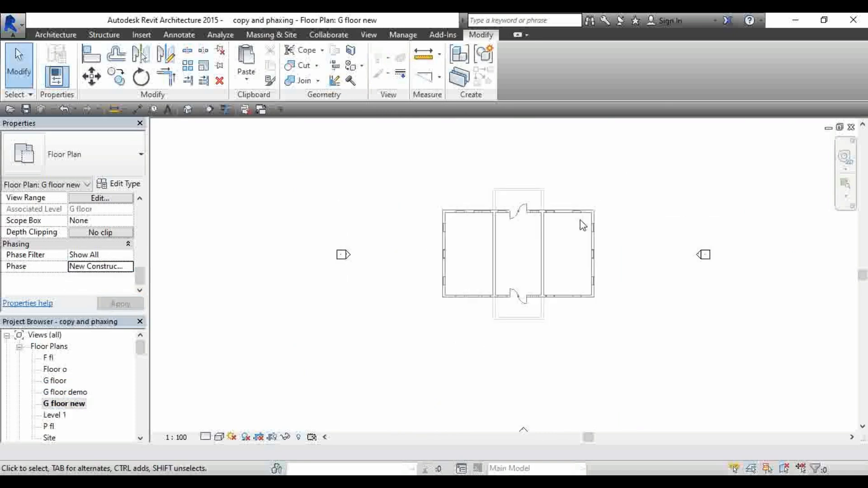
{"action": "scroll", "coordinate": [490, 233], "scroll_direction": "up", "scroll_amount": 2}
{"action": "scroll", "coordinate": [571, 182], "scroll_direction": "down", "scroll_amount": 2}
{"action": "scroll", "coordinate": [567, 183], "scroll_direction": "up", "scroll_amount": 2}
{"action": "scroll", "coordinate": [503, 205], "scroll_direction": "up", "scroll_amount": 2}
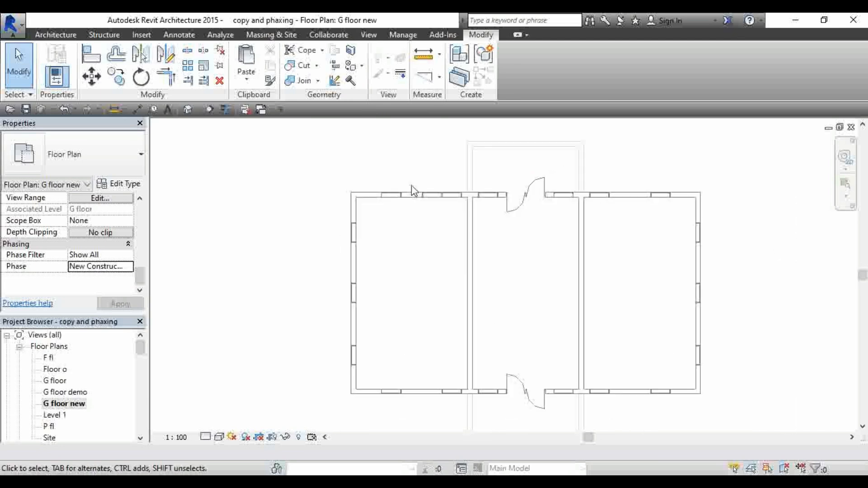
{"action": "scroll", "coordinate": [432, 153], "scroll_direction": "down", "scroll_amount": 2}
{"action": "scroll", "coordinate": [433, 149], "scroll_direction": "up", "scroll_amount": 2}
{"action": "scroll", "coordinate": [434, 167], "scroll_direction": "down", "scroll_amount": 2}
{"action": "scroll", "coordinate": [453, 181], "scroll_direction": "up", "scroll_amount": 2}
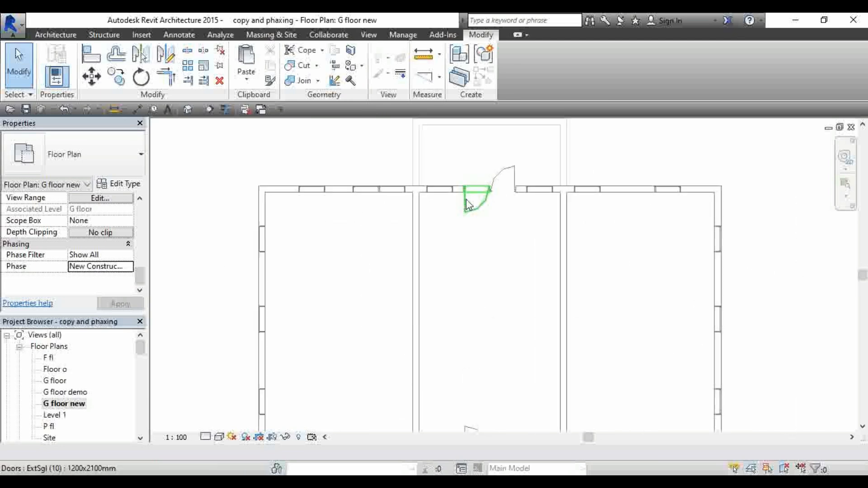
- Try the Show New phase filter on the G floor new plan view
{"action": "scroll", "coordinate": [420, 185], "scroll_direction": "down", "scroll_amount": 2}
{"action": "scroll", "coordinate": [389, 197], "scroll_direction": "up", "scroll_amount": 2}
{"action": "scroll", "coordinate": [380, 191], "scroll_direction": "down", "scroll_amount": 2}
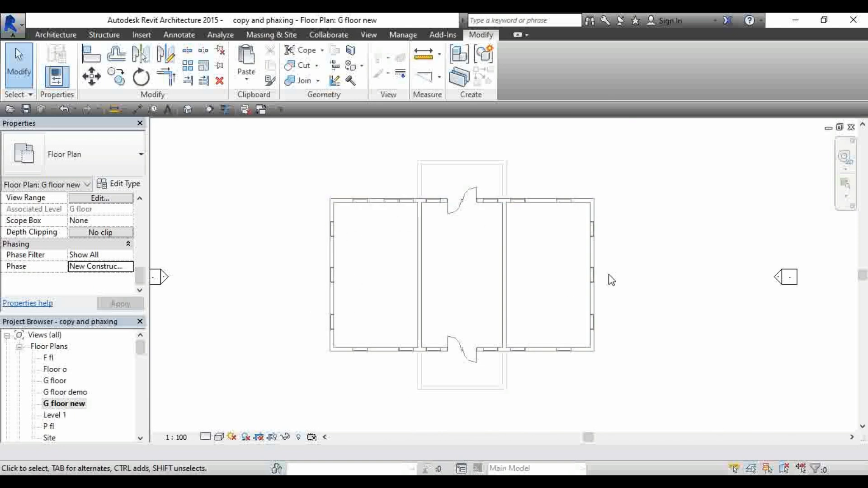
{"action": "scroll", "coordinate": [468, 158], "scroll_direction": "up", "scroll_amount": 2}
{"action": "scroll", "coordinate": [469, 158], "scroll_direction": "down", "scroll_amount": 3}
{"action": "scroll", "coordinate": [397, 220], "scroll_direction": "up", "scroll_amount": 2}
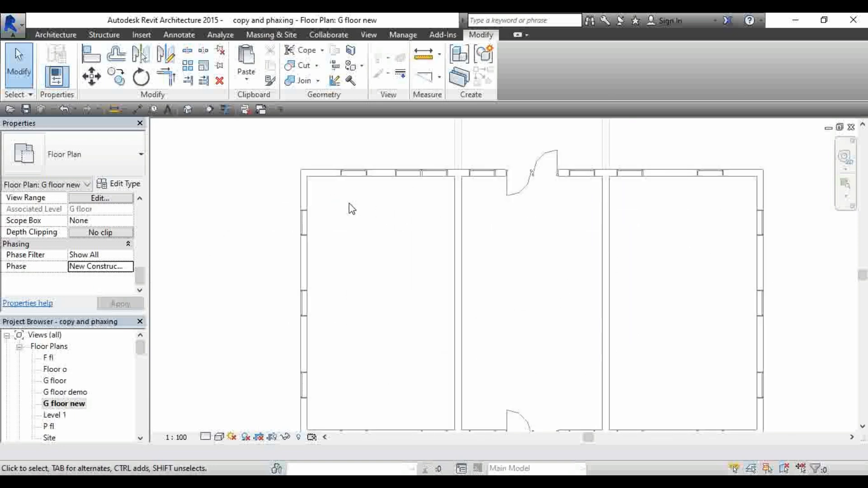
{"action": "left_click", "coordinate": [129, 256]}
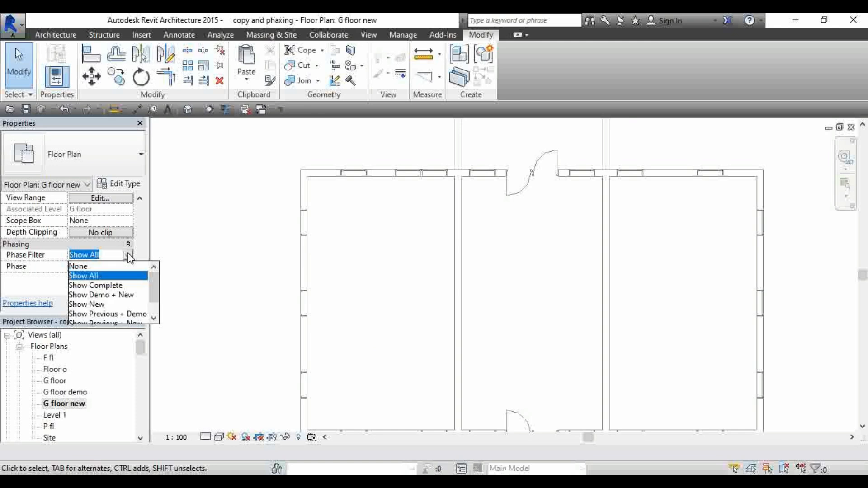
{"action": "scroll", "coordinate": [151, 285], "scroll_direction": "down", "scroll_amount": 1}
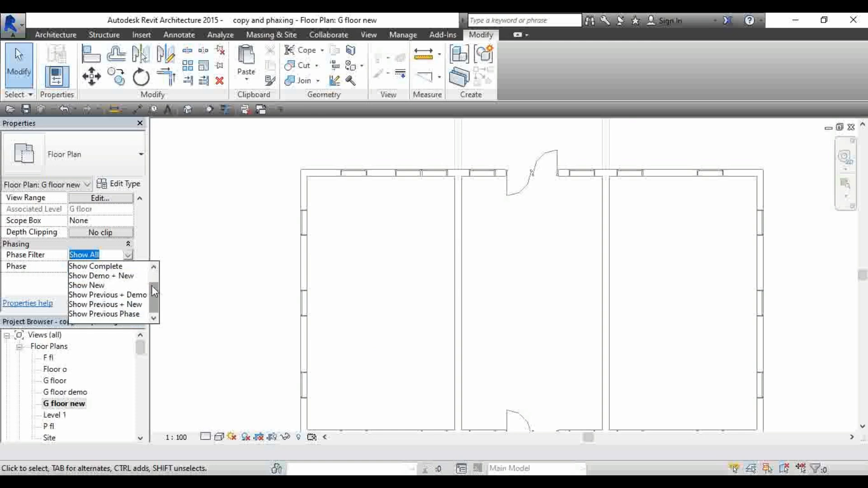
{"action": "left_click", "coordinate": [97, 287]}
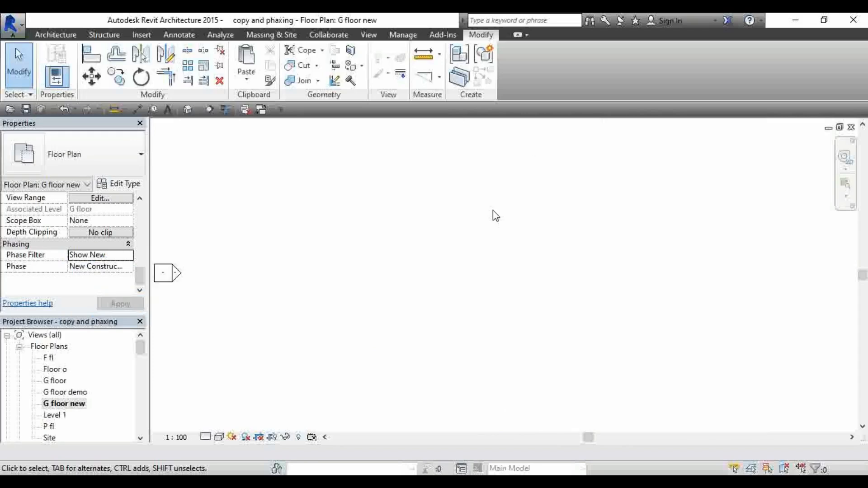
{"action": "scroll", "coordinate": [471, 259], "scroll_direction": "down", "scroll_amount": 5}
{"action": "scroll", "coordinate": [453, 226], "scroll_direction": "up", "scroll_amount": 1}
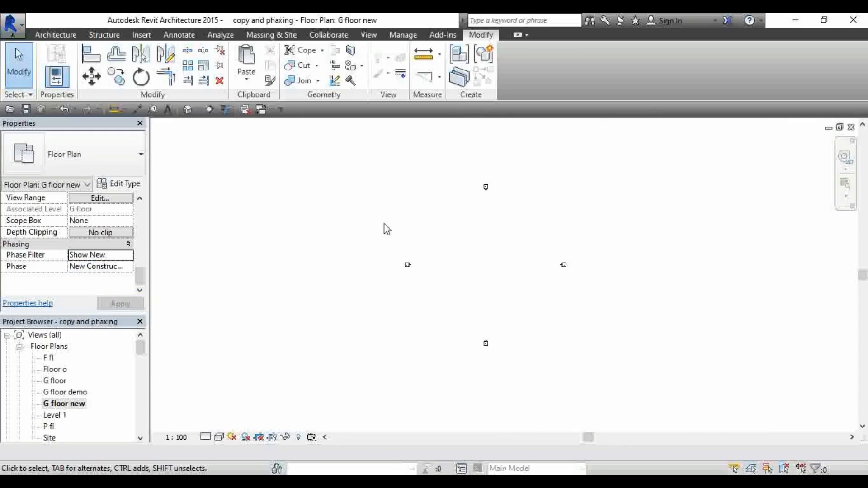
- Set the Phase Filter of the G floor new view back to Show All and check the plan
{"action": "left_click", "coordinate": [129, 256]}
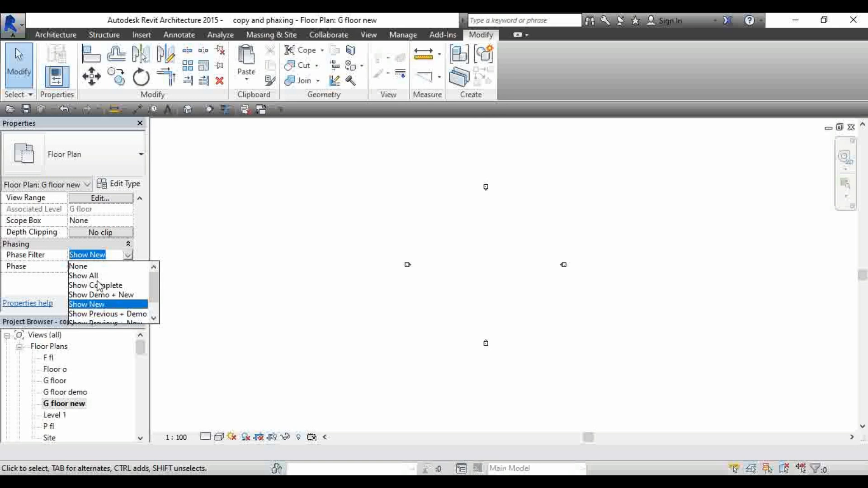
{"action": "scroll", "coordinate": [128, 290], "scroll_direction": "down", "scroll_amount": 1}
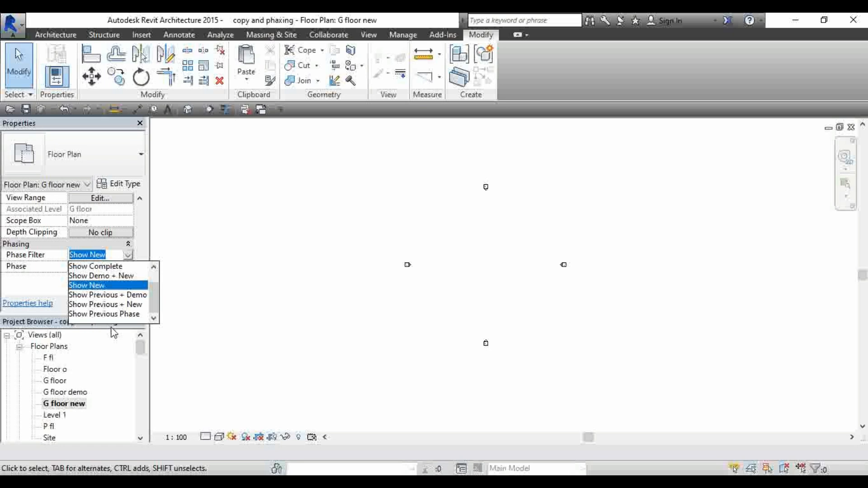
{"action": "scroll", "coordinate": [118, 299], "scroll_direction": "up", "scroll_amount": 1}
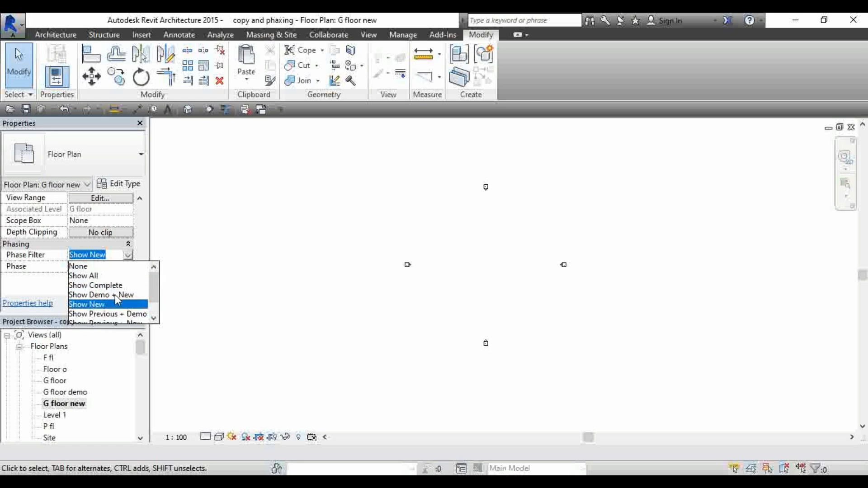
{"action": "left_click", "coordinate": [86, 276]}
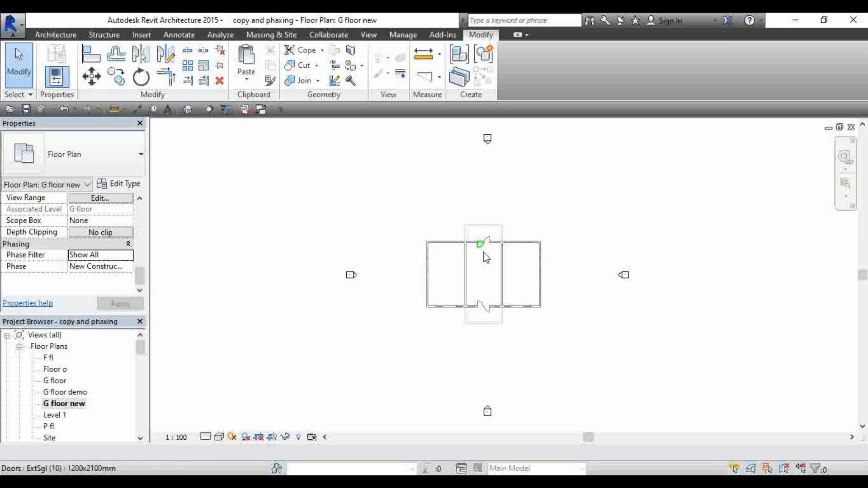
{"action": "scroll", "coordinate": [497, 263], "scroll_direction": "up", "scroll_amount": 3}
{"action": "scroll", "coordinate": [457, 239], "scroll_direction": "down", "scroll_amount": 5}
{"action": "scroll", "coordinate": [450, 228], "scroll_direction": "up", "scroll_amount": 7}
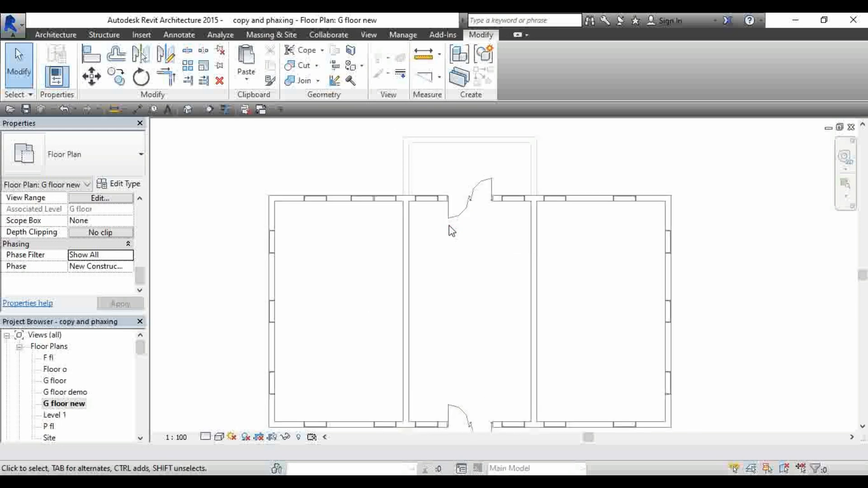
{"action": "scroll", "coordinate": [472, 228], "scroll_direction": "down", "scroll_amount": 3}
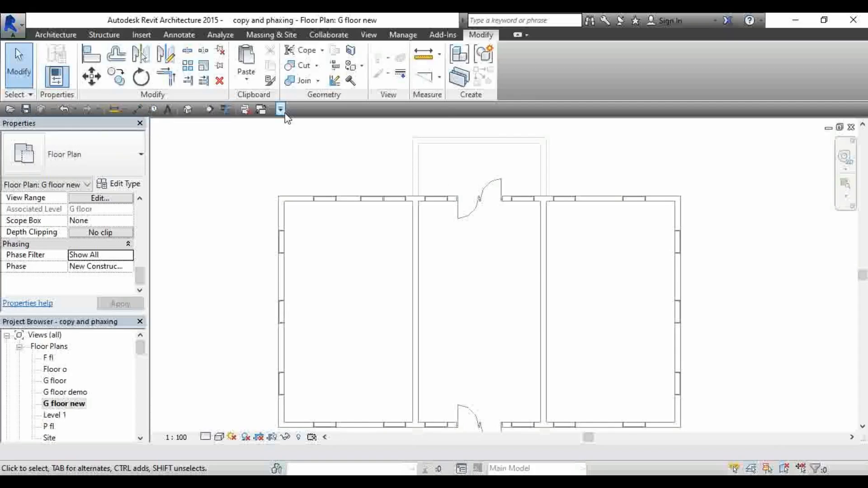
- Review the project phases and the phase filter definitions in the project's Phasing settings
{"action": "left_click", "coordinate": [368, 34]}
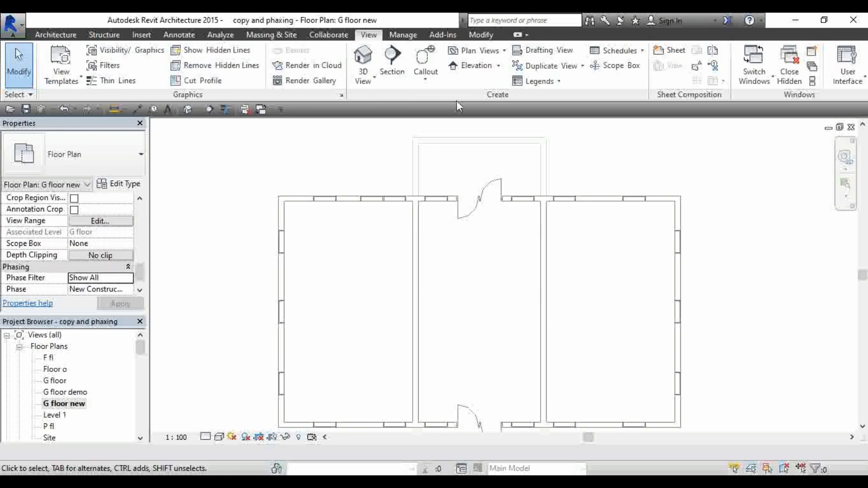
{"action": "left_click", "coordinate": [409, 36]}
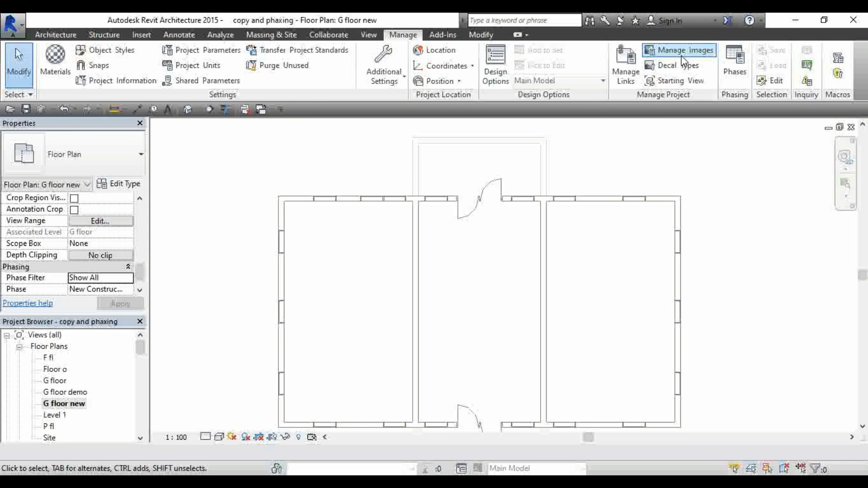
{"action": "left_click", "coordinate": [735, 63]}
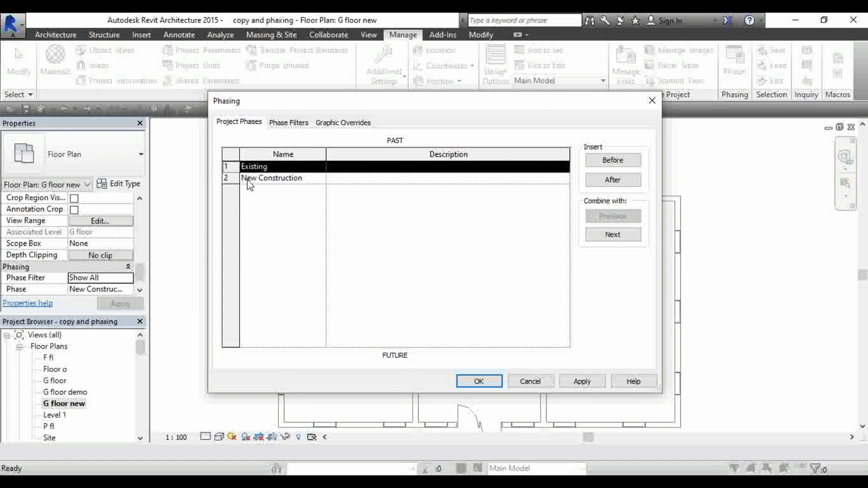
{"action": "left_click", "coordinate": [304, 126]}
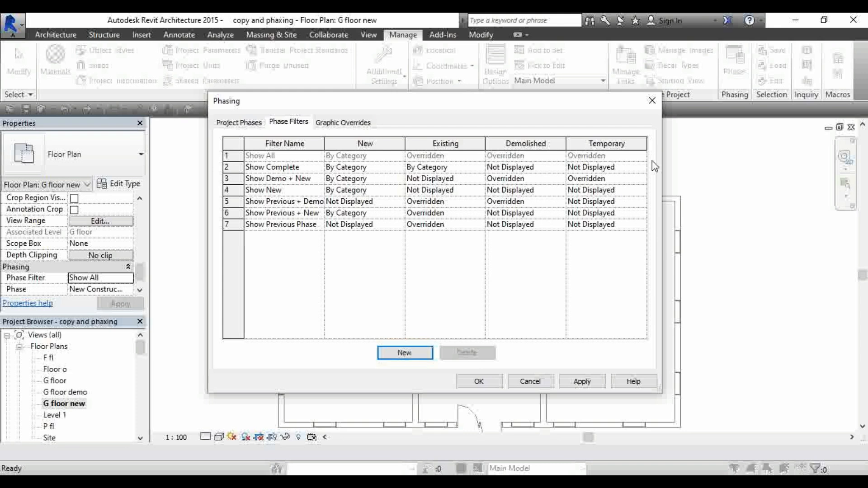
{"action": "left_click", "coordinate": [652, 107]}
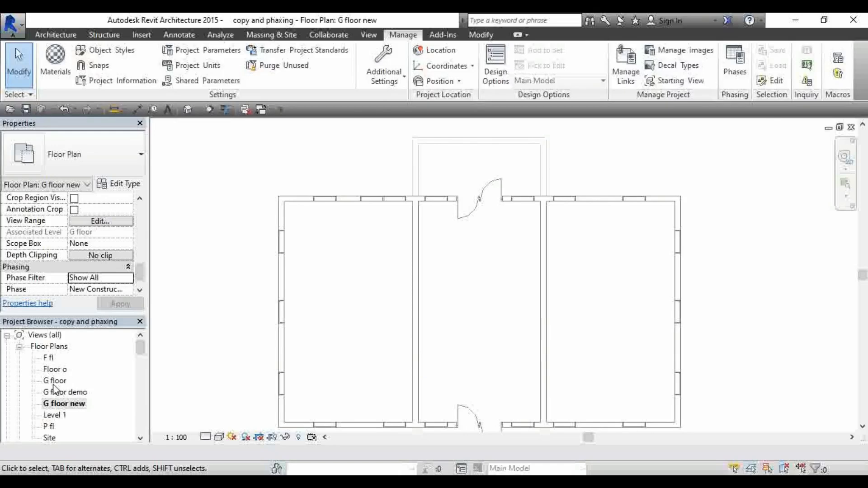
- Open the G floor plan view and examine its existing walls and demolished partitions
{"action": "double_click", "coordinate": [53, 382]}
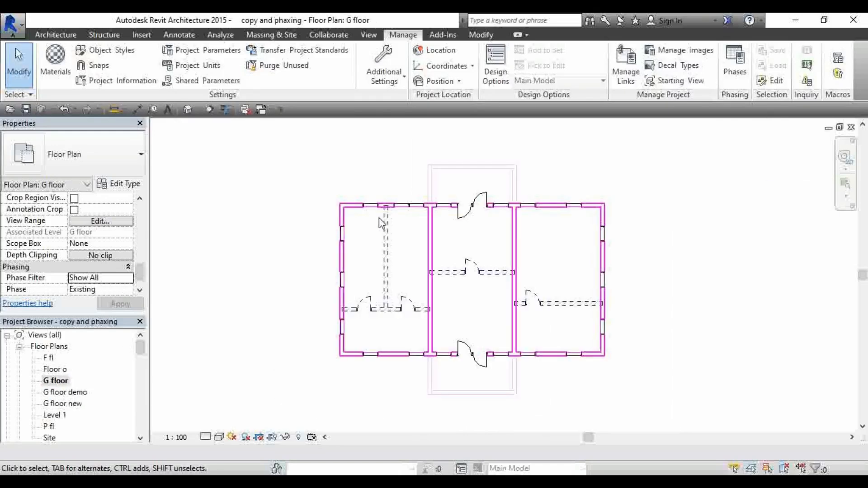
{"action": "scroll", "coordinate": [476, 191], "scroll_direction": "up", "scroll_amount": 1}
{"action": "scroll", "coordinate": [607, 371], "scroll_direction": "up", "scroll_amount": 2}
{"action": "scroll", "coordinate": [535, 248], "scroll_direction": "down", "scroll_amount": 4}
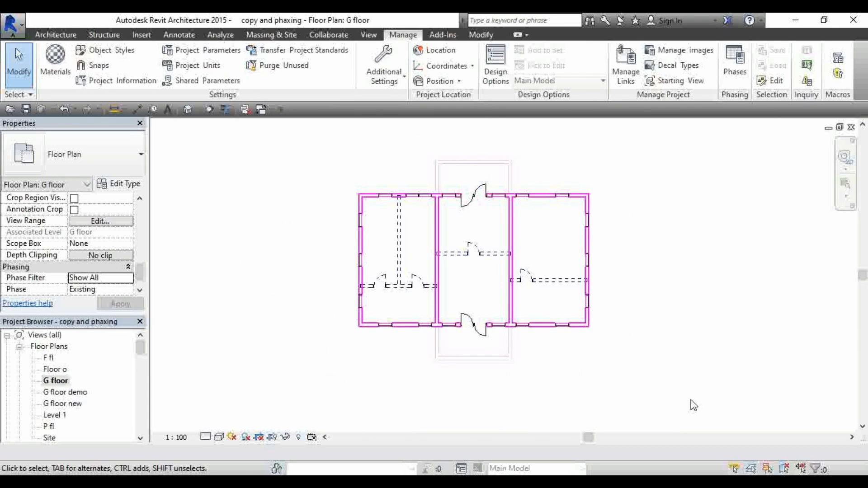
{"action": "scroll", "coordinate": [448, 185], "scroll_direction": "up", "scroll_amount": 1}
{"action": "scroll", "coordinate": [444, 183], "scroll_direction": "down", "scroll_amount": 2}
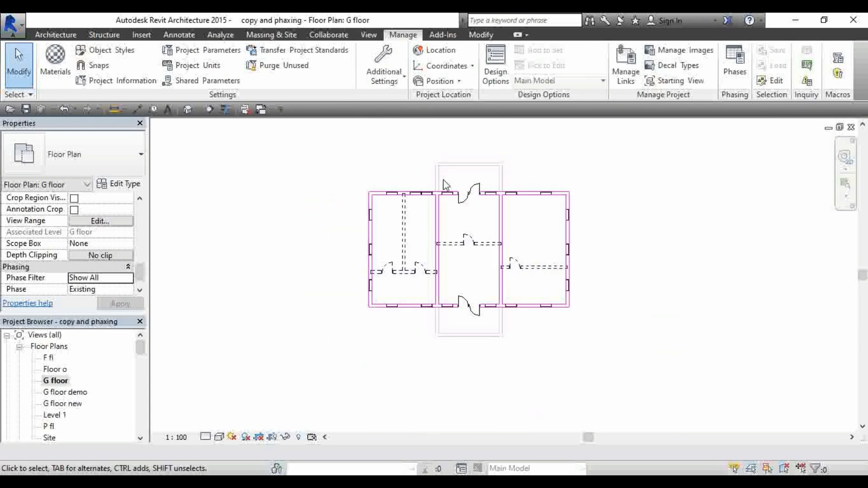
{"action": "scroll", "coordinate": [441, 208], "scroll_direction": "up", "scroll_amount": 1}
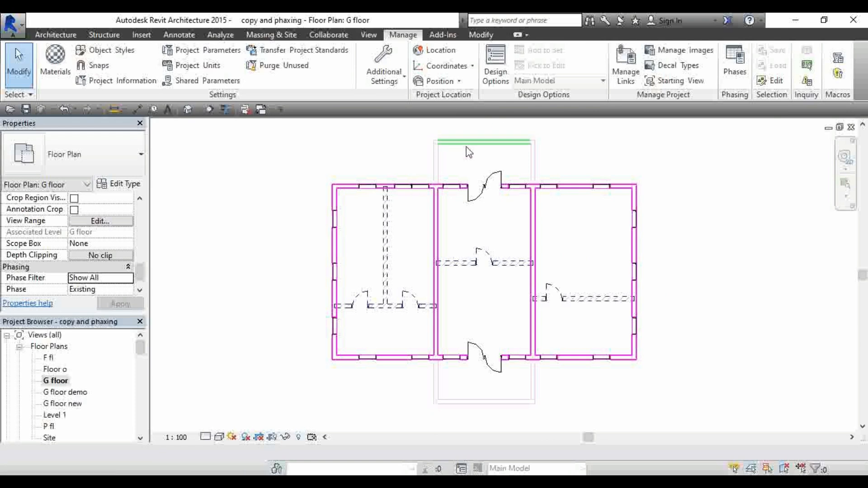
{"action": "scroll", "coordinate": [445, 172], "scroll_direction": "down", "scroll_amount": 2}
{"action": "scroll", "coordinate": [429, 218], "scroll_direction": "up", "scroll_amount": 2}
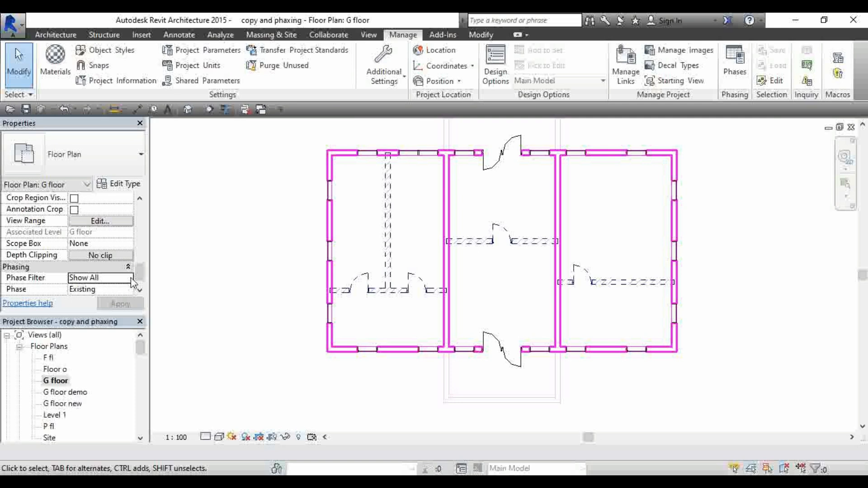
- Add a new phase filter named "g fl ex" in the Phasing settings, dismissing the save reminder
{"action": "left_click", "coordinate": [742, 72]}
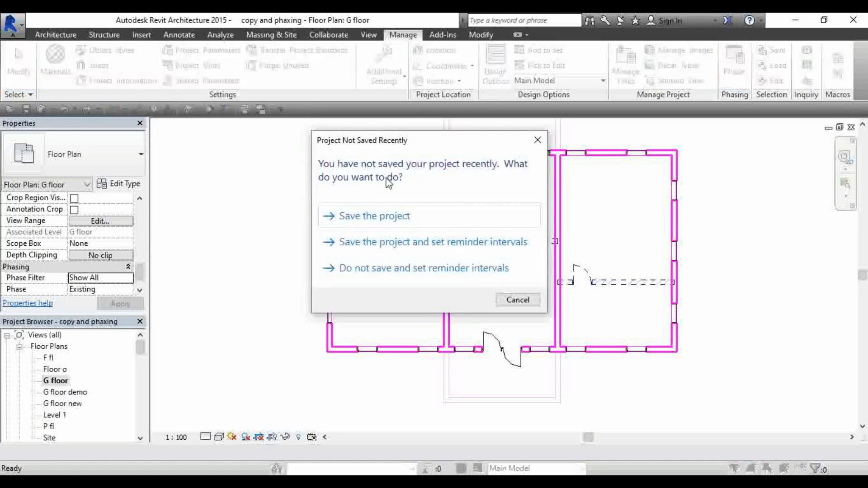
{"action": "left_click", "coordinate": [538, 140]}
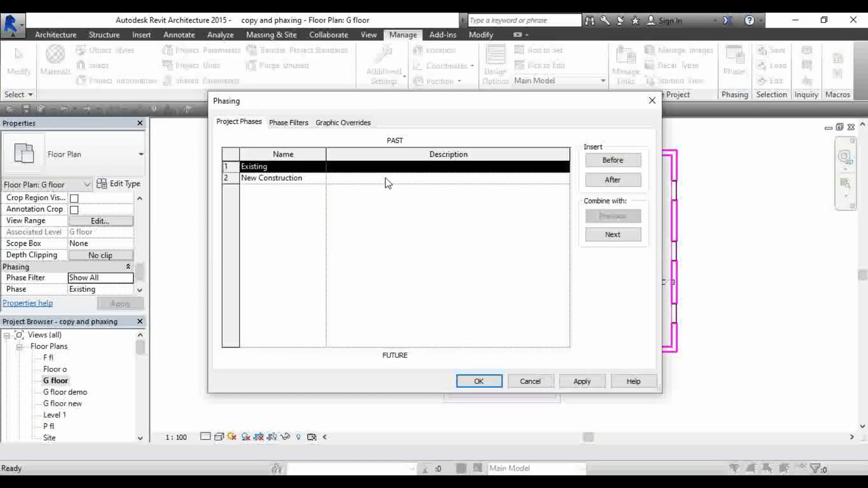
{"action": "left_click", "coordinate": [297, 123]}
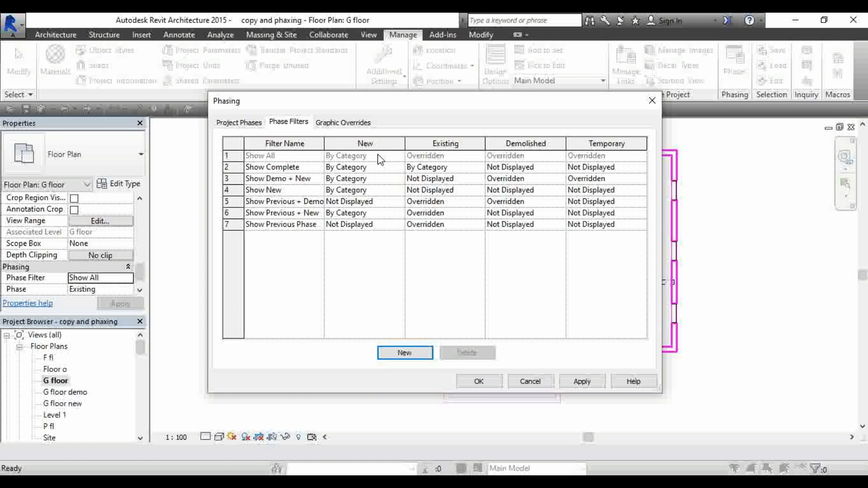
{"action": "left_click", "coordinate": [403, 353]}
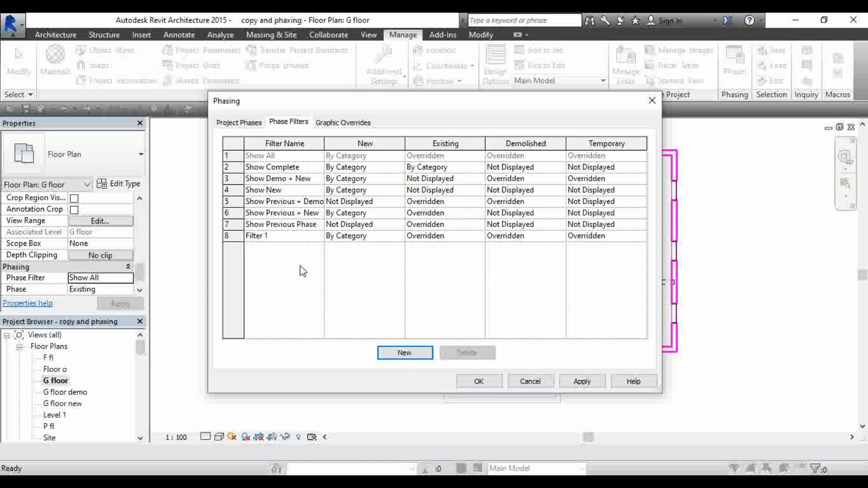
{"action": "left_click", "coordinate": [275, 236]}
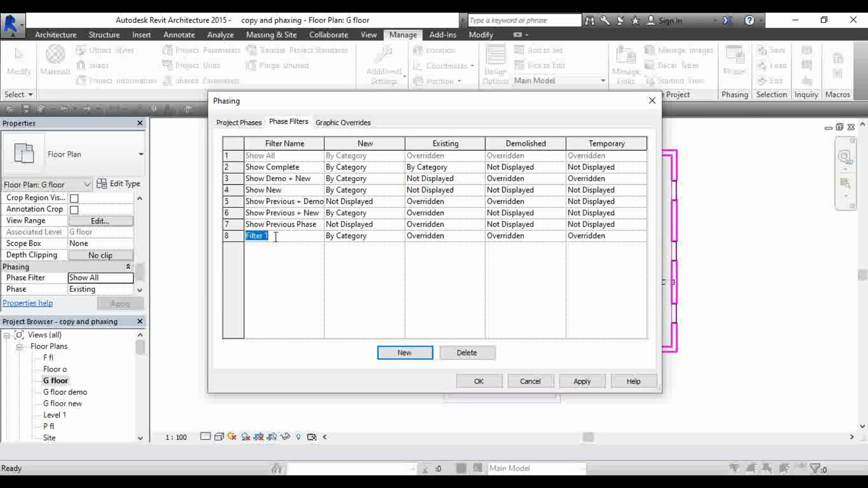
{"action": "type", "text": "g fl ex"}
- Set the Existing and Demolished display of the g fl ex filter to By Category
{"action": "left_click", "coordinate": [342, 237]}
{"action": "left_click", "coordinate": [478, 238]}
{"action": "left_click", "coordinate": [479, 236]}
{"action": "left_click", "coordinate": [441, 247]}
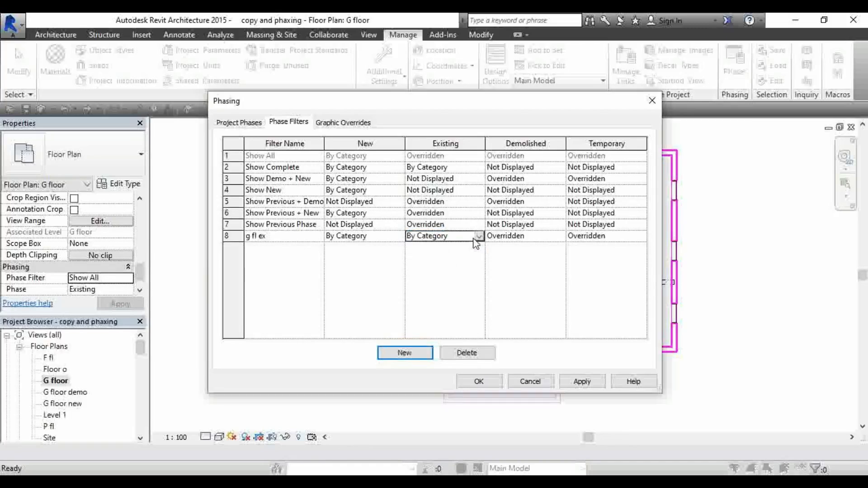
{"action": "left_click", "coordinate": [561, 237]}
{"action": "left_click", "coordinate": [561, 236]}
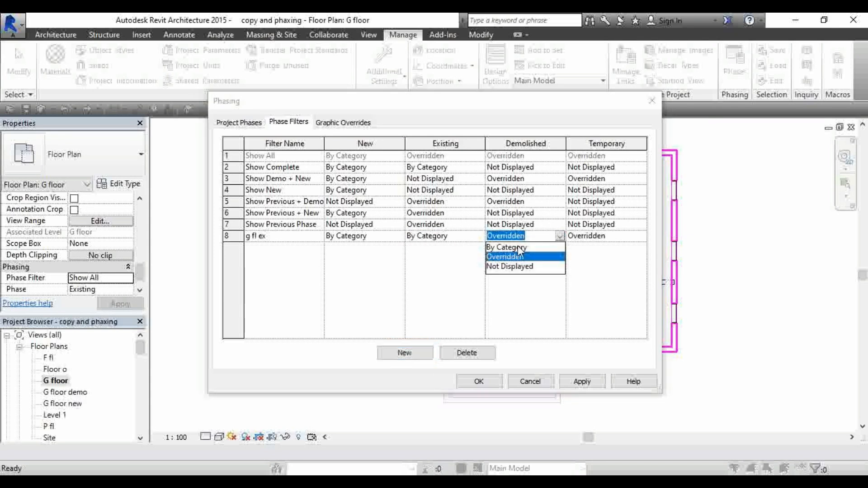
{"action": "left_click", "coordinate": [515, 248]}
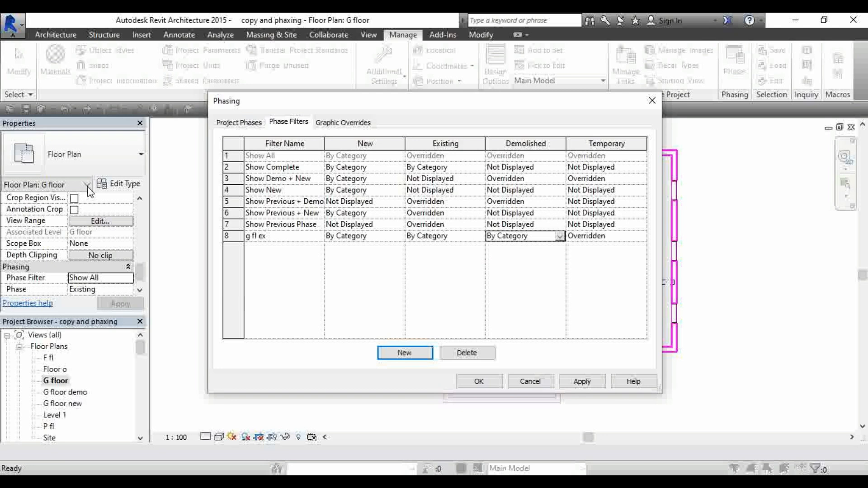
- Set the Temporary display of the g fl ex filter to By Category and apply the phasing settings
{"action": "left_click", "coordinate": [641, 236]}
{"action": "left_click", "coordinate": [641, 237]}
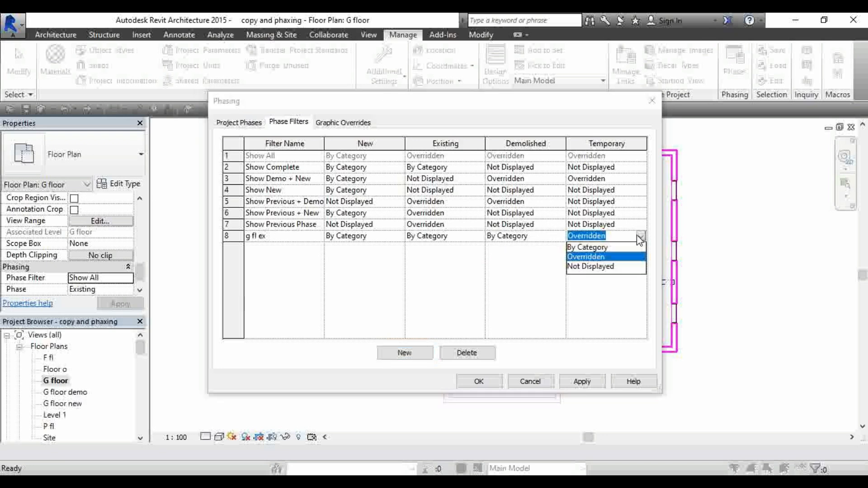
{"action": "left_click", "coordinate": [599, 247]}
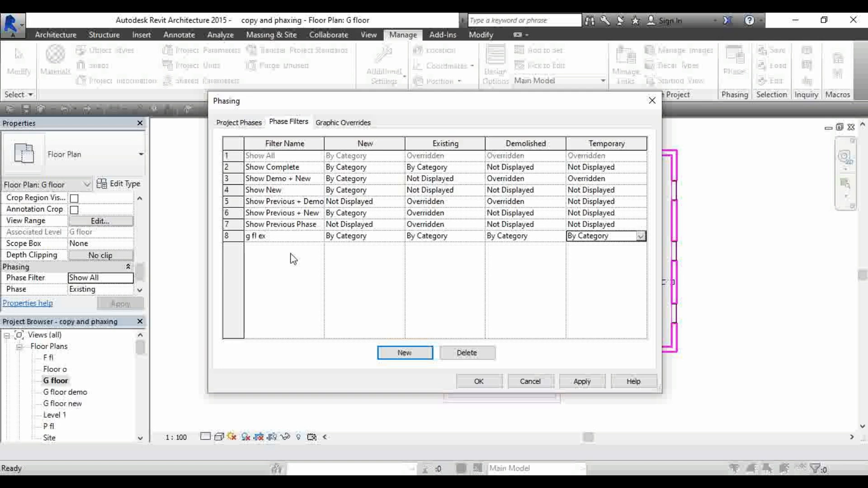
{"action": "left_click", "coordinate": [582, 382]}
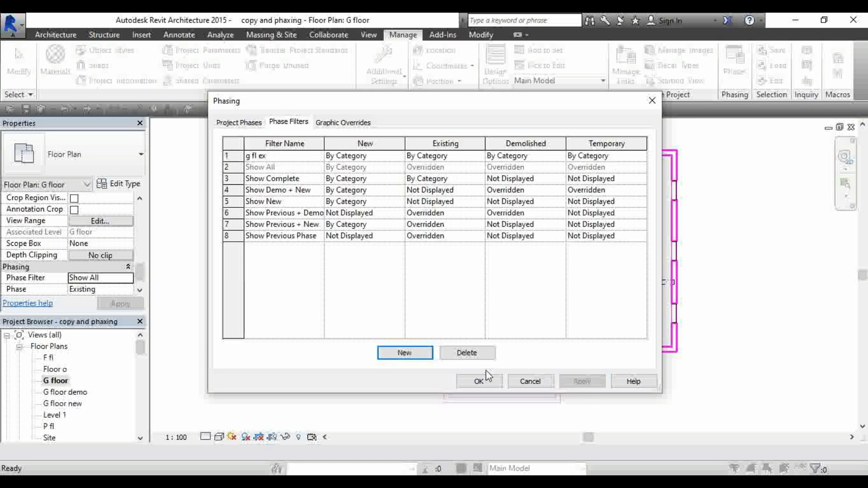
{"action": "left_click", "coordinate": [472, 383]}
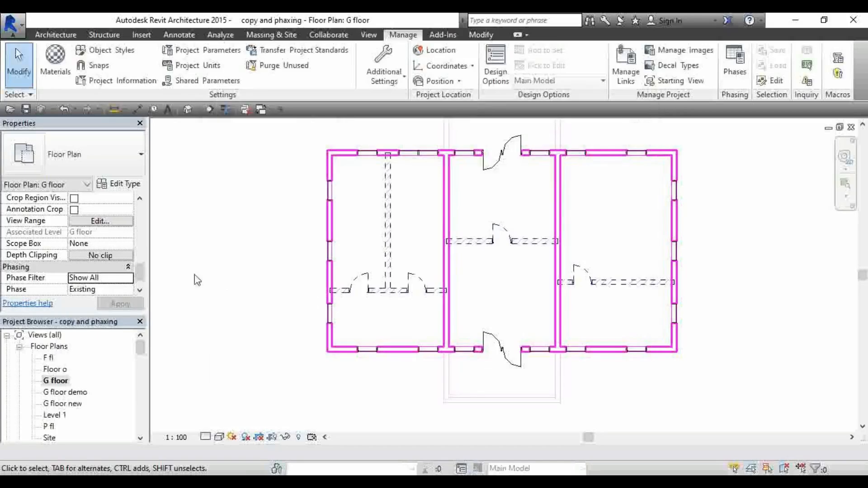
- Set the phase filter of the G floor plan view to g fl ex
{"action": "left_click", "coordinate": [128, 278]}
{"action": "scroll", "coordinate": [148, 331], "scroll_direction": "down", "scroll_amount": 1}
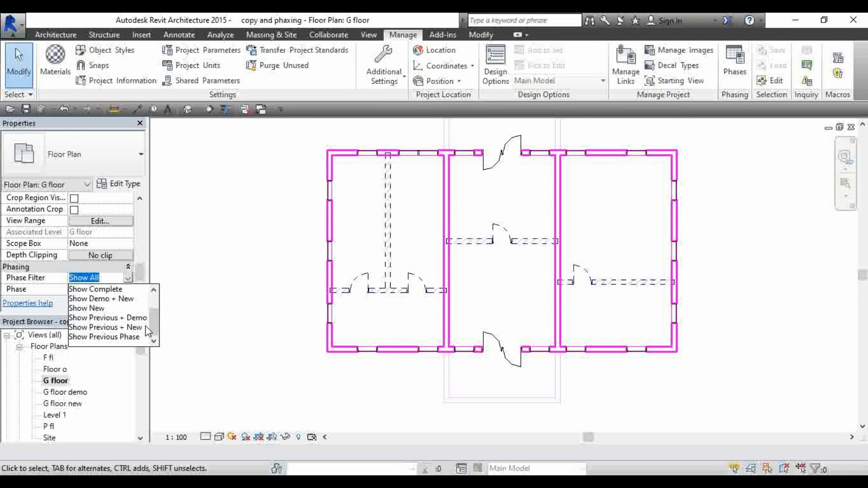
{"action": "scroll", "coordinate": [147, 336], "scroll_direction": "up", "scroll_amount": 1}
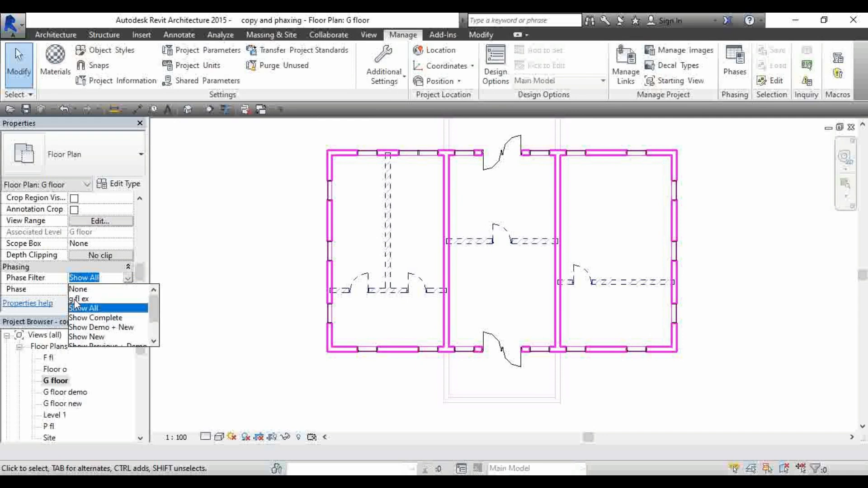
{"action": "left_click", "coordinate": [83, 299]}
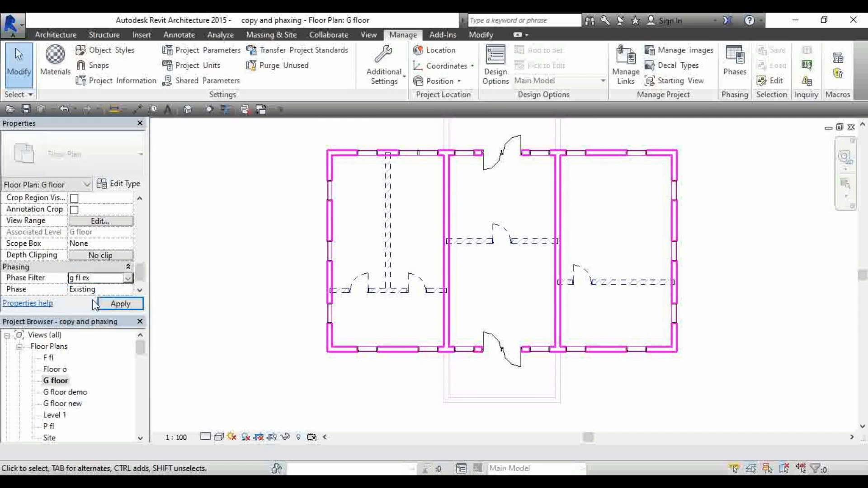
{"action": "scroll", "coordinate": [602, 235], "scroll_direction": "up", "scroll_amount": 3}
{"action": "scroll", "coordinate": [413, 200], "scroll_direction": "down", "scroll_amount": 3}
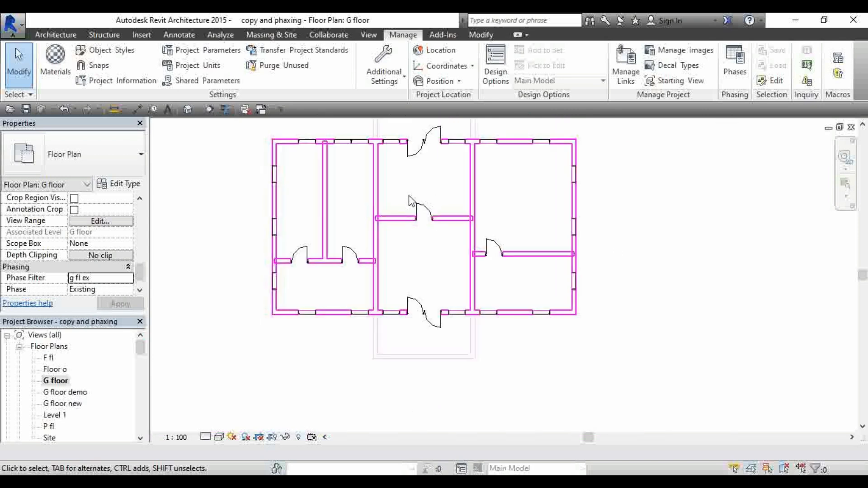
- Examine the walls, partitions and doors displayed in the G floor plan under the g fl ex filter
{"action": "scroll", "coordinate": [452, 271], "scroll_direction": "down", "scroll_amount": 2}
{"action": "scroll", "coordinate": [449, 255], "scroll_direction": "up", "scroll_amount": 2}
{"action": "scroll", "coordinate": [453, 245], "scroll_direction": "up", "scroll_amount": 4}
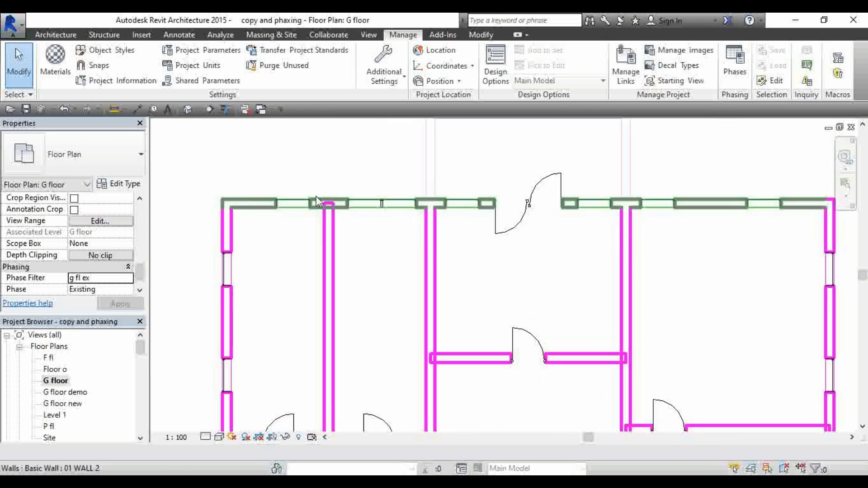
{"action": "scroll", "coordinate": [346, 193], "scroll_direction": "down", "scroll_amount": 2}
{"action": "scroll", "coordinate": [328, 199], "scroll_direction": "up", "scroll_amount": 2}
{"action": "scroll", "coordinate": [329, 199], "scroll_direction": "down", "scroll_amount": 3}
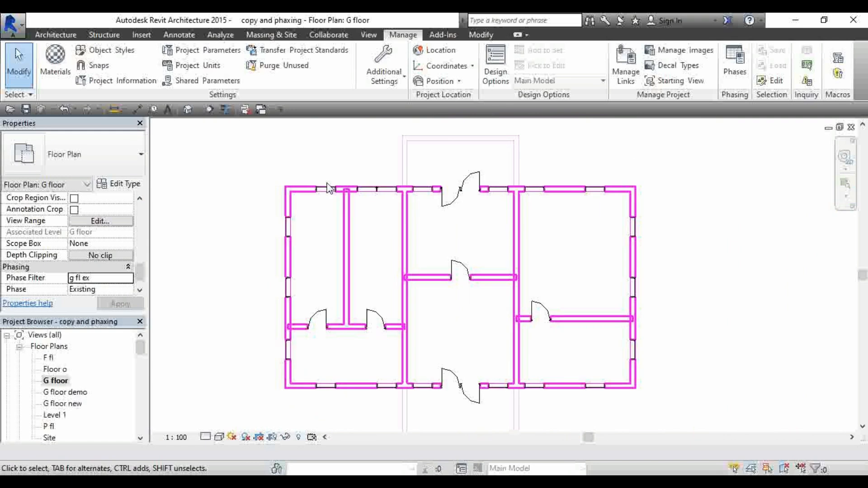
{"action": "scroll", "coordinate": [355, 172], "scroll_direction": "up", "scroll_amount": 3}
{"action": "scroll", "coordinate": [366, 179], "scroll_direction": "down", "scroll_amount": 2}
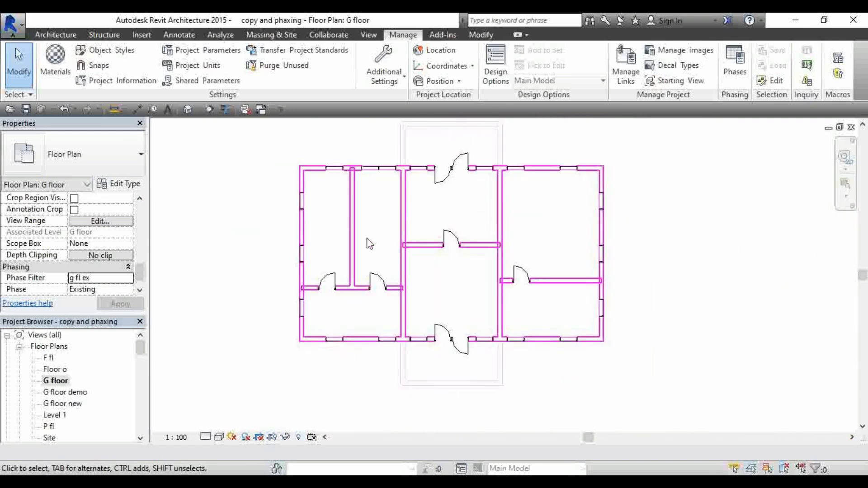
{"action": "scroll", "coordinate": [439, 252], "scroll_direction": "down", "scroll_amount": 2}
{"action": "scroll", "coordinate": [408, 265], "scroll_direction": "up", "scroll_amount": 3}
{"action": "scroll", "coordinate": [415, 240], "scroll_direction": "up", "scroll_amount": 1}
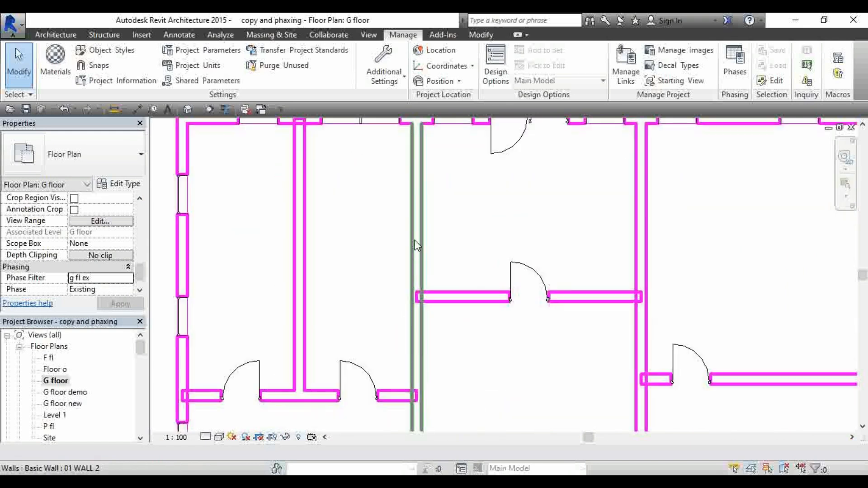
{"action": "scroll", "coordinate": [414, 239], "scroll_direction": "down", "scroll_amount": 3}
{"action": "scroll", "coordinate": [409, 213], "scroll_direction": "down", "scroll_amount": 2}
{"action": "scroll", "coordinate": [409, 213], "scroll_direction": "up", "scroll_amount": 2}
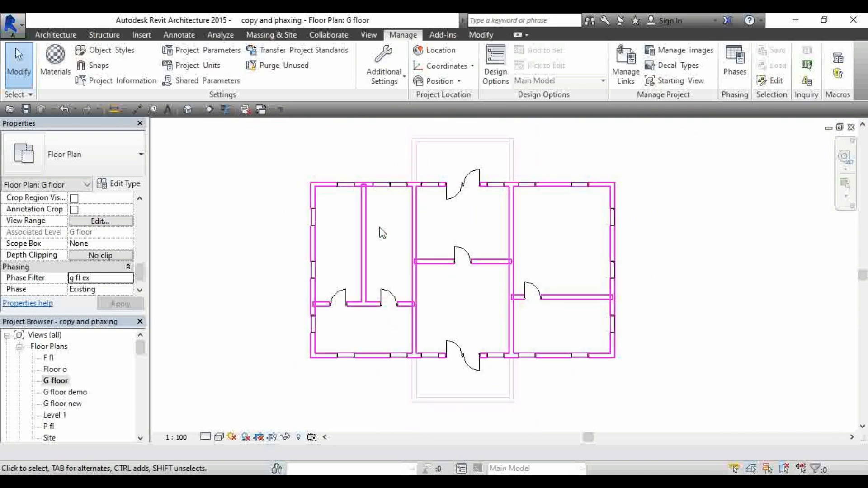
- Open the G floor new plan view and bring the whole building into sight
{"action": "double_click", "coordinate": [63, 404]}
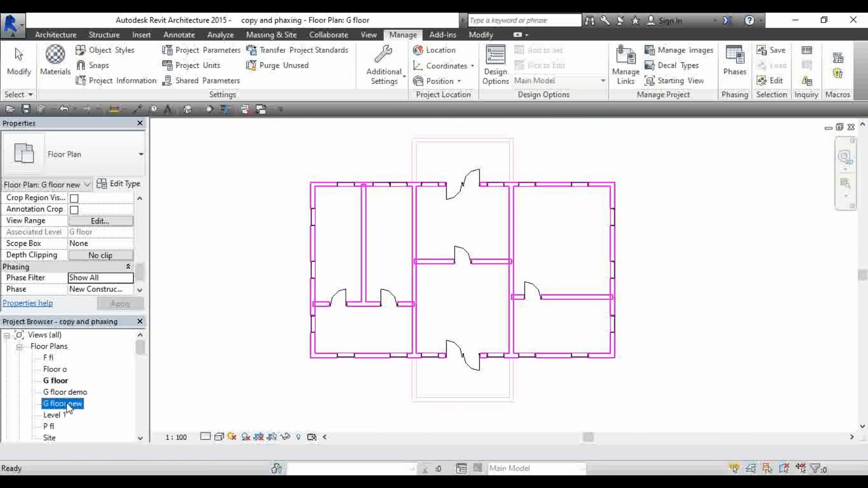
{"action": "scroll", "coordinate": [421, 195], "scroll_direction": "down", "scroll_amount": 3}
{"action": "scroll", "coordinate": [347, 193], "scroll_direction": "up", "scroll_amount": 2}
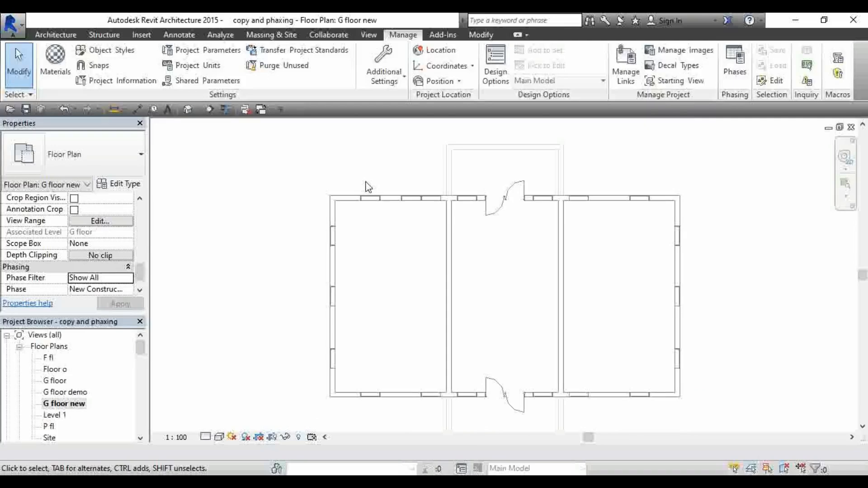
{"action": "scroll", "coordinate": [409, 196], "scroll_direction": "down", "scroll_amount": 2}
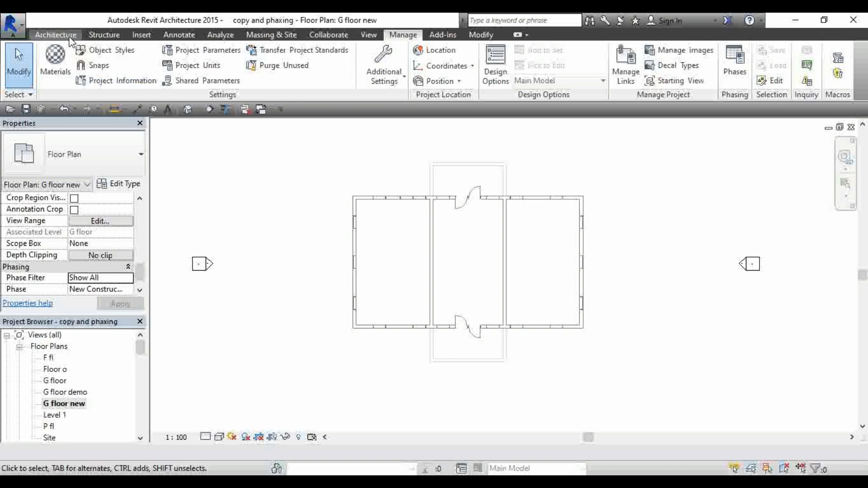
- Draw a horizontal 01 WALL 2 partition across the left-hand room, from the exterior wall to the first interior wall
{"action": "left_click", "coordinate": [55, 34]}
{"action": "left_click", "coordinate": [52, 58]}
{"action": "scroll", "coordinate": [373, 249], "scroll_direction": "up", "scroll_amount": 3}
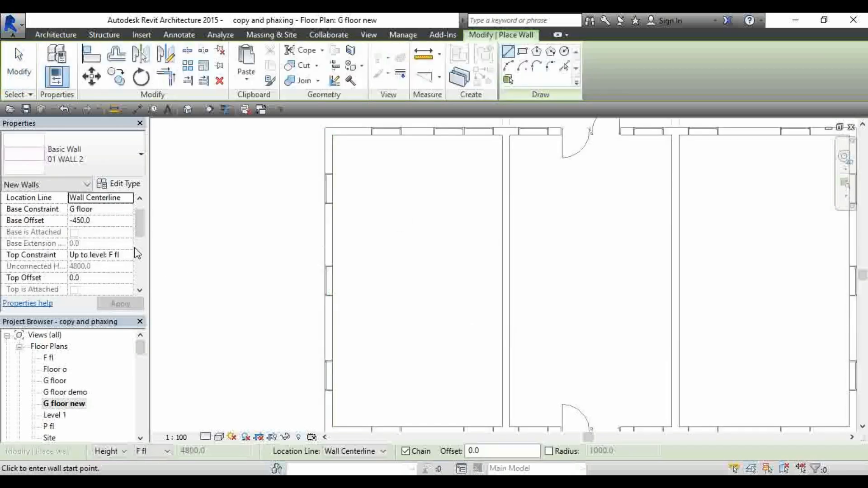
{"action": "scroll", "coordinate": [135, 248], "scroll_direction": "down", "scroll_amount": 6}
{"action": "scroll", "coordinate": [136, 243], "scroll_direction": "up", "scroll_amount": 2}
{"action": "scroll", "coordinate": [138, 248], "scroll_direction": "up", "scroll_amount": 3}
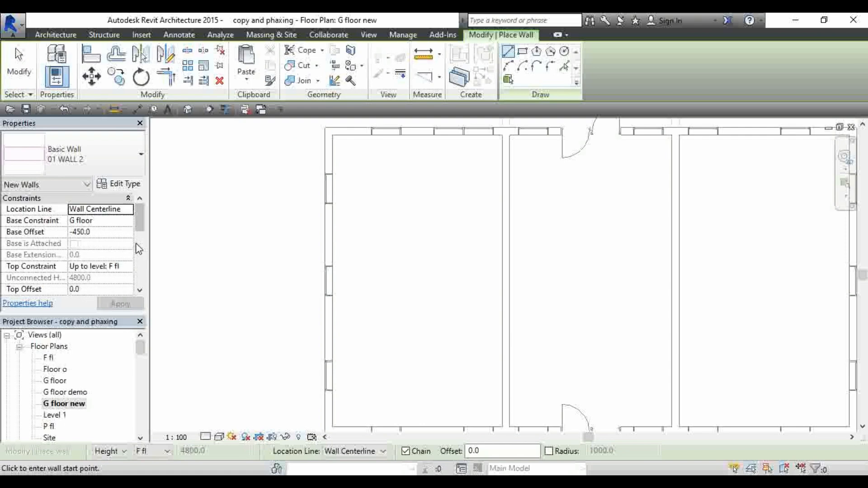
{"action": "left_click", "coordinate": [332, 281]}
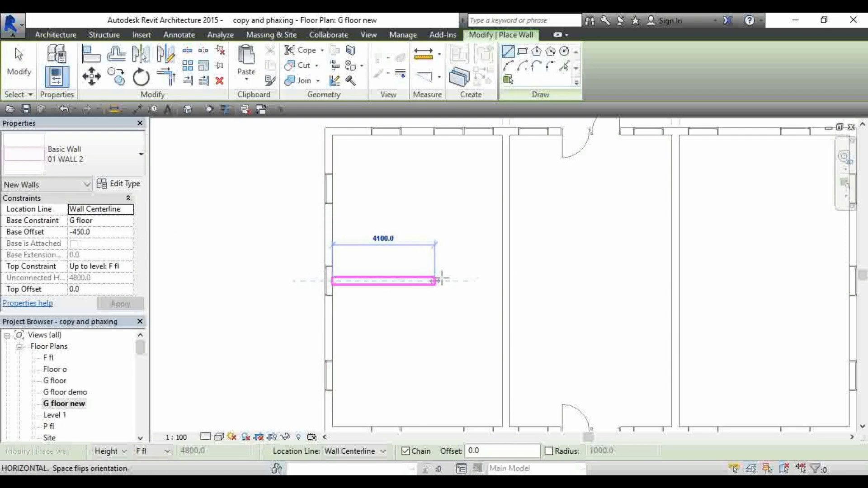
{"action": "left_click", "coordinate": [501, 281]}
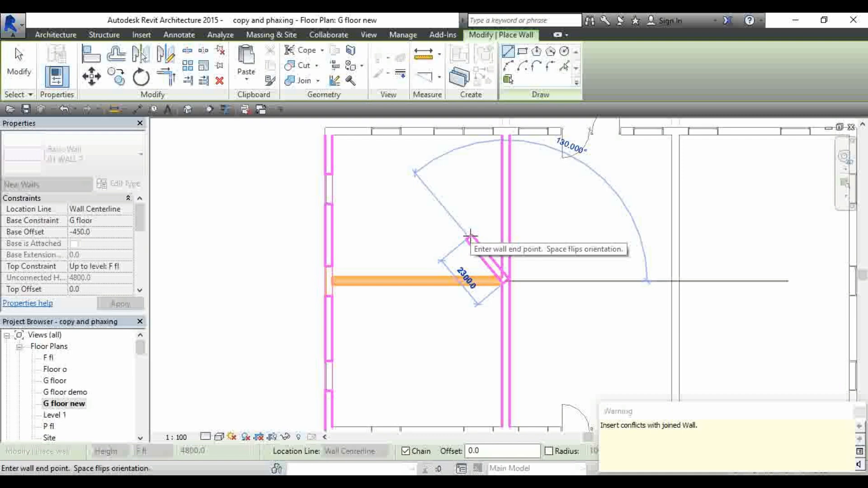
{"action": "key", "text": "Escape"}
{"action": "scroll", "coordinate": [401, 287], "scroll_direction": "down", "scroll_amount": 3}
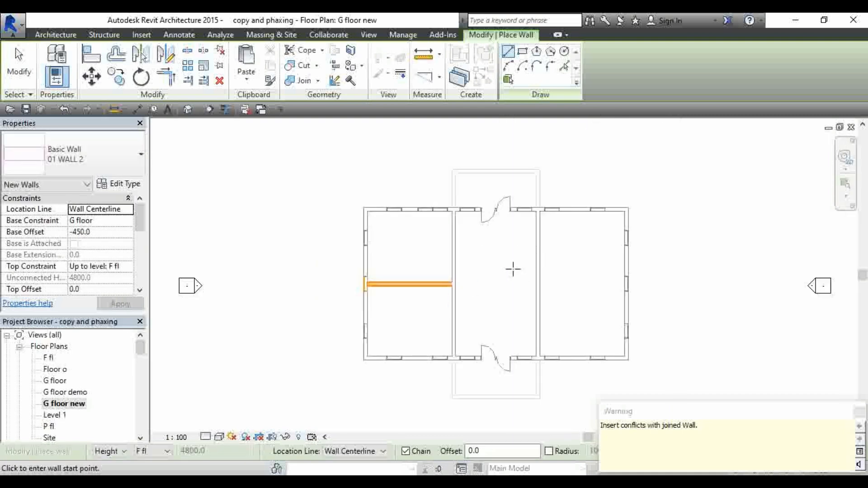
- Draw a horizontal partition across the upper part of the middle room, between its two long interior walls
{"action": "scroll", "coordinate": [513, 269], "scroll_direction": "up", "scroll_amount": 2}
{"action": "left_click", "coordinate": [424, 236]}
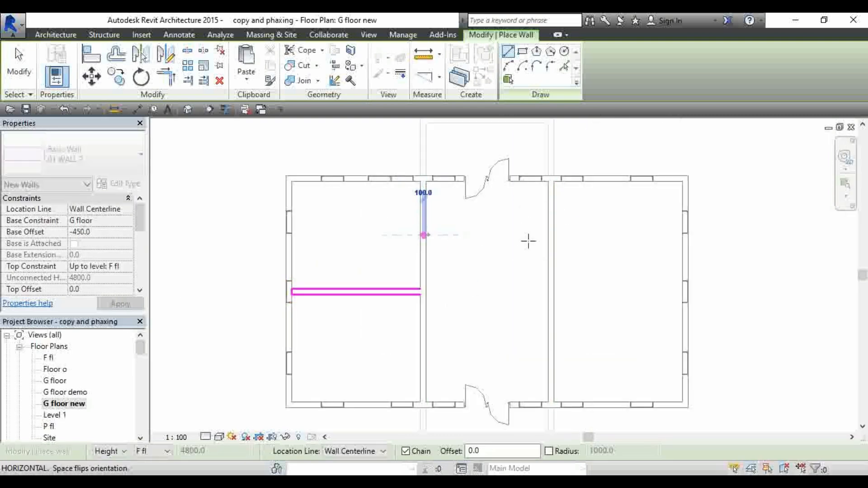
{"action": "left_click", "coordinate": [548, 237]}
{"action": "key", "text": "Escape"}
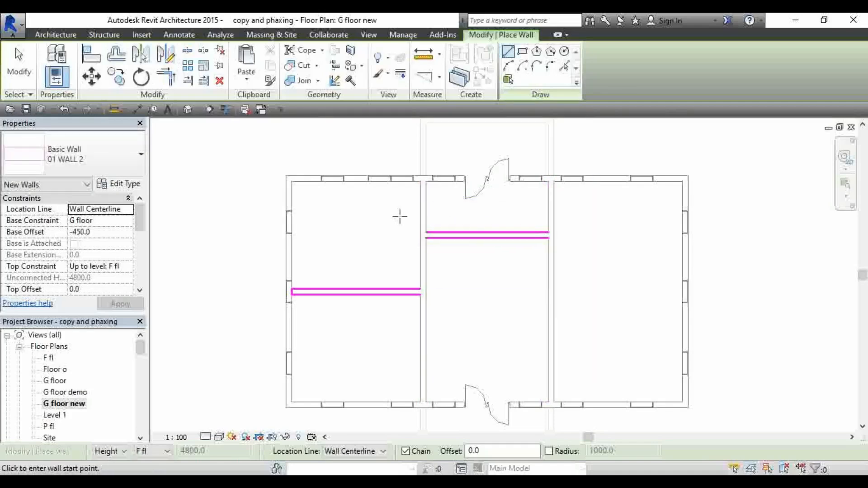
- Draw a second horizontal partition across the middle room, about 2800 mm from the lower exterior wall, and finish placing walls
{"action": "scroll", "coordinate": [398, 209], "scroll_direction": "down", "scroll_amount": 2}
{"action": "scroll", "coordinate": [438, 280], "scroll_direction": "up", "scroll_amount": 3}
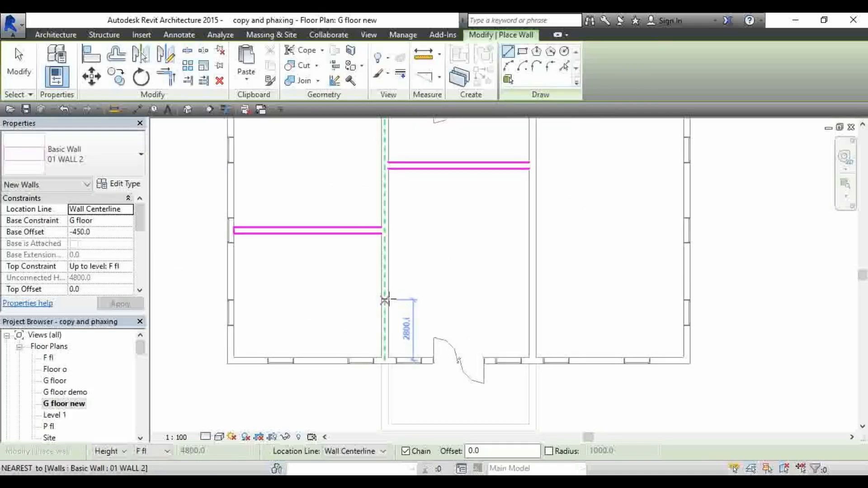
{"action": "left_click", "coordinate": [385, 299]}
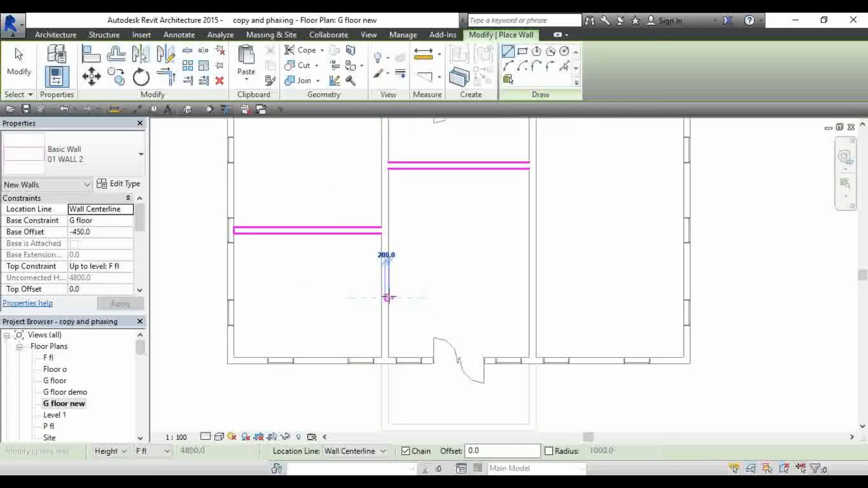
{"action": "left_click", "coordinate": [529, 299]}
{"action": "key", "text": "Escape"}
{"action": "scroll", "coordinate": [388, 194], "scroll_direction": "down", "scroll_amount": 2}
{"action": "scroll", "coordinate": [388, 211], "scroll_direction": "up", "scroll_amount": 3}
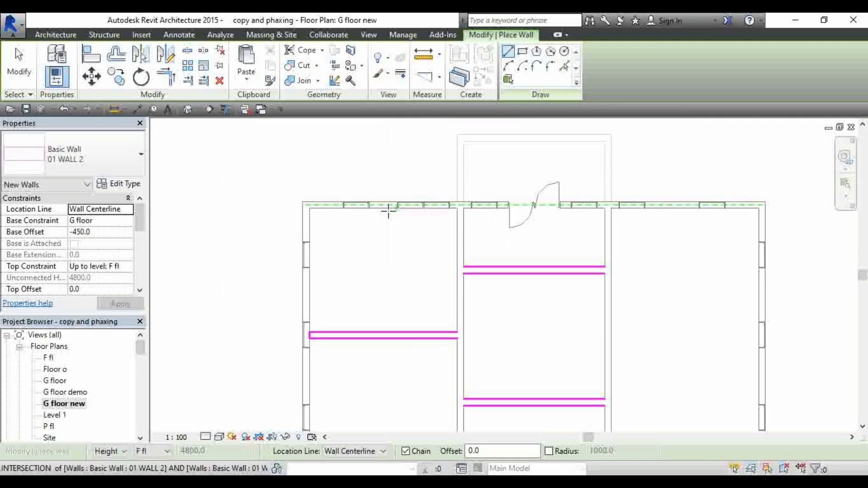
{"action": "scroll", "coordinate": [418, 204], "scroll_direction": "down", "scroll_amount": 2}
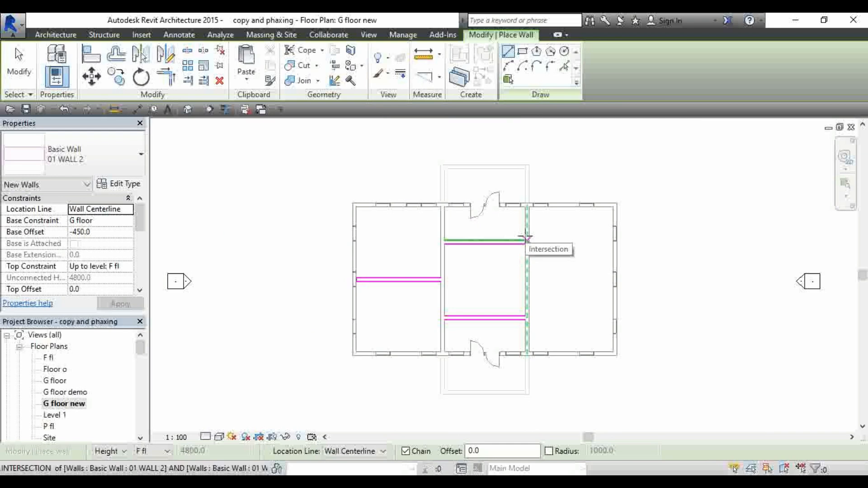
{"action": "scroll", "coordinate": [479, 229], "scroll_direction": "up", "scroll_amount": 2}
{"action": "right_click", "coordinate": [507, 227]}
{"action": "left_click", "coordinate": [527, 231]}
- Examine the three new partitions against the existing walls in the G floor new plan
{"action": "scroll", "coordinate": [420, 242], "scroll_direction": "down", "scroll_amount": 3}
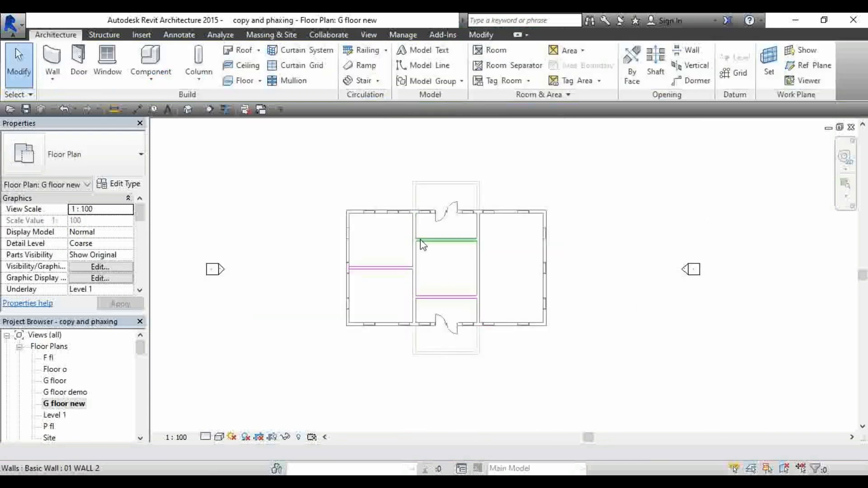
{"action": "scroll", "coordinate": [442, 229], "scroll_direction": "up", "scroll_amount": 4}
{"action": "scroll", "coordinate": [446, 242], "scroll_direction": "down", "scroll_amount": 3}
{"action": "scroll", "coordinate": [446, 245], "scroll_direction": "up", "scroll_amount": 2}
{"action": "scroll", "coordinate": [383, 245], "scroll_direction": "down", "scroll_amount": 3}
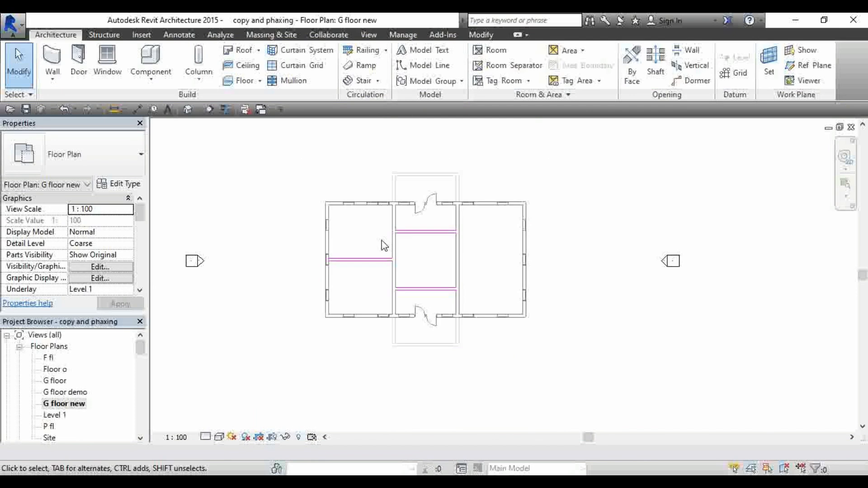
{"action": "scroll", "coordinate": [426, 263], "scroll_direction": "up", "scroll_amount": 3}
{"action": "scroll", "coordinate": [401, 316], "scroll_direction": "down", "scroll_amount": 3}
{"action": "scroll", "coordinate": [387, 332], "scroll_direction": "up", "scroll_amount": 3}
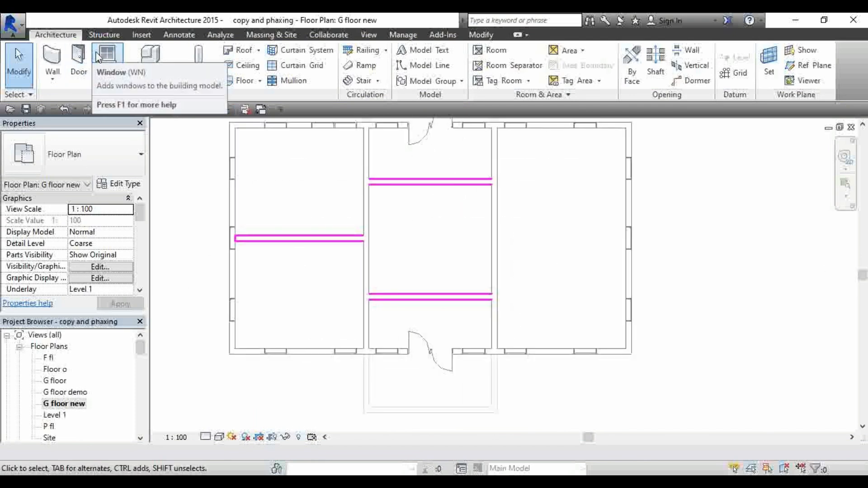
- Place an ExtSgl (10) 1200x2100mm door at the midpoint of each of the three new partitions
{"action": "left_click", "coordinate": [79, 59]}
{"action": "left_click", "coordinate": [299, 237]}
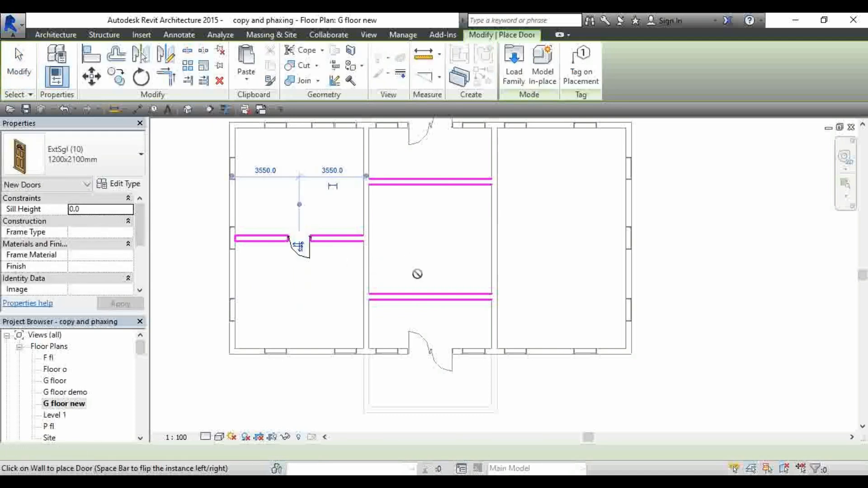
{"action": "left_click", "coordinate": [431, 181]}
{"action": "left_click", "coordinate": [431, 296]}
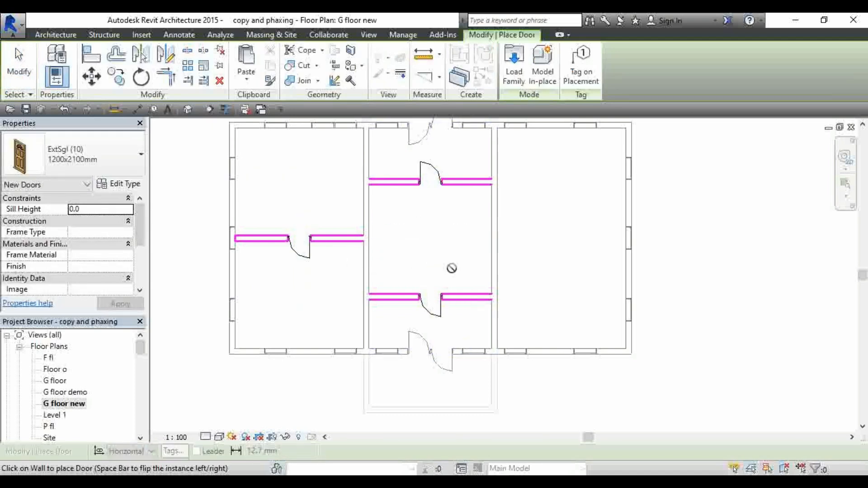
{"action": "scroll", "coordinate": [446, 317], "scroll_direction": "down", "scroll_amount": 3}
{"action": "key", "text": "Escape"}
{"action": "key", "text": "Escape"}
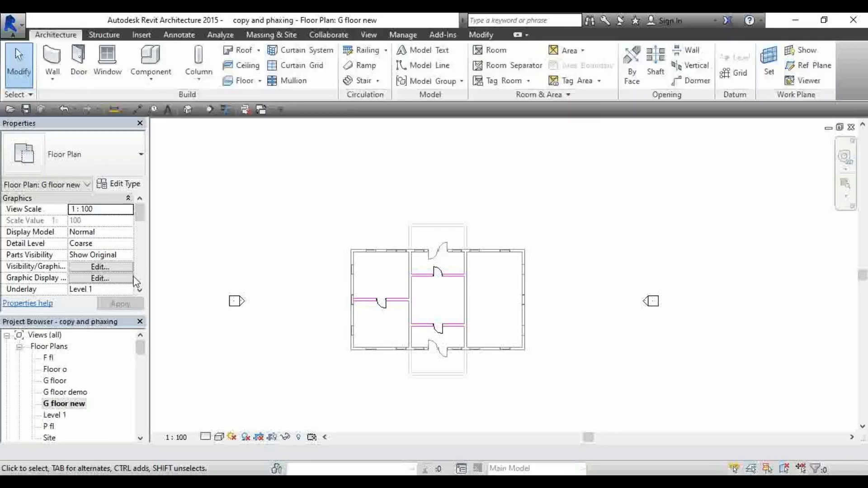
- Review the phase filter and phase properties of the G floor new view alongside its new walls and doors
{"action": "scroll", "coordinate": [140, 264], "scroll_direction": "down", "scroll_amount": 5}
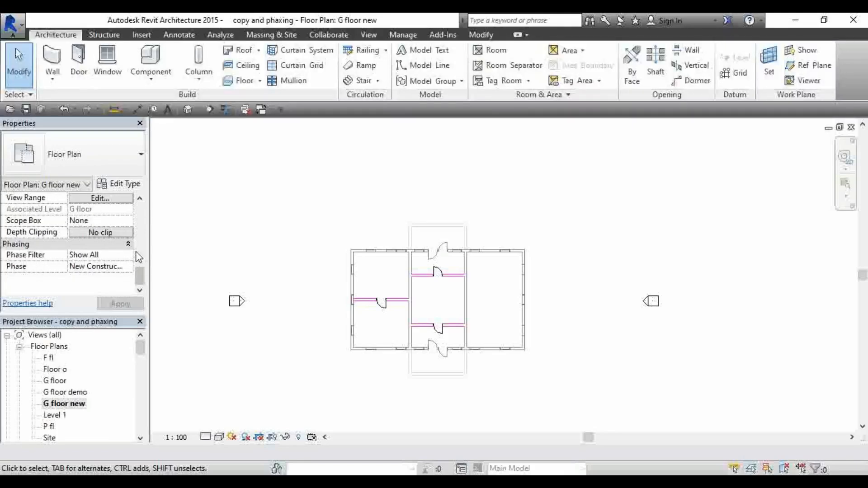
{"action": "scroll", "coordinate": [116, 266], "scroll_direction": "up", "scroll_amount": 1}
{"action": "scroll", "coordinate": [119, 267], "scroll_direction": "down", "scroll_amount": 1}
{"action": "scroll", "coordinate": [407, 280], "scroll_direction": "up", "scroll_amount": 5}
{"action": "scroll", "coordinate": [386, 248], "scroll_direction": "down", "scroll_amount": 3}
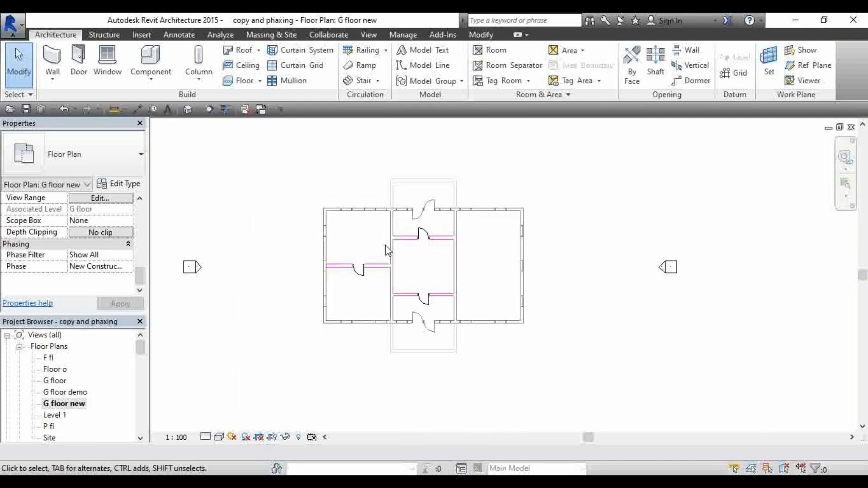
{"action": "scroll", "coordinate": [386, 249], "scroll_direction": "up", "scroll_amount": 2}
{"action": "scroll", "coordinate": [386, 244], "scroll_direction": "down", "scroll_amount": 2}
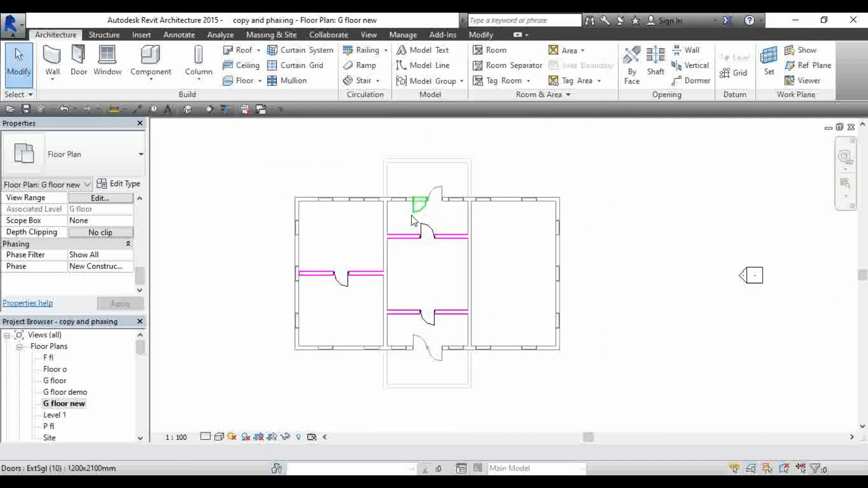
{"action": "scroll", "coordinate": [412, 212], "scroll_direction": "up", "scroll_amount": 3}
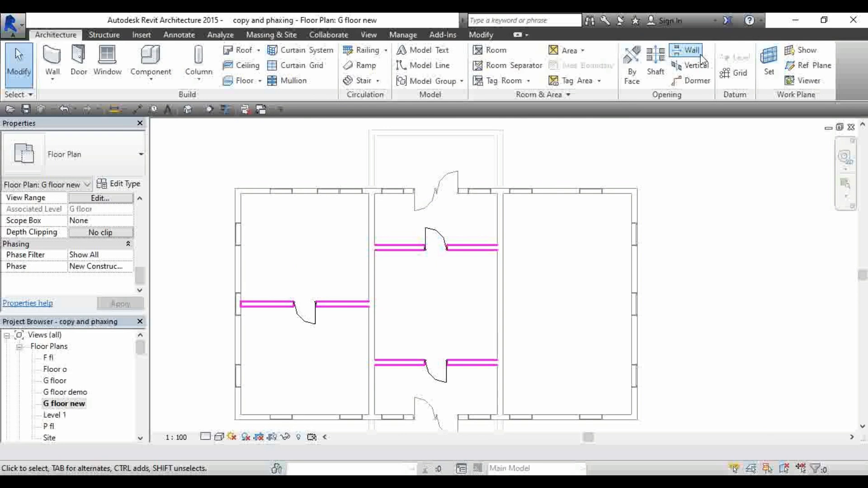
- Edit the Show New phase filter so existing elements are Overridden, keeping demolished elements Not Displayed
{"action": "left_click", "coordinate": [408, 35]}
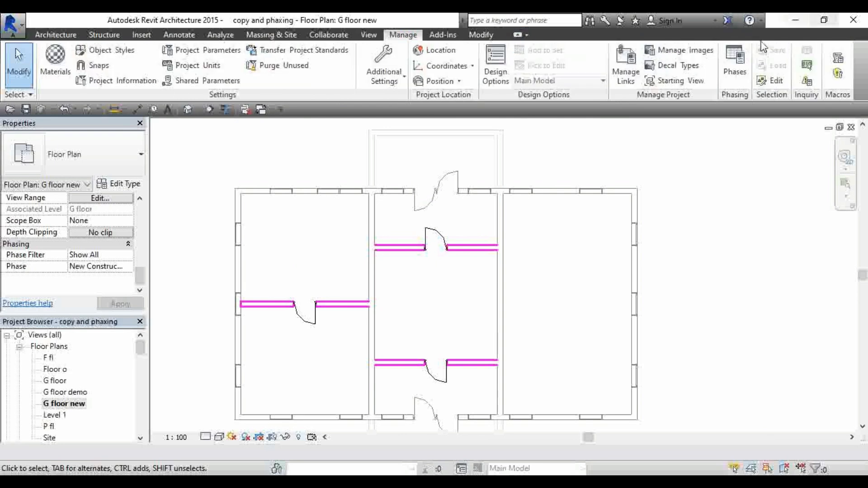
{"action": "left_click", "coordinate": [735, 63]}
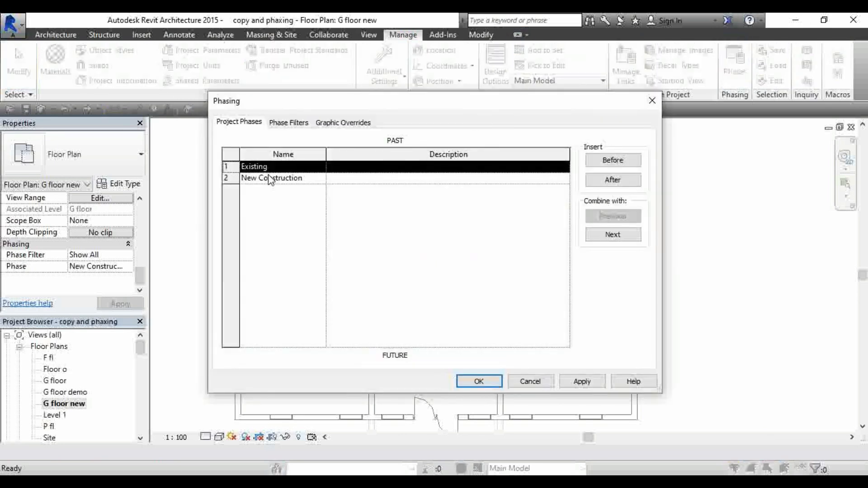
{"action": "left_click", "coordinate": [290, 124]}
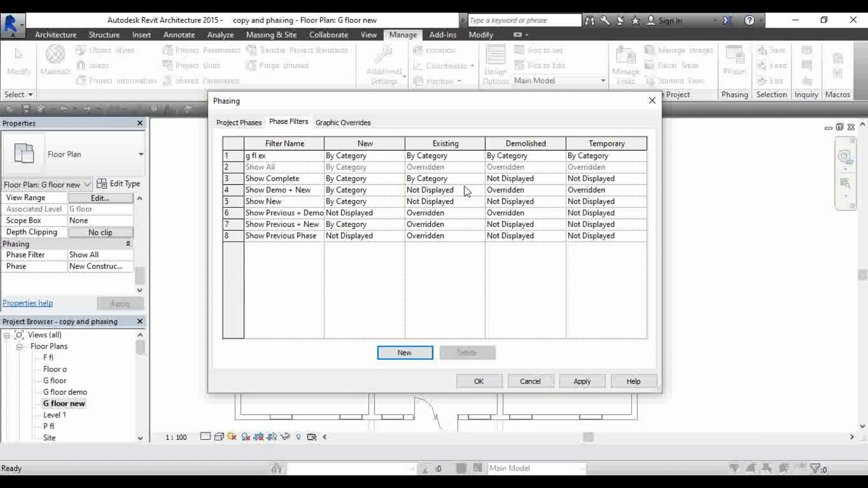
{"action": "left_click", "coordinate": [479, 202]}
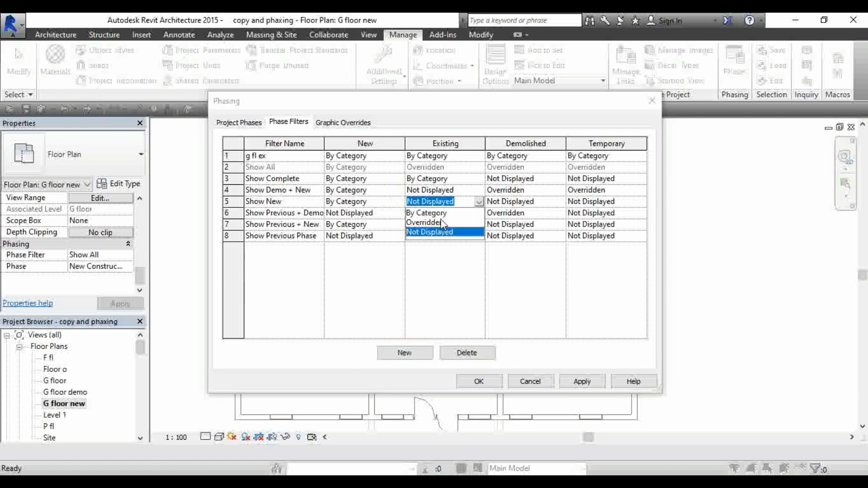
{"action": "left_click", "coordinate": [459, 222]}
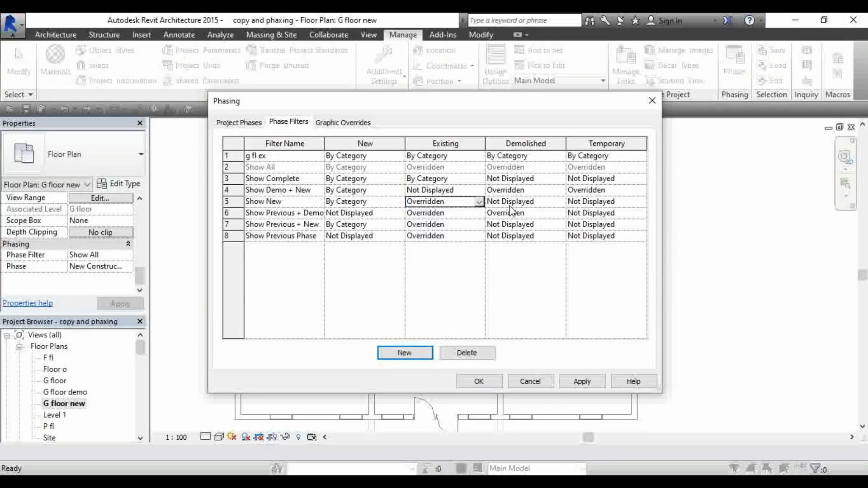
{"action": "left_click", "coordinate": [561, 202]}
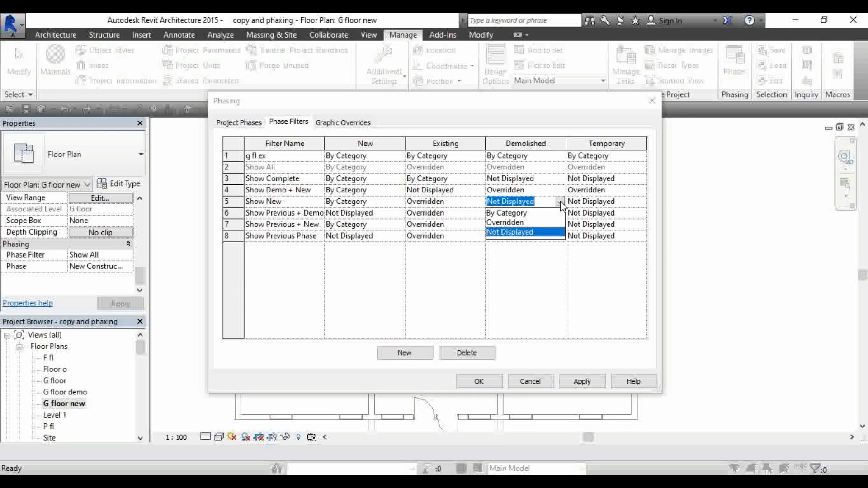
{"action": "left_click", "coordinate": [560, 203]}
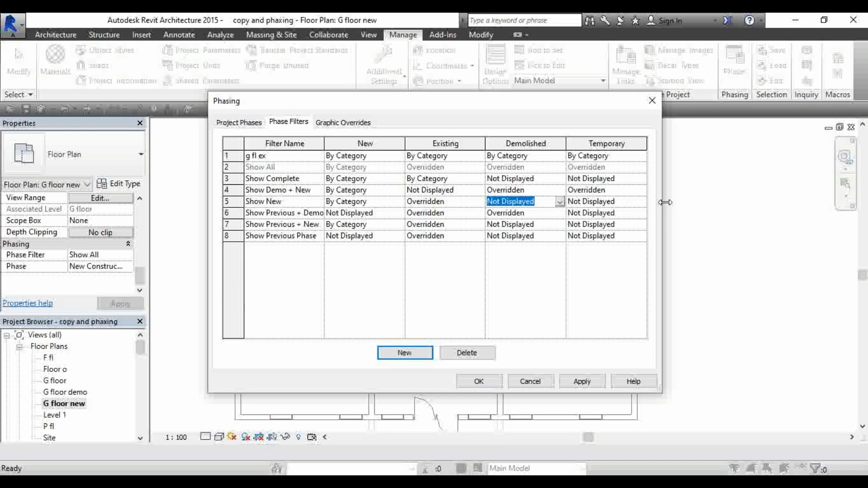
- In the phasing graphic overrides, set the New status projection lines to weight 1 with the Centre pattern
{"action": "left_click", "coordinate": [351, 127]}
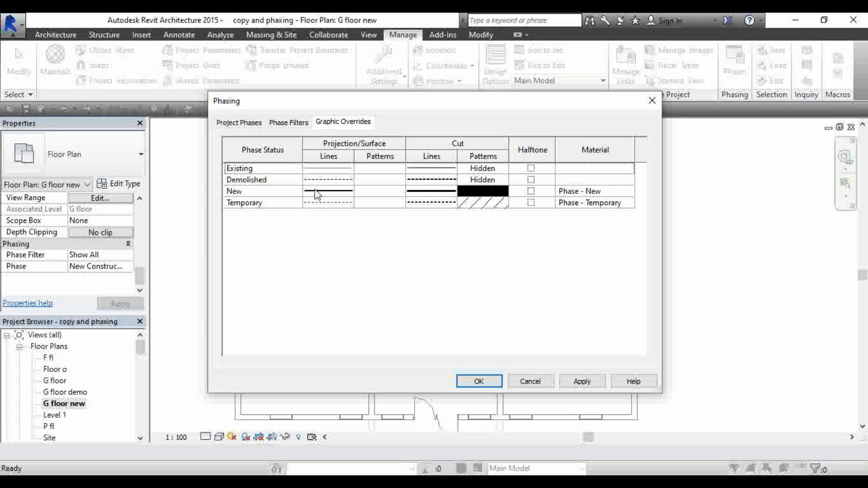
{"action": "left_click", "coordinate": [336, 196]}
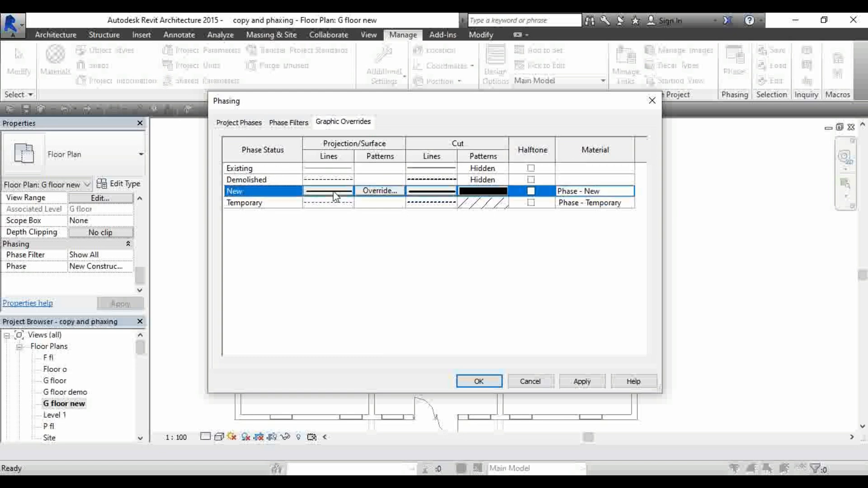
{"action": "left_click", "coordinate": [336, 195]}
{"action": "left_click", "coordinate": [336, 196]}
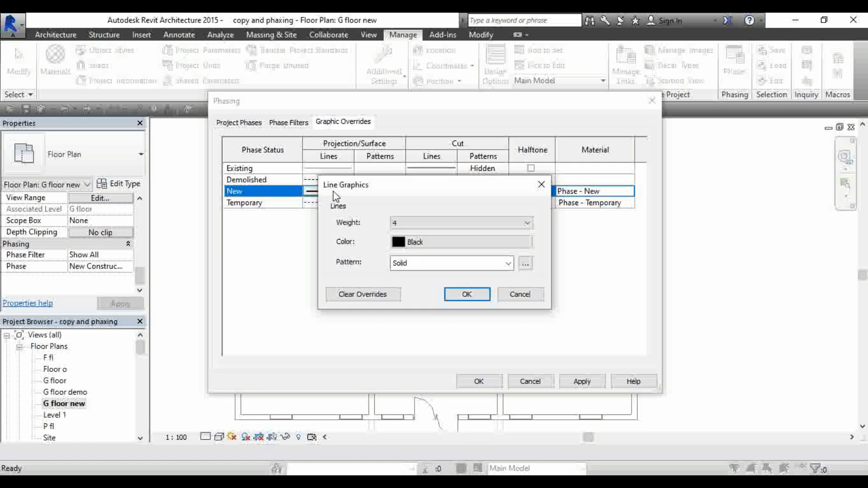
{"action": "left_click", "coordinate": [526, 224]}
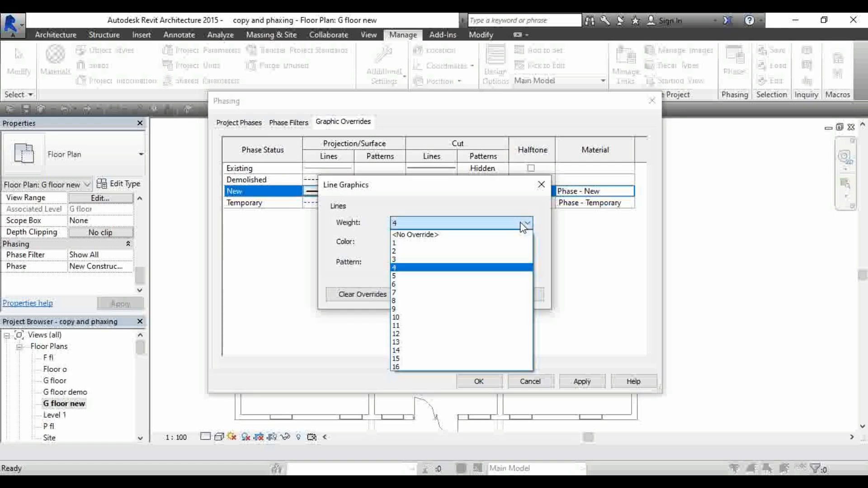
{"action": "left_click", "coordinate": [421, 244]}
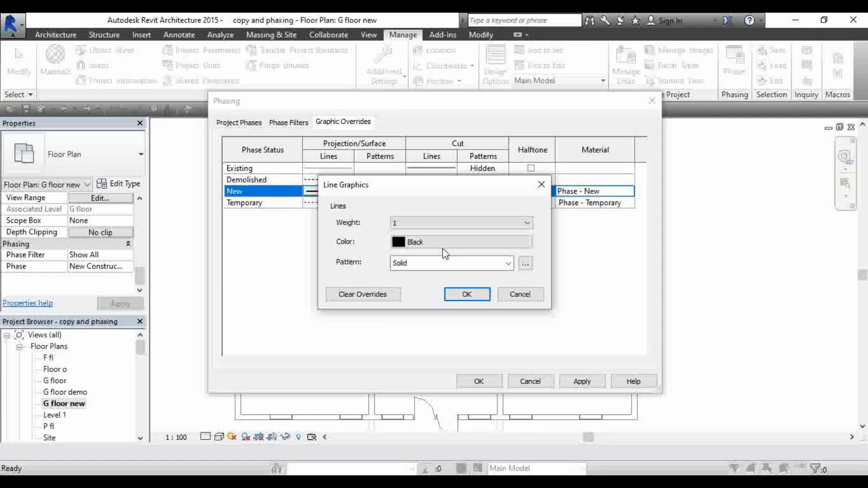
{"action": "left_click", "coordinate": [511, 261]}
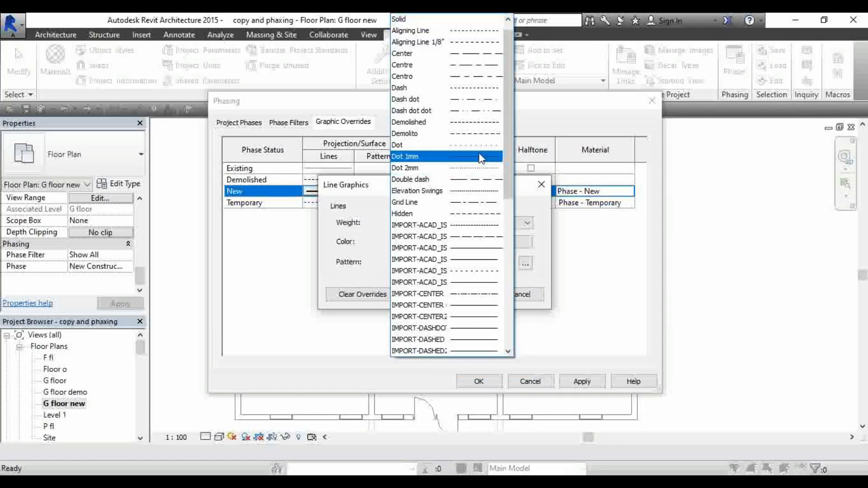
{"action": "left_click", "coordinate": [475, 67]}
{"action": "left_click", "coordinate": [473, 295]}
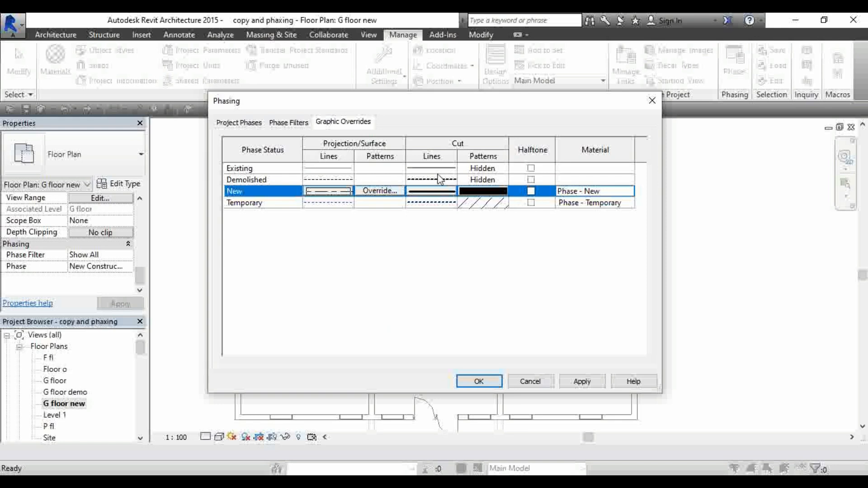
- Set the New status cut lines to weight 1 with the Center pattern
{"action": "left_click", "coordinate": [440, 192]}
{"action": "left_click", "coordinate": [439, 190]}
{"action": "left_click", "coordinate": [447, 222]}
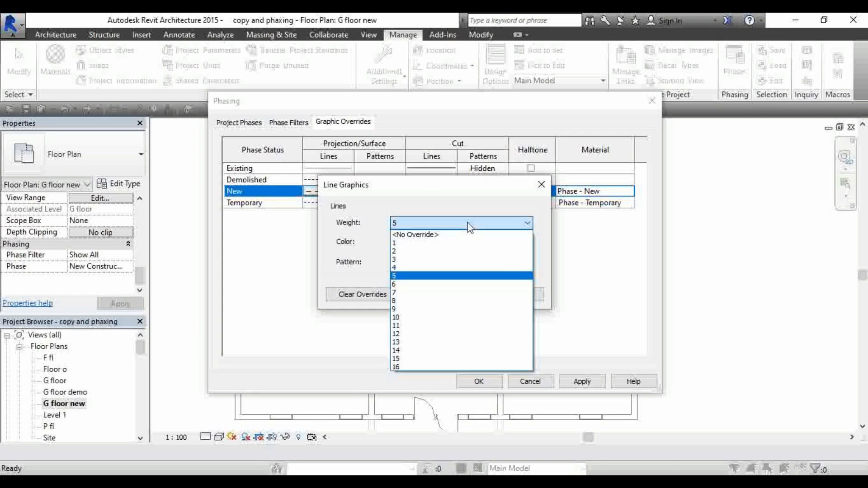
{"action": "left_click", "coordinate": [427, 243]}
{"action": "left_click", "coordinate": [508, 264]}
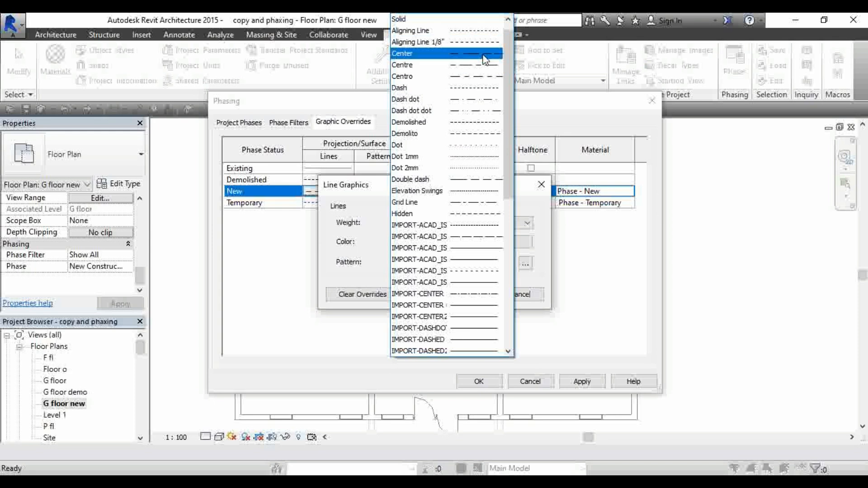
{"action": "left_click", "coordinate": [486, 60]}
{"action": "left_click", "coordinate": [475, 295]}
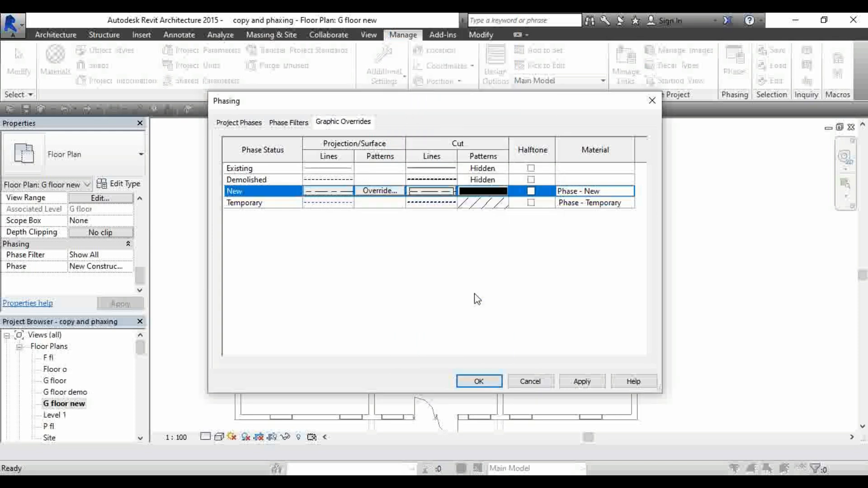
- Enable halftone for the New phase status and apply the phasing settings
{"action": "left_click", "coordinate": [532, 191]}
{"action": "left_click", "coordinate": [583, 382]}
{"action": "left_click", "coordinate": [491, 382]}
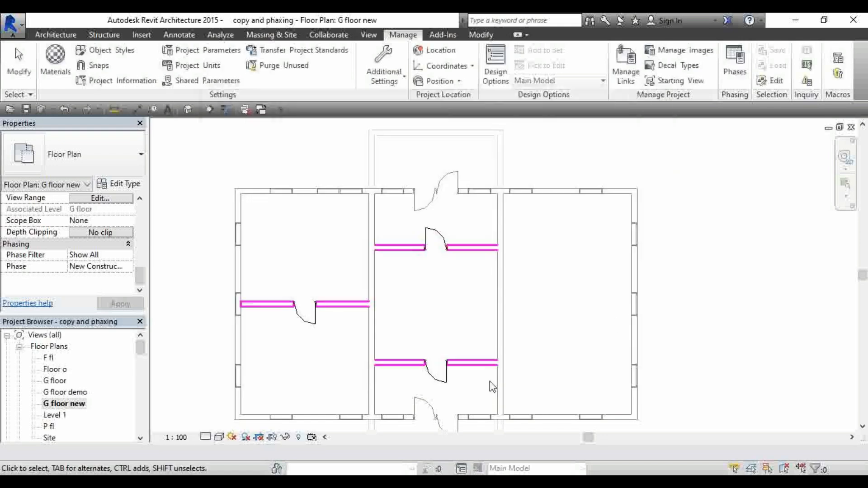
- Set the G floor new view's phase filter to Show New and inspect the existing and new walls
{"action": "scroll", "coordinate": [562, 298], "scroll_direction": "down", "scroll_amount": 2}
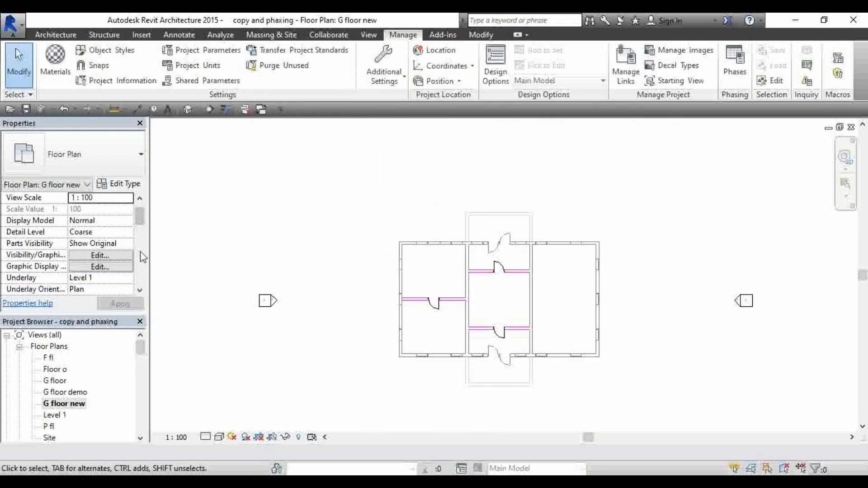
{"action": "scroll", "coordinate": [142, 244], "scroll_direction": "down", "scroll_amount": 8}
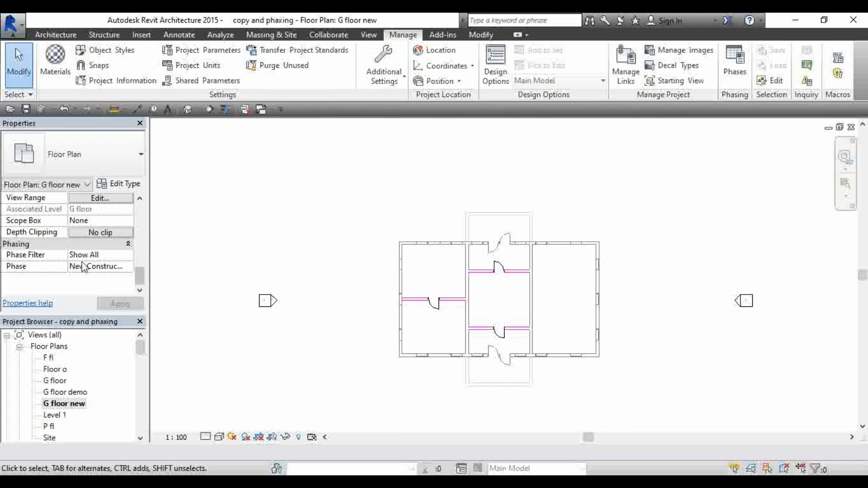
{"action": "left_click", "coordinate": [129, 256]}
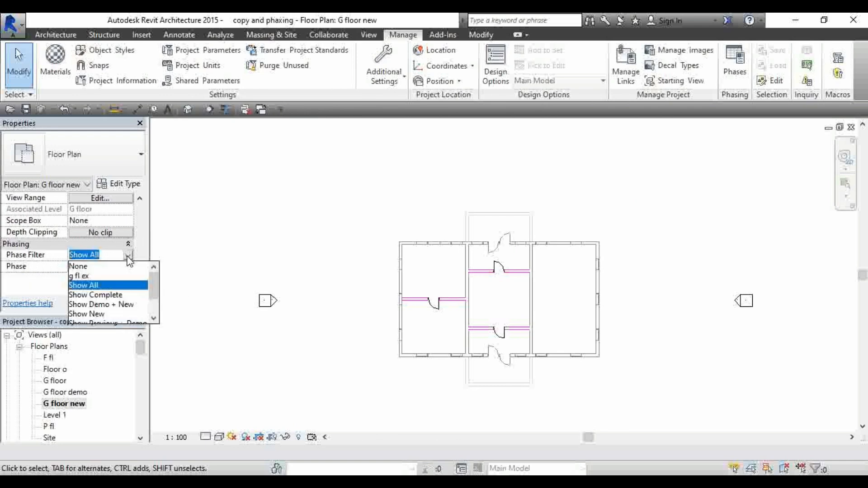
{"action": "left_click", "coordinate": [108, 314]}
{"action": "scroll", "coordinate": [468, 231], "scroll_direction": "up", "scroll_amount": 3}
{"action": "scroll", "coordinate": [460, 253], "scroll_direction": "up", "scroll_amount": 5}
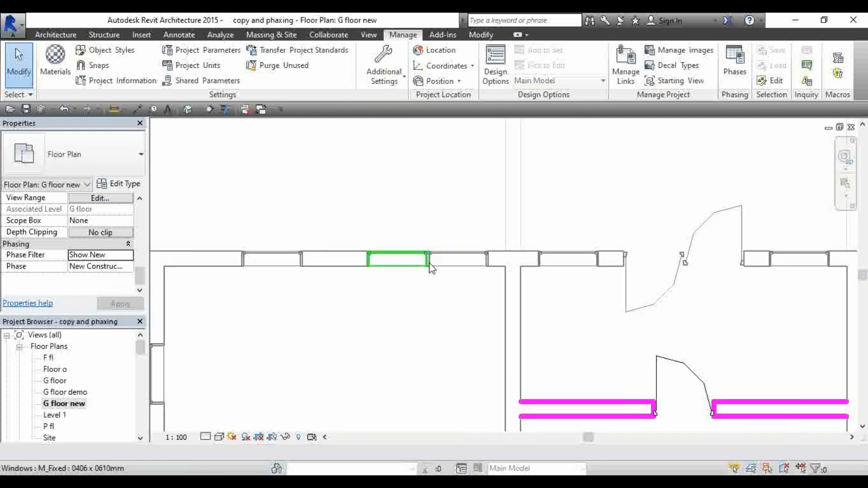
{"action": "scroll", "coordinate": [343, 167], "scroll_direction": "down", "scroll_amount": 3}
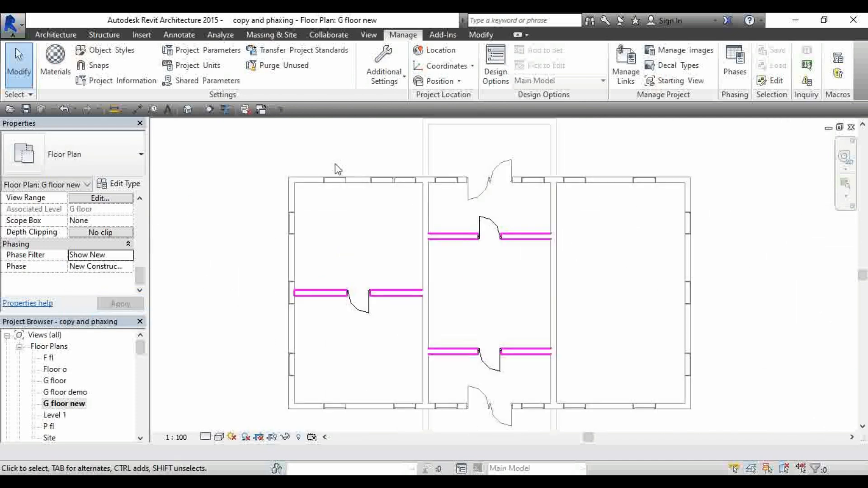
{"action": "scroll", "coordinate": [448, 304], "scroll_direction": "up", "scroll_amount": 5}
{"action": "scroll", "coordinate": [425, 303], "scroll_direction": "down", "scroll_amount": 5}
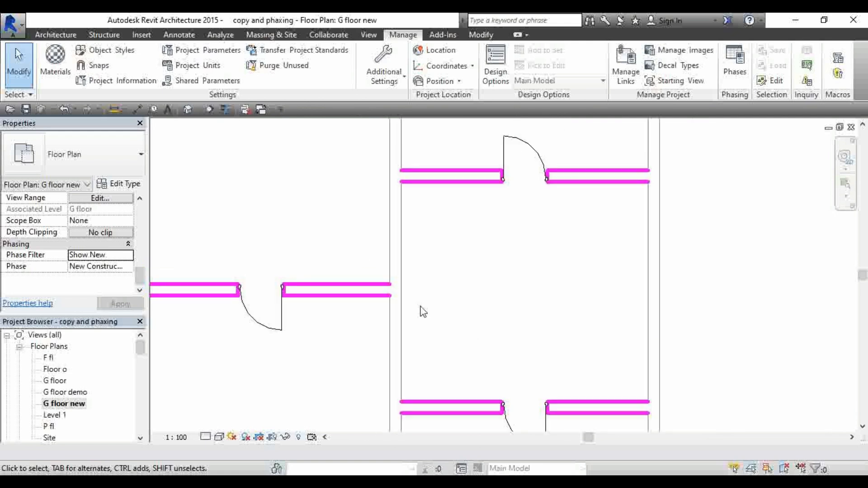
{"action": "left_click", "coordinate": [129, 255]}
{"action": "scroll", "coordinate": [136, 296], "scroll_direction": "down", "scroll_amount": 1}
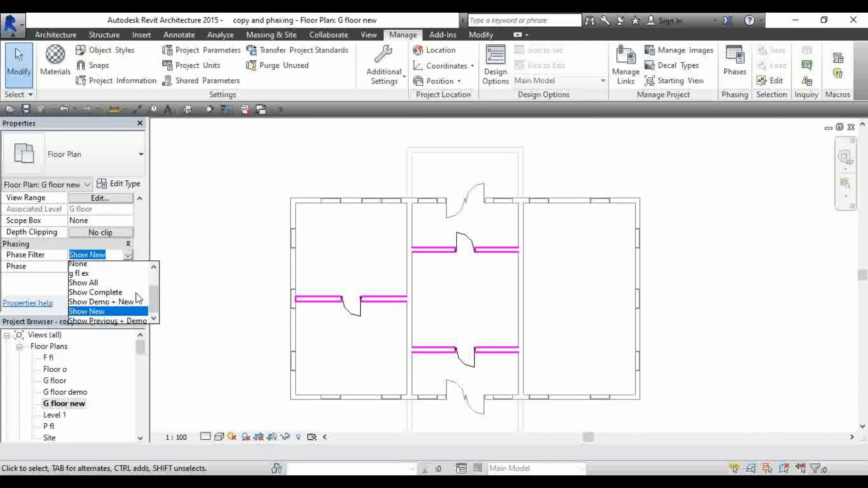
{"action": "left_click", "coordinate": [129, 286]}
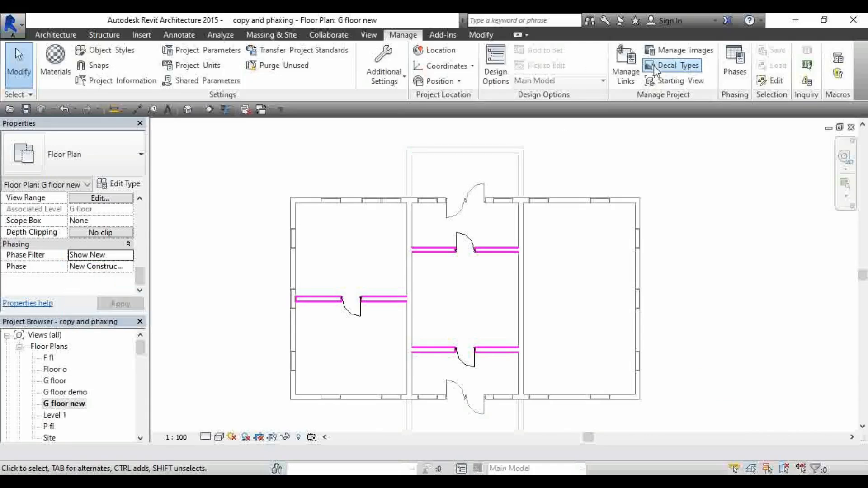
- Open the phasing graphic overrides again and check the line graphics of the New status projection lines
{"action": "left_click", "coordinate": [737, 62]}
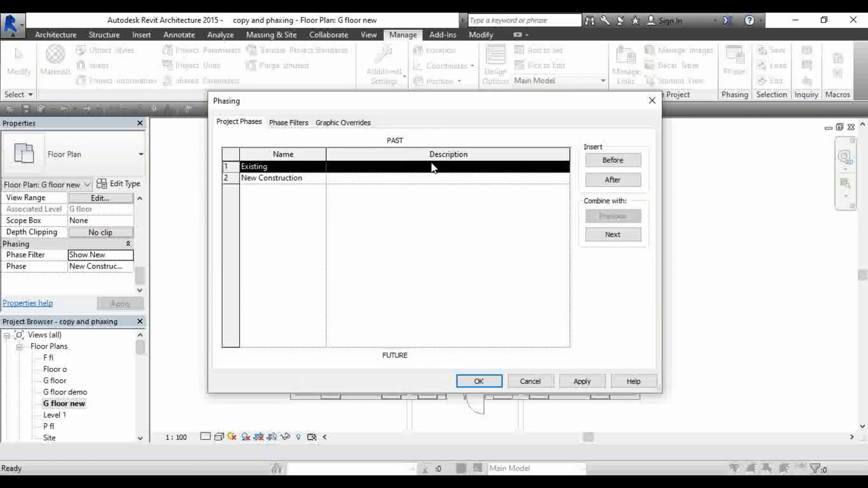
{"action": "left_click", "coordinate": [336, 126]}
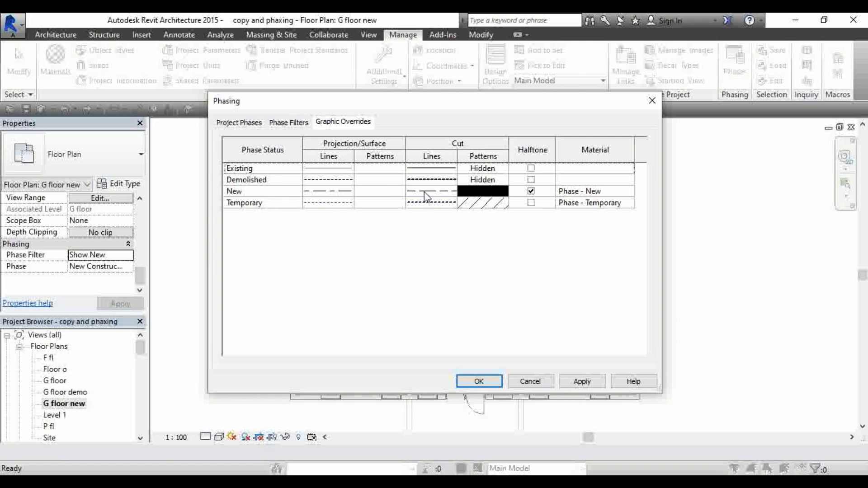
{"action": "left_click", "coordinate": [342, 193]}
{"action": "left_click", "coordinate": [349, 196]}
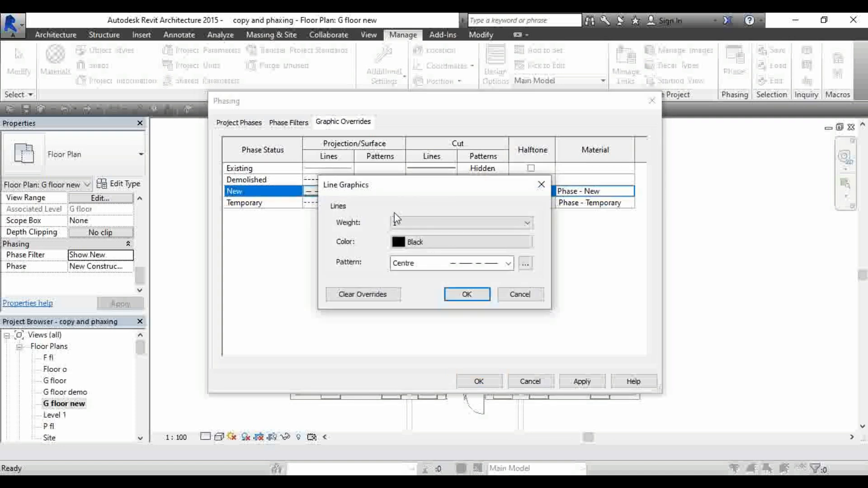
{"action": "left_click", "coordinate": [540, 185]}
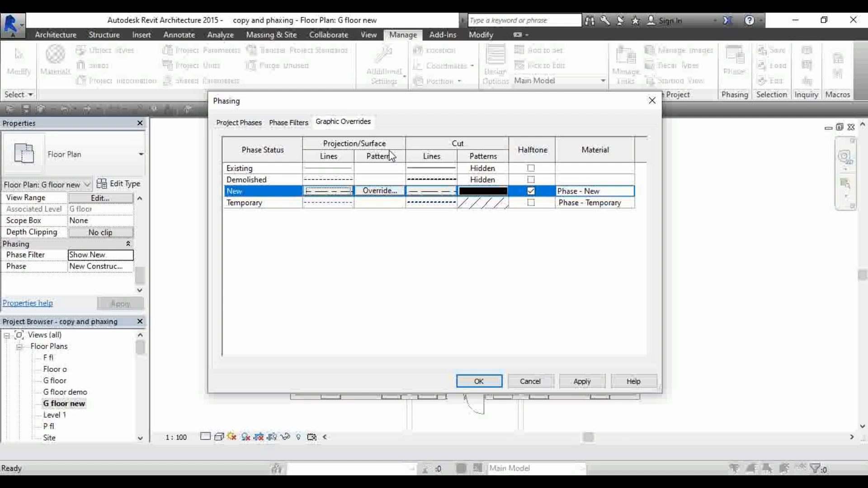
- Set the projection line pattern of the Existing phase status to Aligning Line 1/8"
{"action": "left_click", "coordinate": [314, 169]}
{"action": "left_click", "coordinate": [315, 171]}
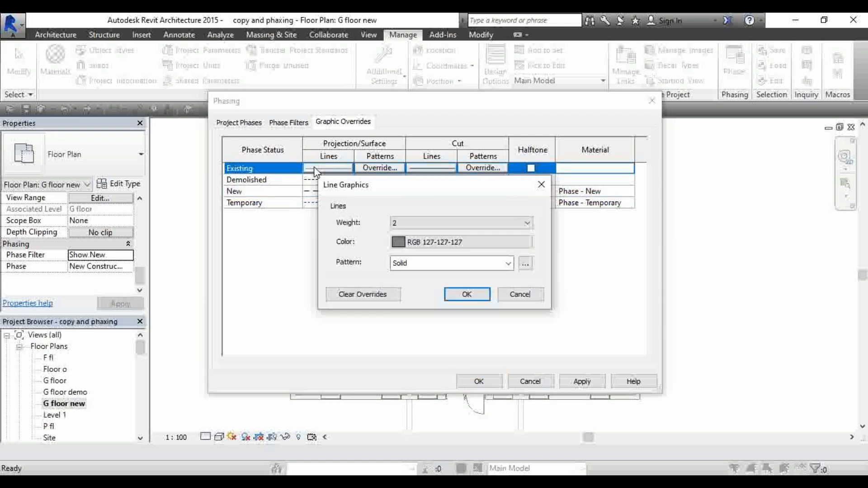
{"action": "left_click", "coordinate": [411, 227]}
{"action": "left_click", "coordinate": [411, 228]}
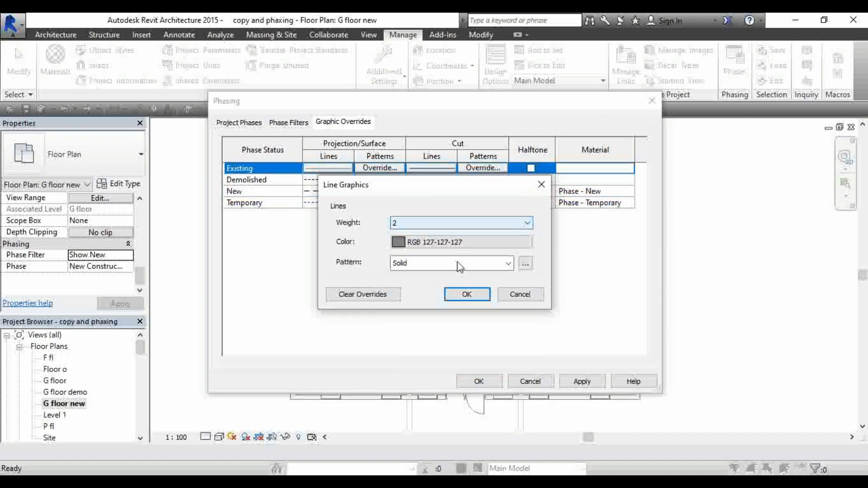
{"action": "left_click", "coordinate": [508, 263]}
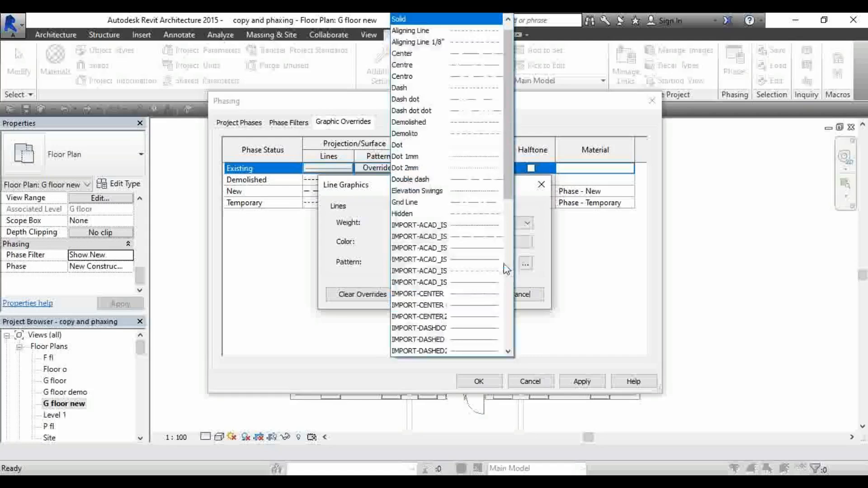
{"action": "left_click", "coordinate": [479, 41]}
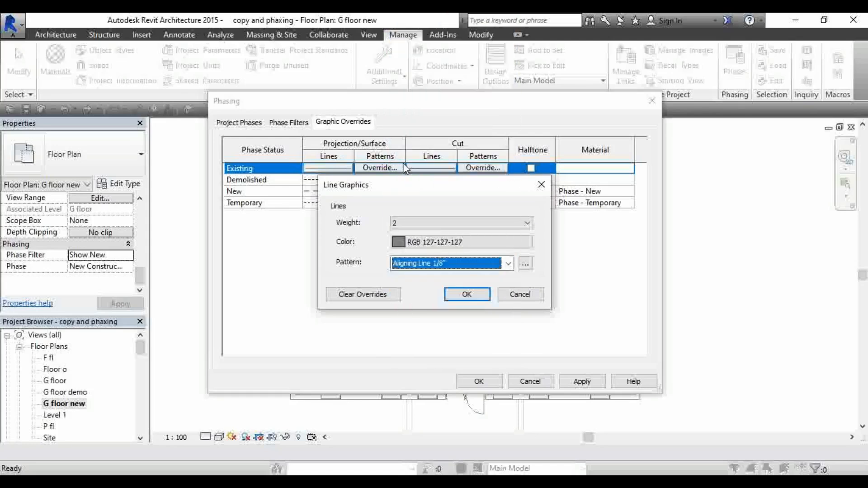
{"action": "left_click", "coordinate": [460, 293]}
- Set the cut lines of the Existing phase status to weight 3 with the Aligning Line 1/8" pattern
{"action": "left_click", "coordinate": [443, 170]}
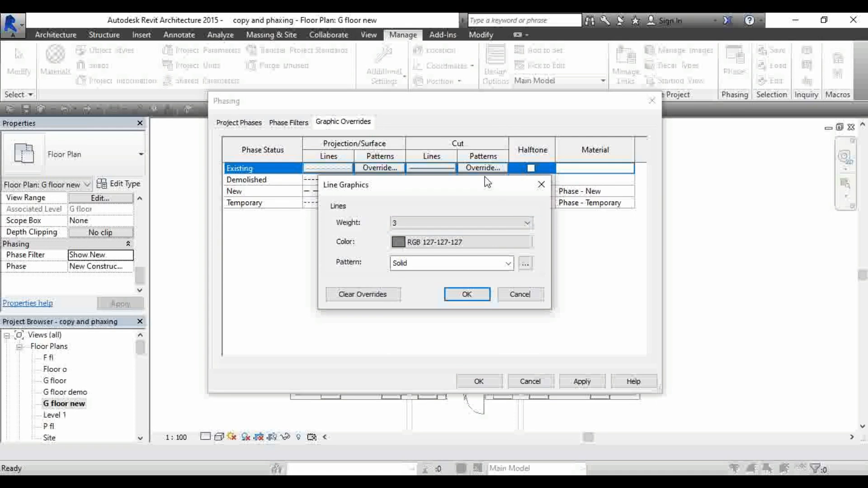
{"action": "left_click", "coordinate": [456, 223]}
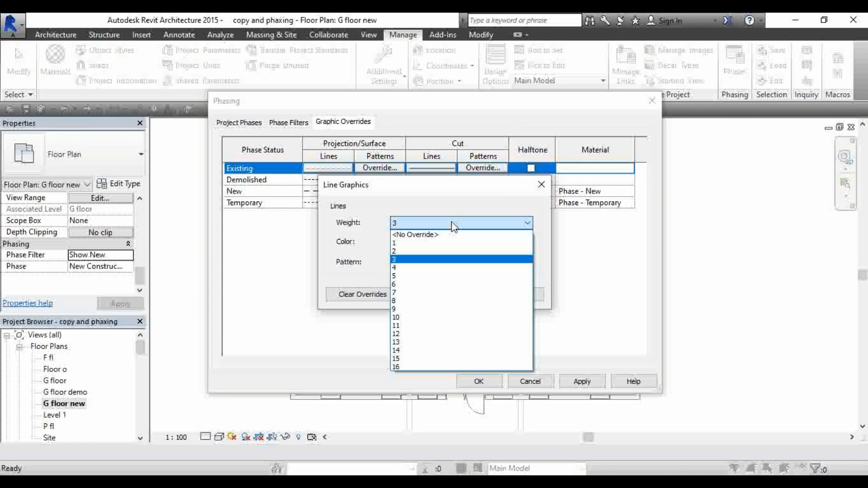
{"action": "left_click", "coordinate": [441, 259]}
{"action": "left_click", "coordinate": [503, 263]}
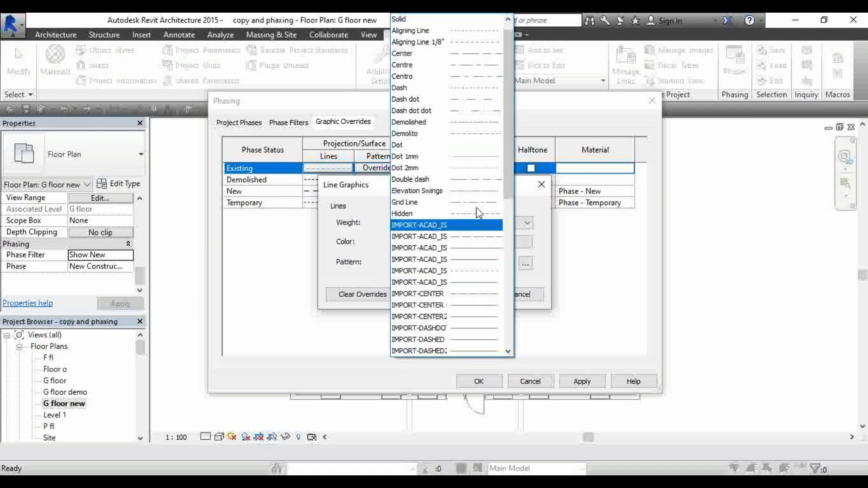
{"action": "left_click", "coordinate": [485, 43]}
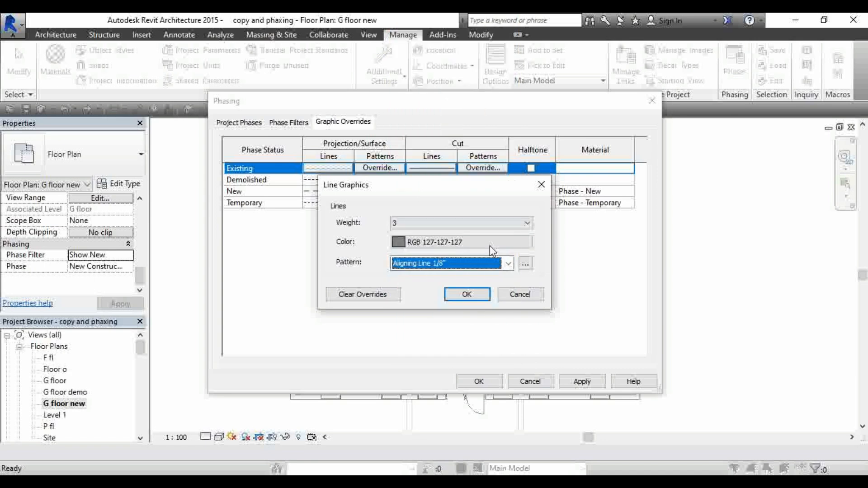
{"action": "left_click", "coordinate": [470, 294]}
- Enable halftone for the Existing phase status, apply the graphic overrides and close the phasing settings
{"action": "left_click", "coordinate": [537, 171]}
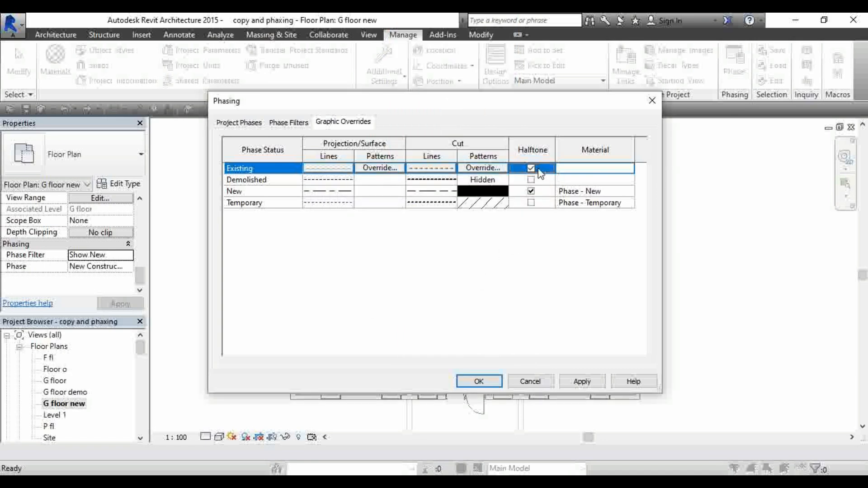
{"action": "left_click", "coordinate": [588, 382]}
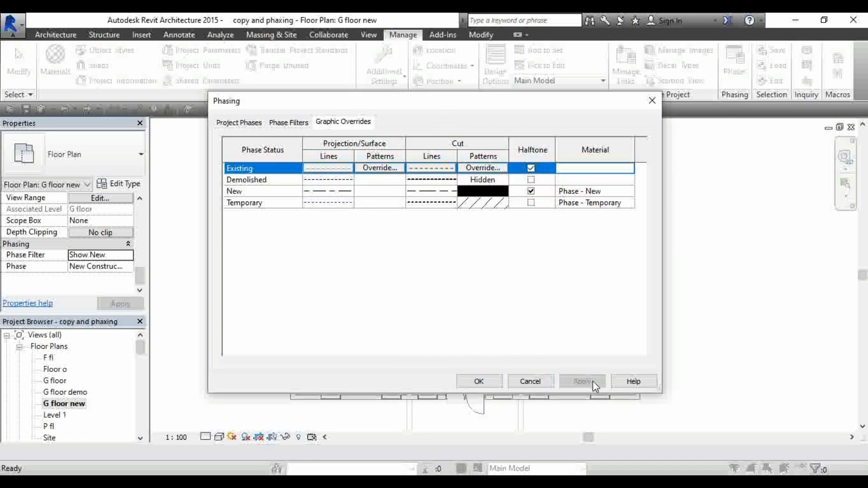
{"action": "left_click", "coordinate": [480, 382]}
- Examine how the existing and new walls and doors are displayed in the G floor new plan
{"action": "scroll", "coordinate": [376, 217], "scroll_direction": "up", "scroll_amount": 4}
{"action": "scroll", "coordinate": [434, 178], "scroll_direction": "down", "scroll_amount": 4}
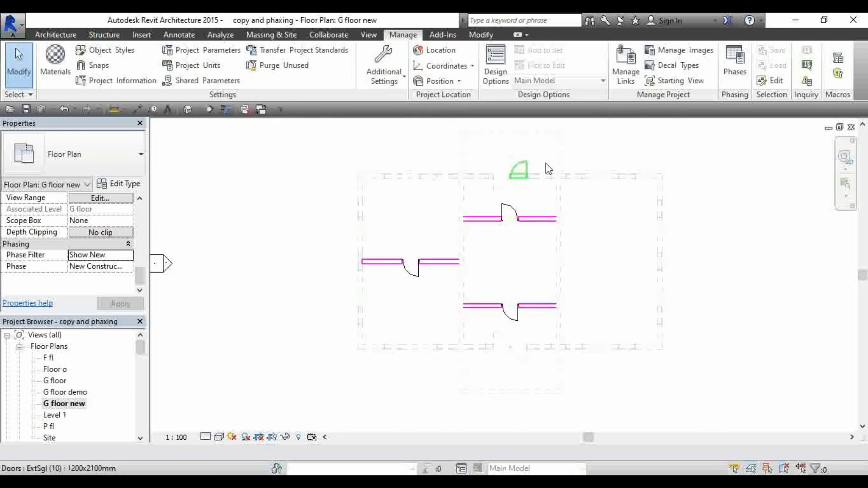
{"action": "scroll", "coordinate": [458, 156], "scroll_direction": "up", "scroll_amount": 2}
{"action": "scroll", "coordinate": [384, 193], "scroll_direction": "down", "scroll_amount": 3}
{"action": "scroll", "coordinate": [427, 213], "scroll_direction": "down", "scroll_amount": 3}
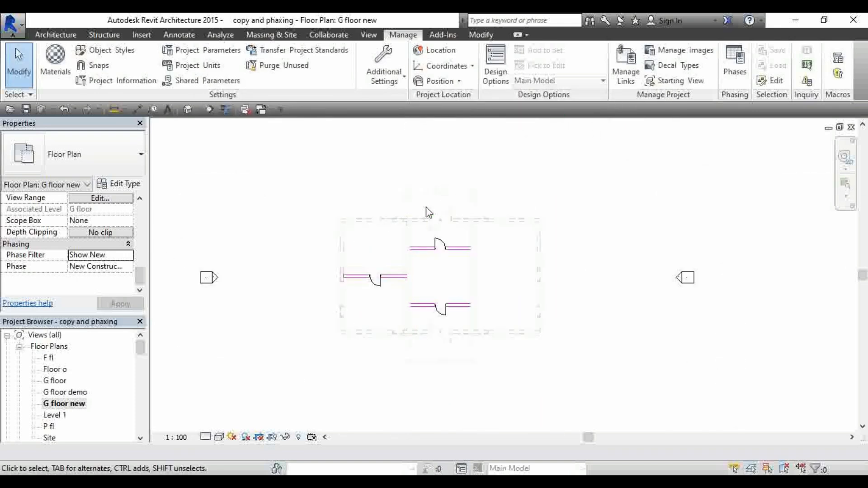
{"action": "scroll", "coordinate": [432, 190], "scroll_direction": "up", "scroll_amount": 4}
{"action": "scroll", "coordinate": [330, 202], "scroll_direction": "down", "scroll_amount": 3}
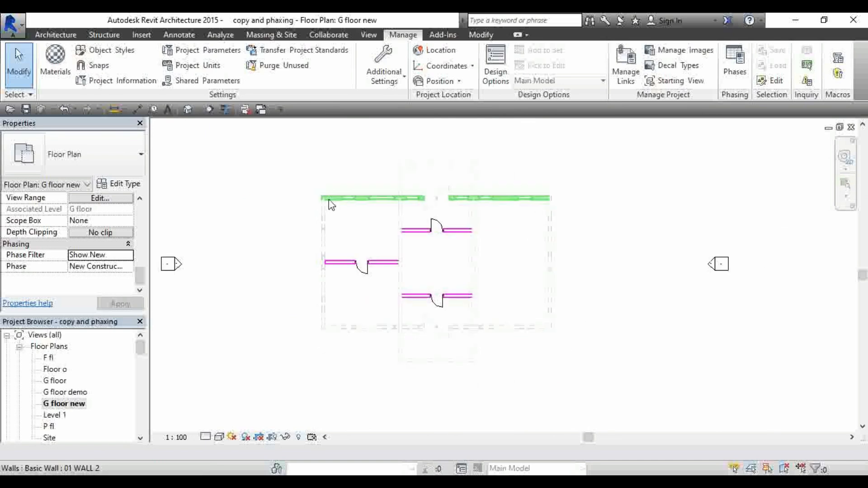
{"action": "scroll", "coordinate": [404, 230], "scroll_direction": "up", "scroll_amount": 3}
{"action": "scroll", "coordinate": [358, 184], "scroll_direction": "up", "scroll_amount": 1}
{"action": "scroll", "coordinate": [374, 229], "scroll_direction": "down", "scroll_amount": 3}
{"action": "scroll", "coordinate": [376, 202], "scroll_direction": "up", "scroll_amount": 3}
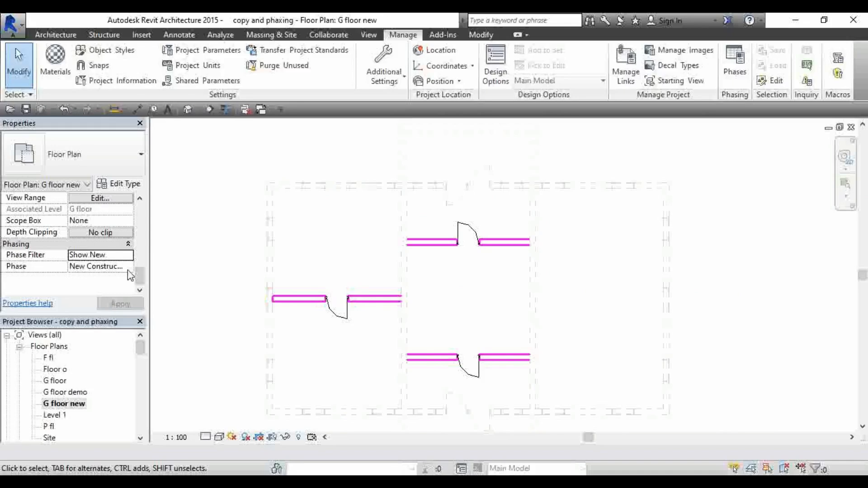
- Set the G floor new view's phase filter to Show All and inspect the plan
{"action": "left_click", "coordinate": [129, 256]}
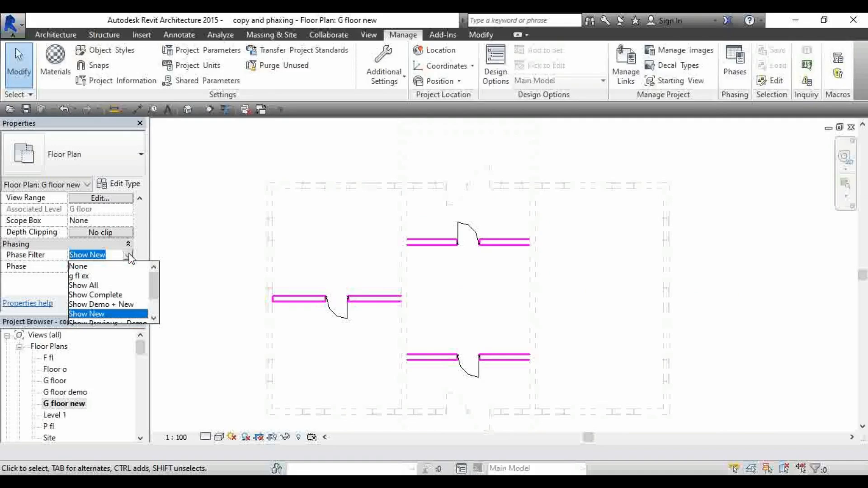
{"action": "left_click", "coordinate": [110, 285]}
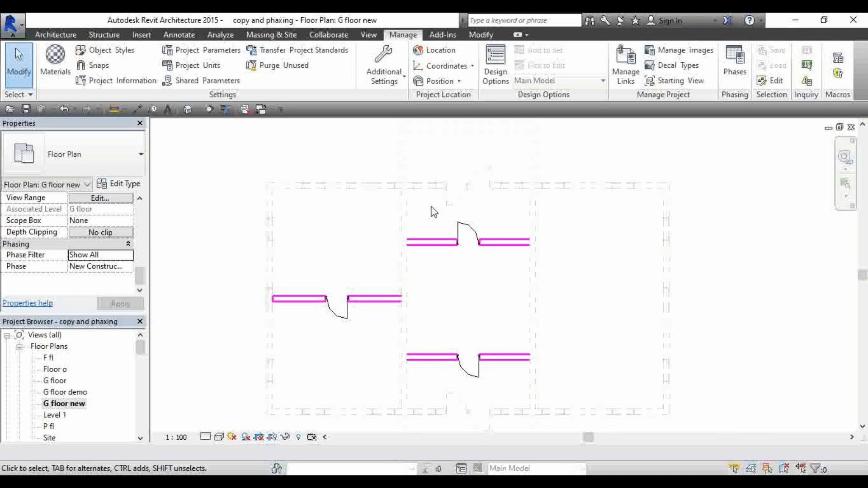
{"action": "scroll", "coordinate": [407, 215], "scroll_direction": "down", "scroll_amount": 4}
{"action": "scroll", "coordinate": [385, 217], "scroll_direction": "up", "scroll_amount": 3}
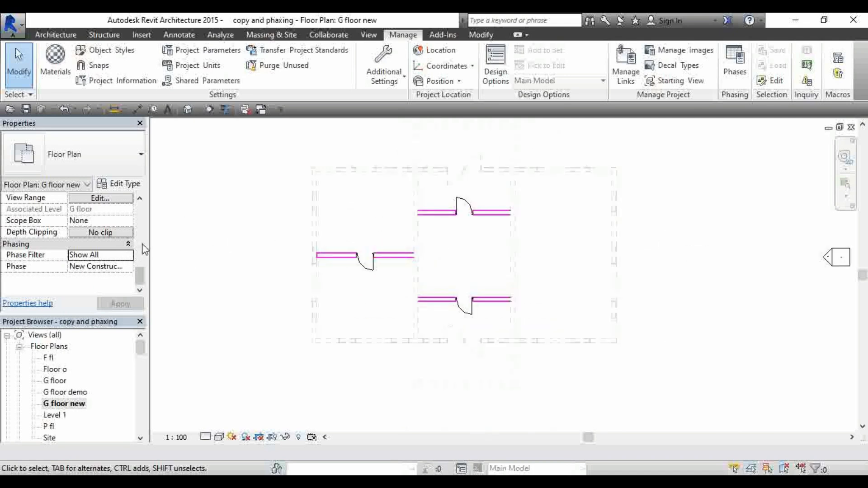
- In the project's phase filters, set the Existing status of the Show New filter to By Category and apply the change
{"action": "left_click", "coordinate": [725, 57]}
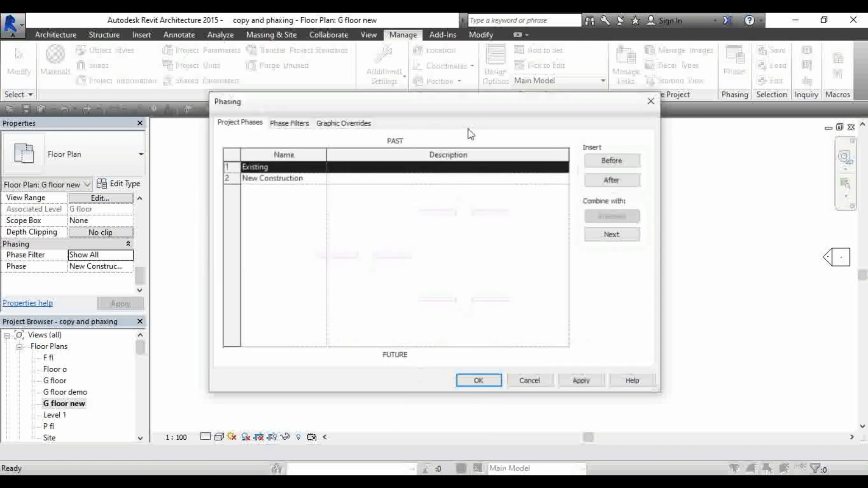
{"action": "left_click", "coordinate": [329, 124]}
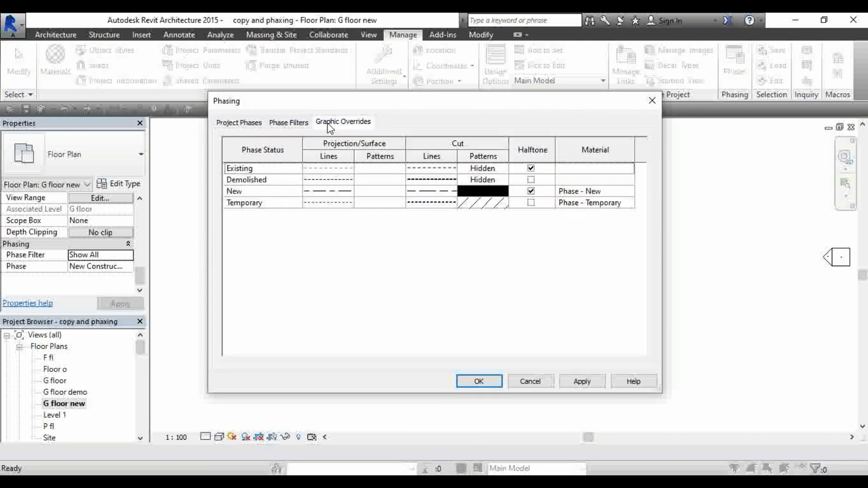
{"action": "left_click", "coordinate": [301, 124]}
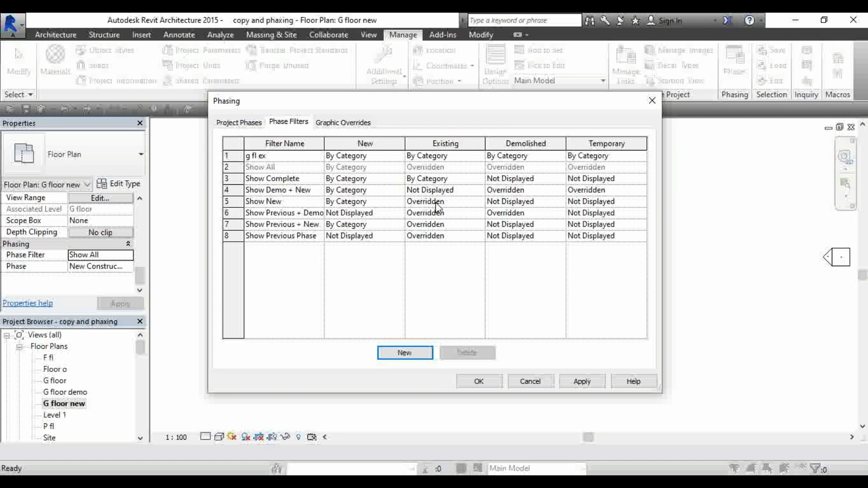
{"action": "left_click", "coordinate": [481, 201]}
{"action": "left_click", "coordinate": [480, 202]}
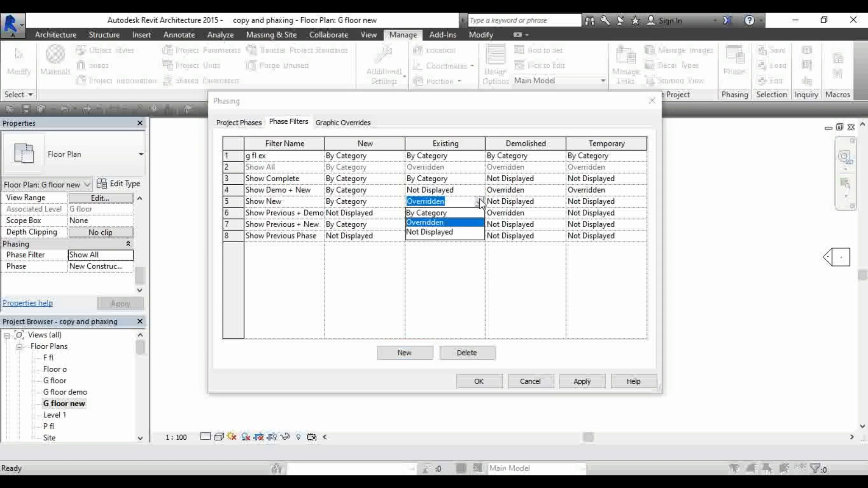
{"action": "left_click", "coordinate": [449, 213]}
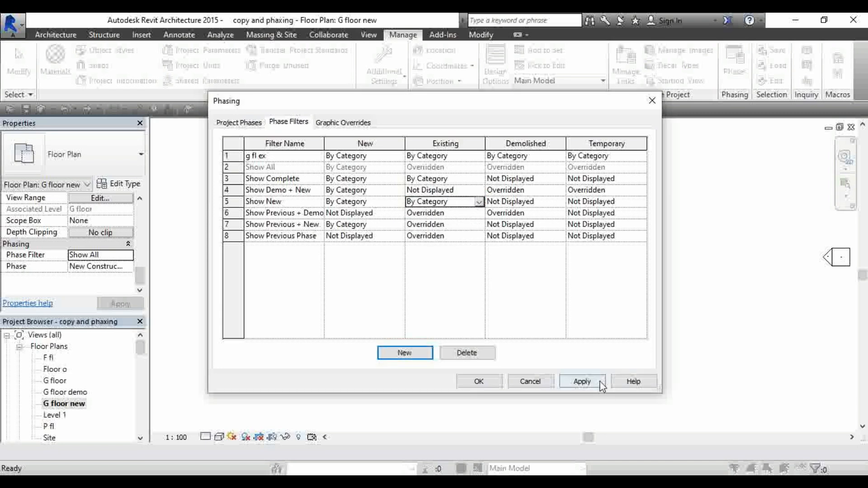
{"action": "left_click", "coordinate": [583, 381]}
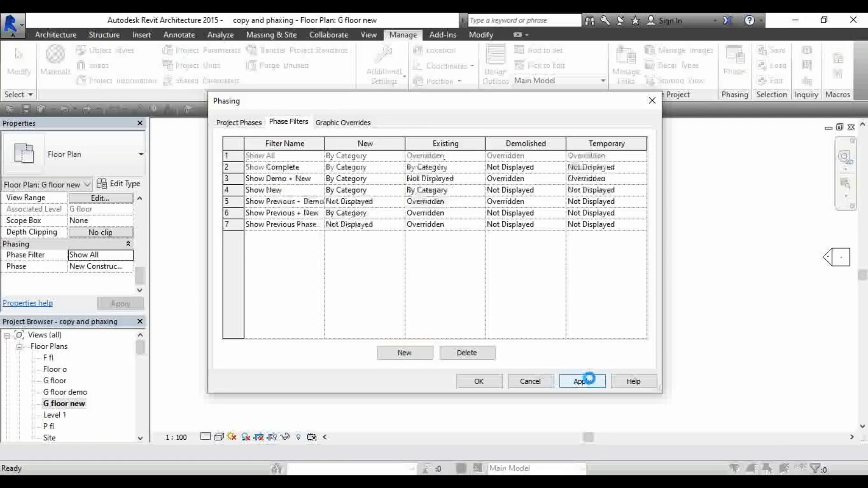
{"action": "left_click", "coordinate": [475, 382]}
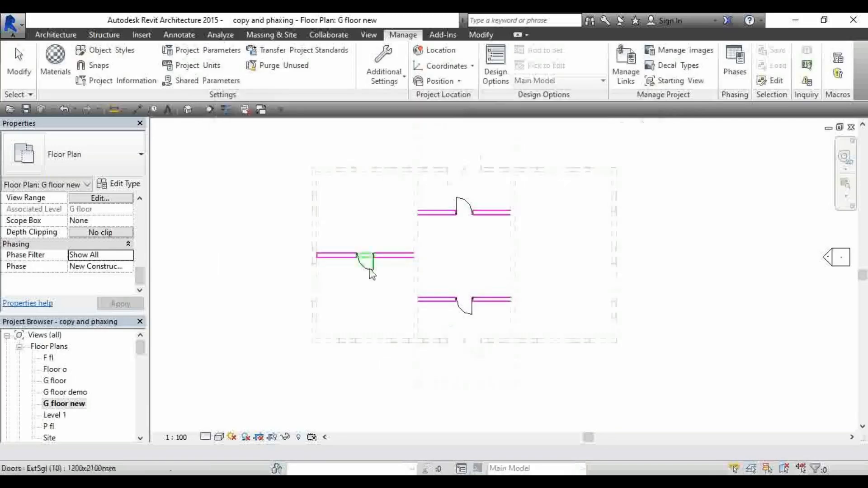
- Set the G floor new view's phase filter to Show New
{"action": "left_click", "coordinate": [128, 256]}
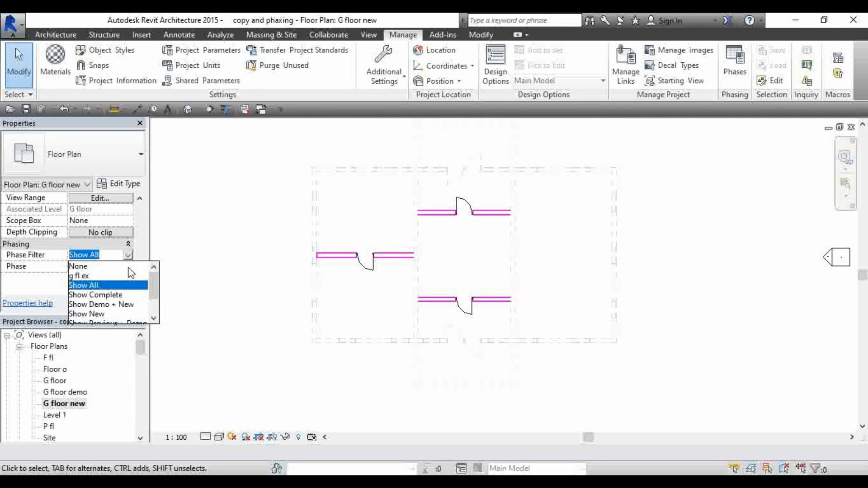
{"action": "scroll", "coordinate": [131, 272], "scroll_direction": "down", "scroll_amount": 1}
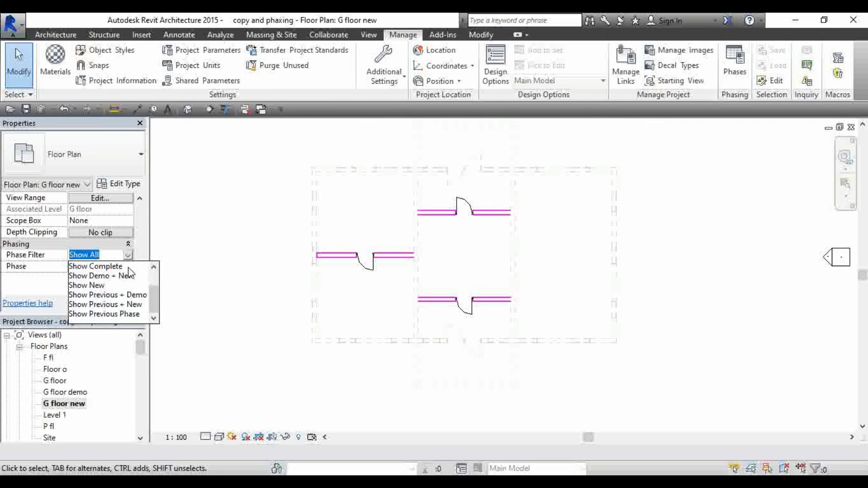
{"action": "left_click", "coordinate": [86, 285]}
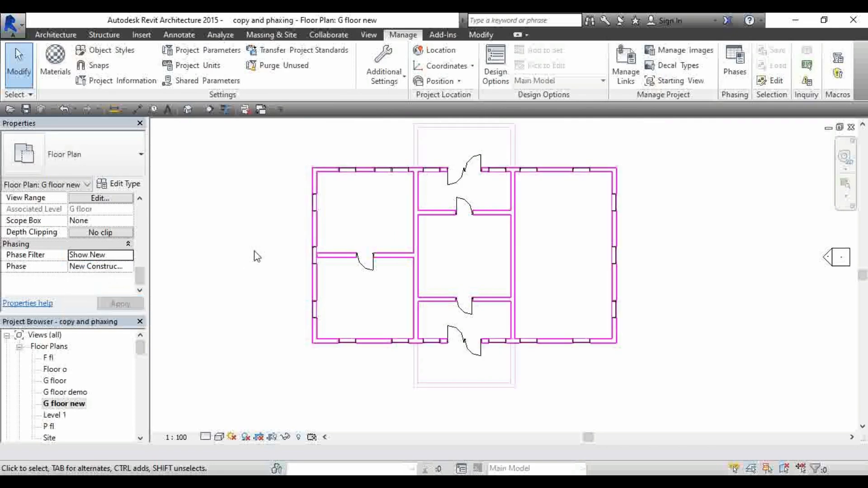
- Examine the existing walls, new partitions and doors in the G floor new plan under the edited phase filter
{"action": "scroll", "coordinate": [395, 155], "scroll_direction": "up", "scroll_amount": 3}
{"action": "scroll", "coordinate": [378, 152], "scroll_direction": "down", "scroll_amount": 3}
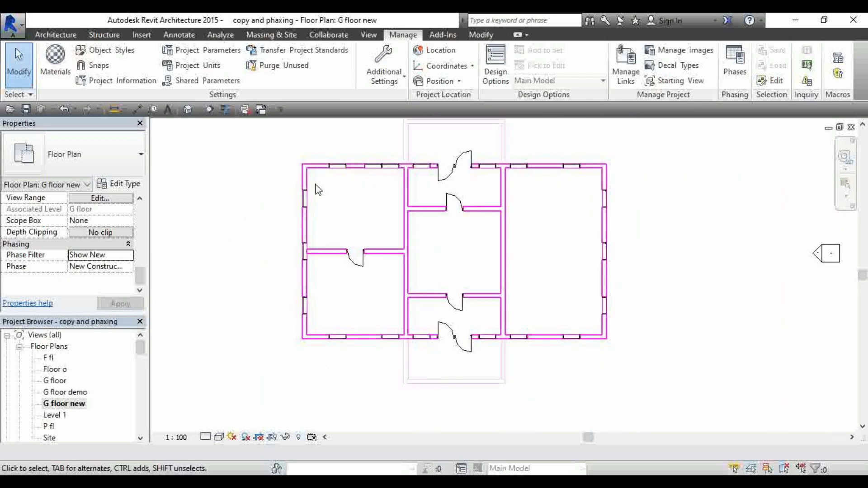
{"action": "scroll", "coordinate": [316, 188], "scroll_direction": "down", "scroll_amount": 3}
{"action": "scroll", "coordinate": [374, 179], "scroll_direction": "up", "scroll_amount": 4}
{"action": "scroll", "coordinate": [396, 274], "scroll_direction": "down", "scroll_amount": 3}
{"action": "scroll", "coordinate": [304, 245], "scroll_direction": "up", "scroll_amount": 2}
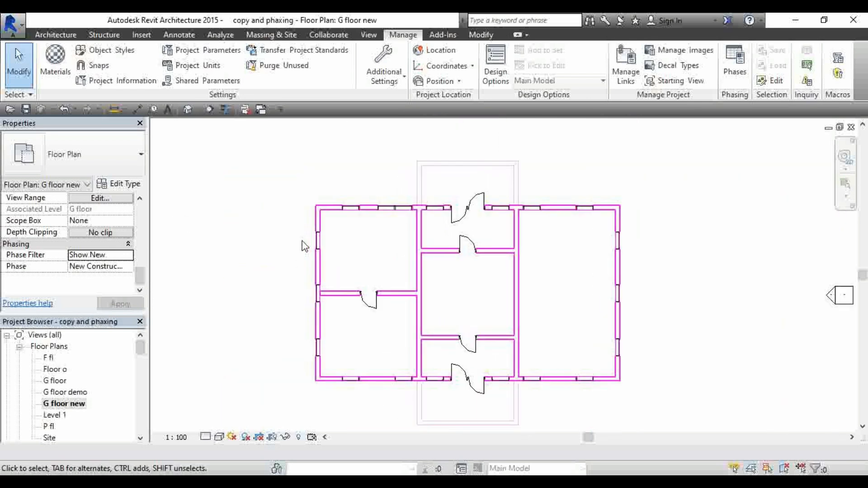
{"action": "scroll", "coordinate": [473, 197], "scroll_direction": "down", "scroll_amount": 2}
{"action": "scroll", "coordinate": [444, 216], "scroll_direction": "up", "scroll_amount": 2}
{"action": "scroll", "coordinate": [447, 221], "scroll_direction": "down", "scroll_amount": 2}
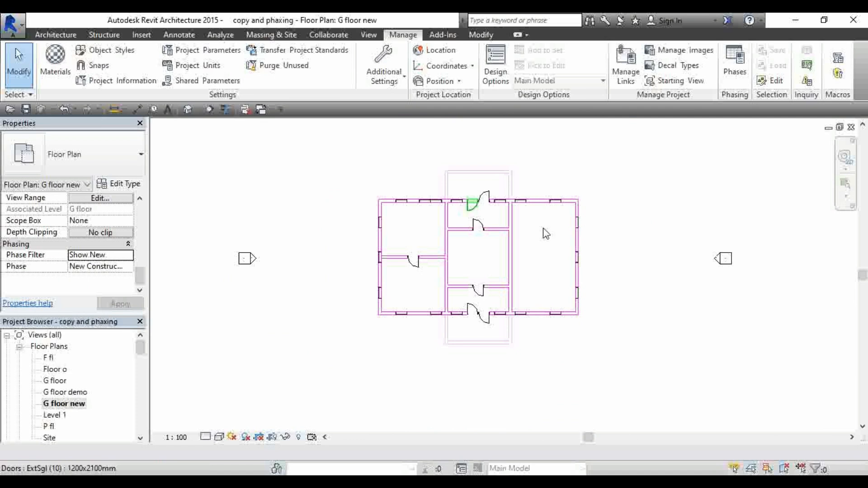
- Open the G floor demo plan and inspect its existing and demolished walls
{"action": "double_click", "coordinate": [67, 393]}
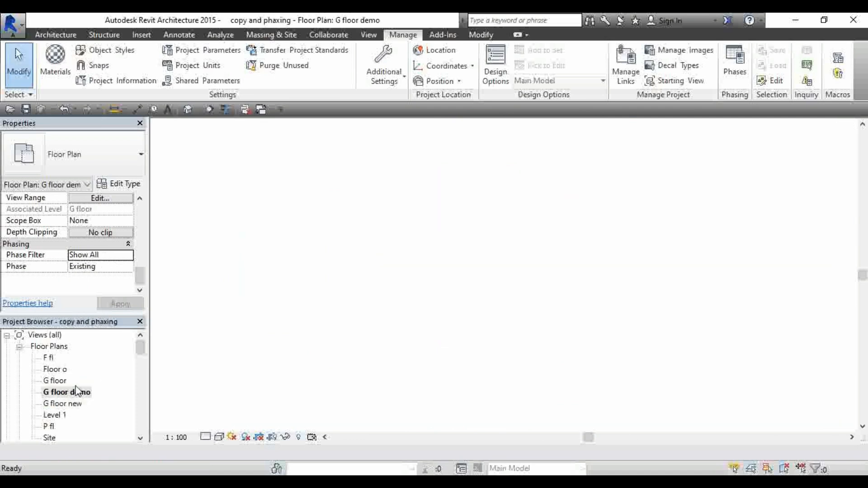
{"action": "scroll", "coordinate": [452, 235], "scroll_direction": "up", "scroll_amount": 3}
{"action": "scroll", "coordinate": [384, 194], "scroll_direction": "down", "scroll_amount": 2}
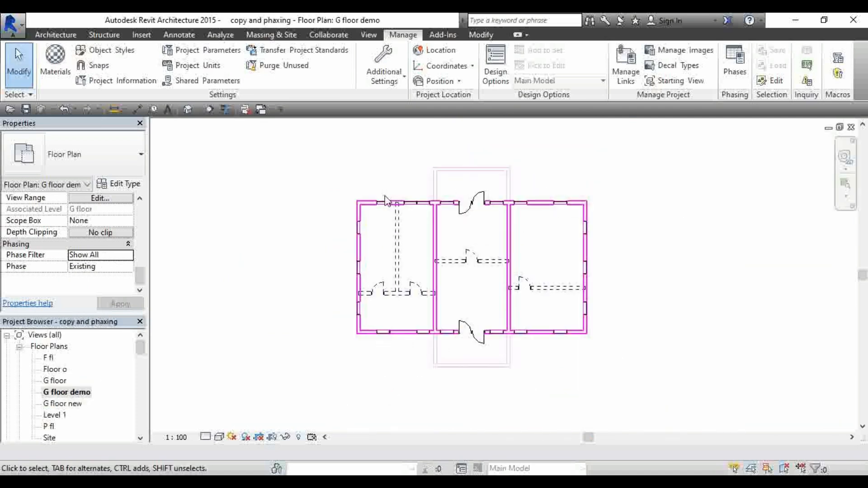
- Open the G floor plan and inspect the original existing wall and door layout
{"action": "double_click", "coordinate": [57, 381]}
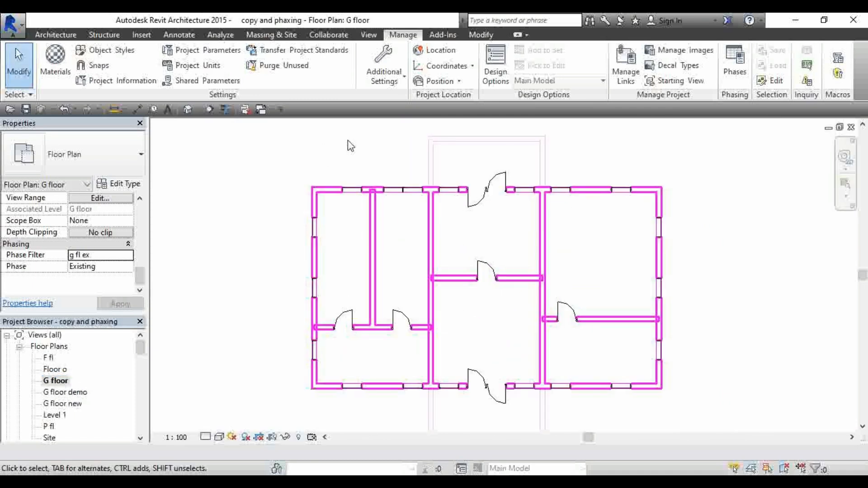
{"action": "scroll", "coordinate": [407, 142], "scroll_direction": "down", "scroll_amount": 2}
{"action": "scroll", "coordinate": [481, 264], "scroll_direction": "down", "scroll_amount": 2}
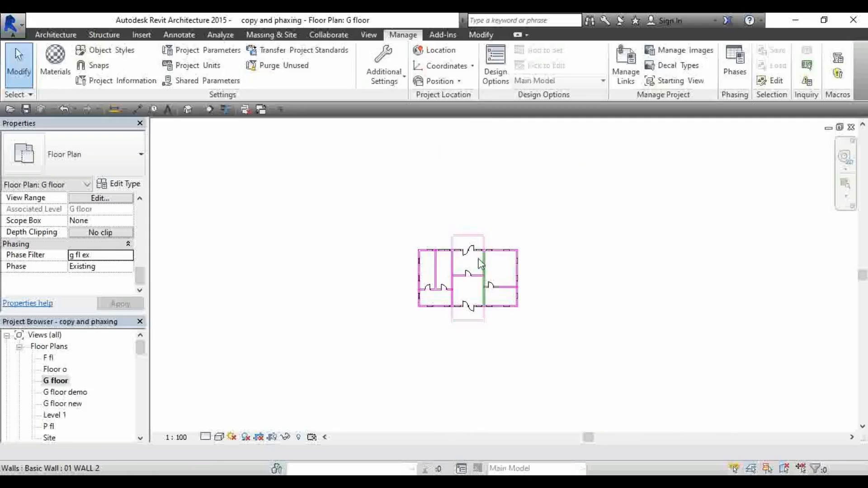
{"action": "scroll", "coordinate": [481, 265], "scroll_direction": "up", "scroll_amount": 3}
{"action": "scroll", "coordinate": [498, 253], "scroll_direction": "down", "scroll_amount": 2}
{"action": "scroll", "coordinate": [471, 277], "scroll_direction": "up", "scroll_amount": 1}
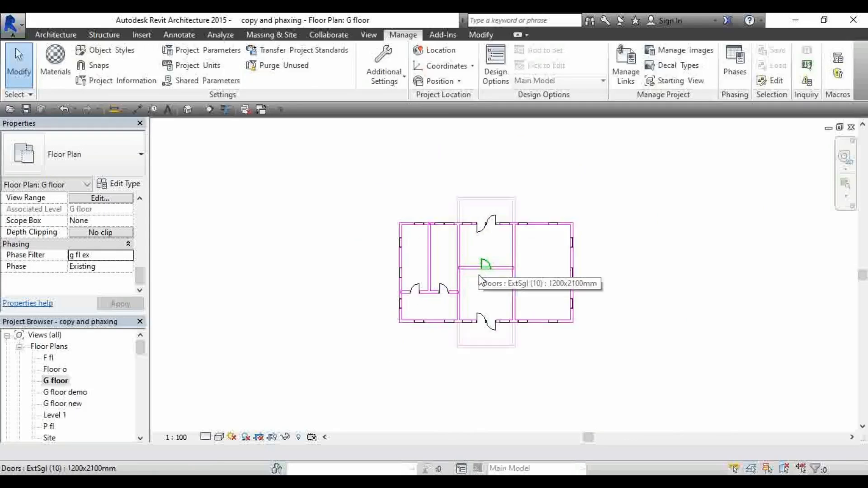
{"action": "scroll", "coordinate": [479, 277], "scroll_direction": "up", "scroll_amount": 2}
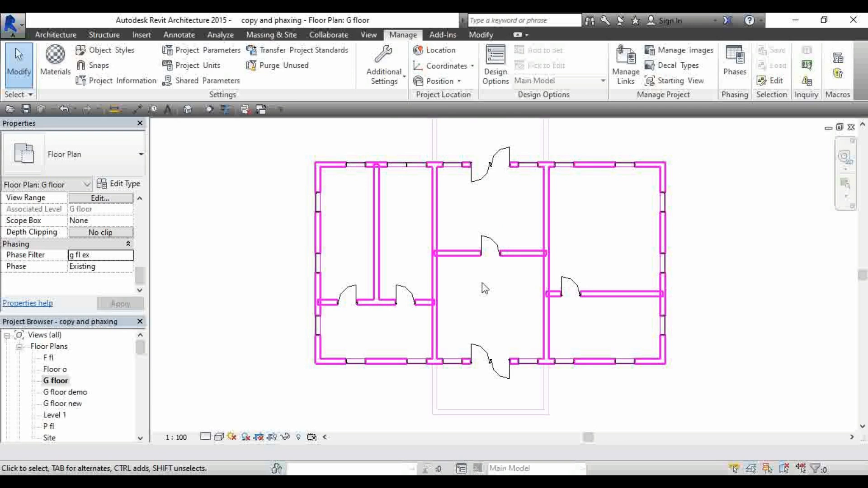